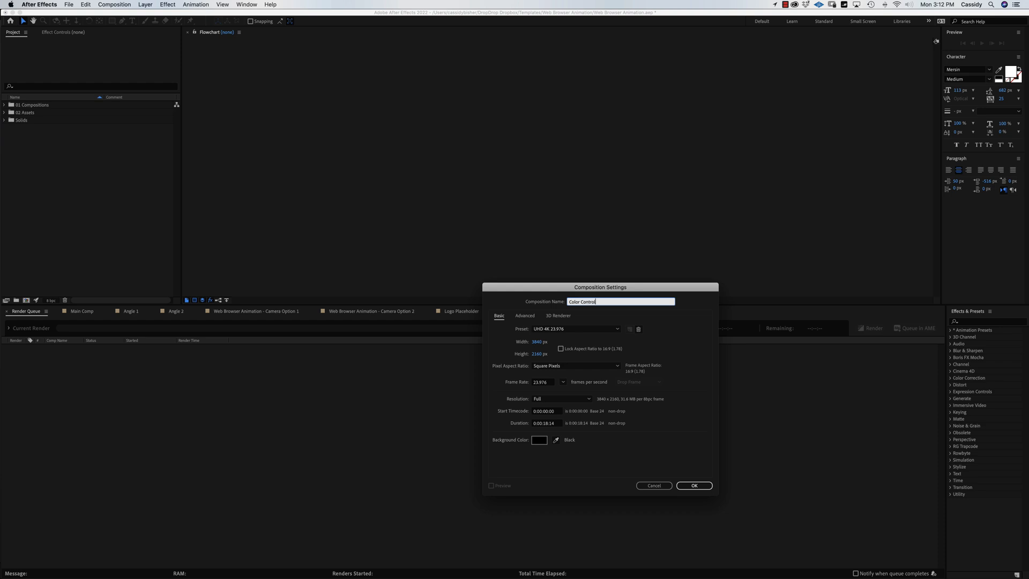
Create the Color Control composition and add a new adjustment layer to it
{"action": "key", "text": "Return"}
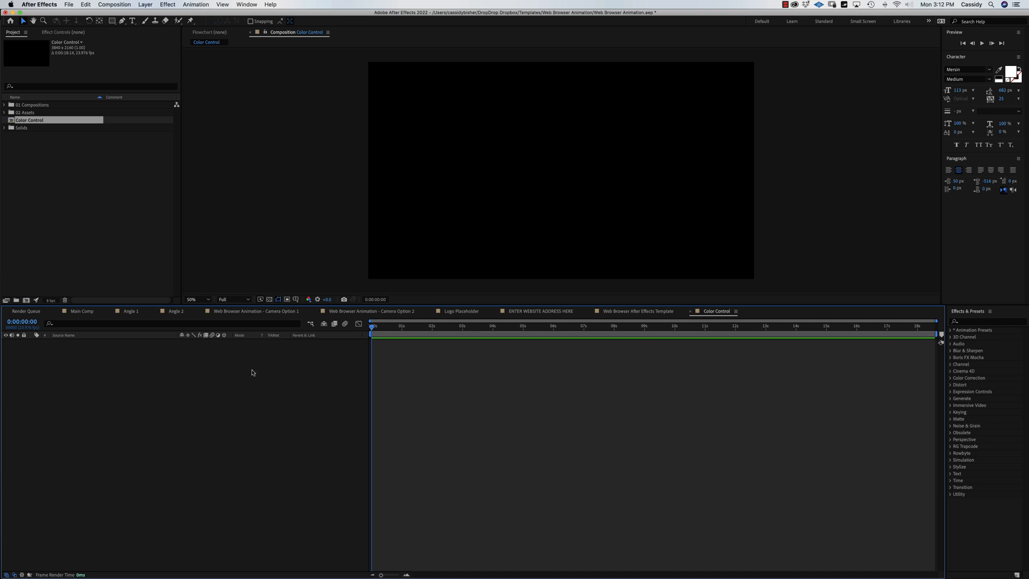
{"action": "right_click", "coordinate": [212, 377]}
{"action": "mouse_move", "coordinate": [214, 382]}
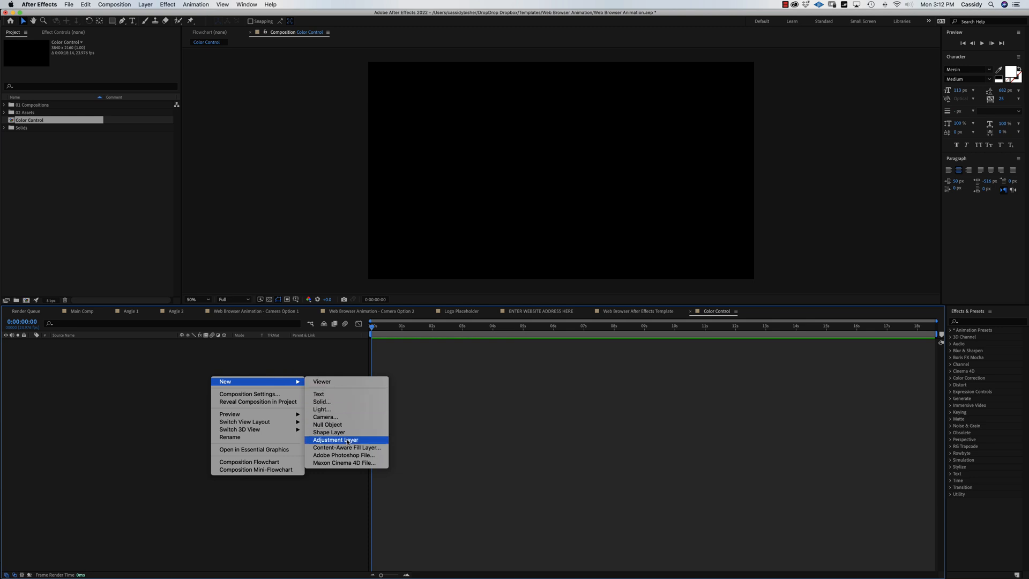
{"action": "left_click", "coordinate": [373, 440]}
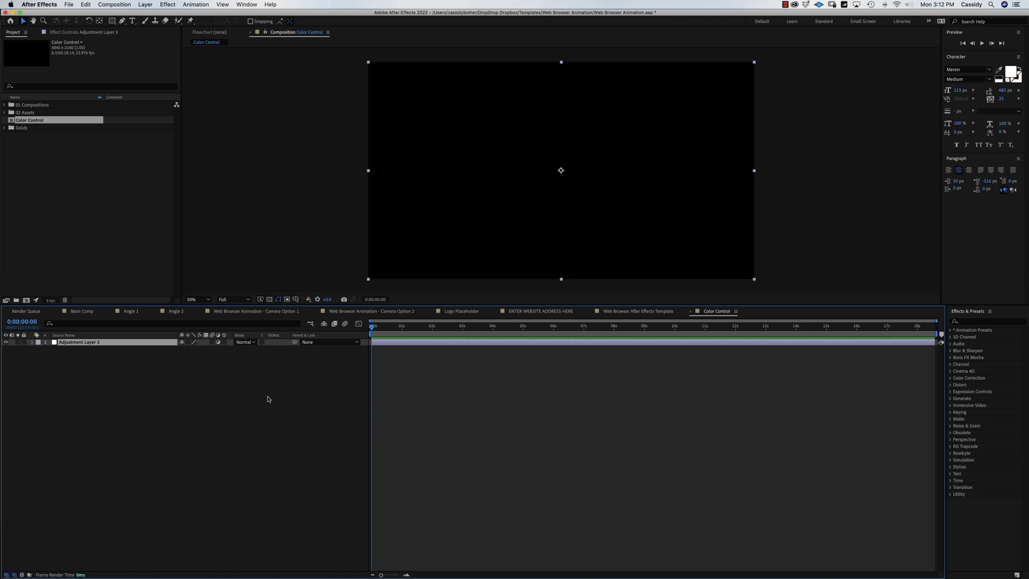
Rename the adjustment layer as Color Control
{"action": "right_click", "coordinate": [110, 345]}
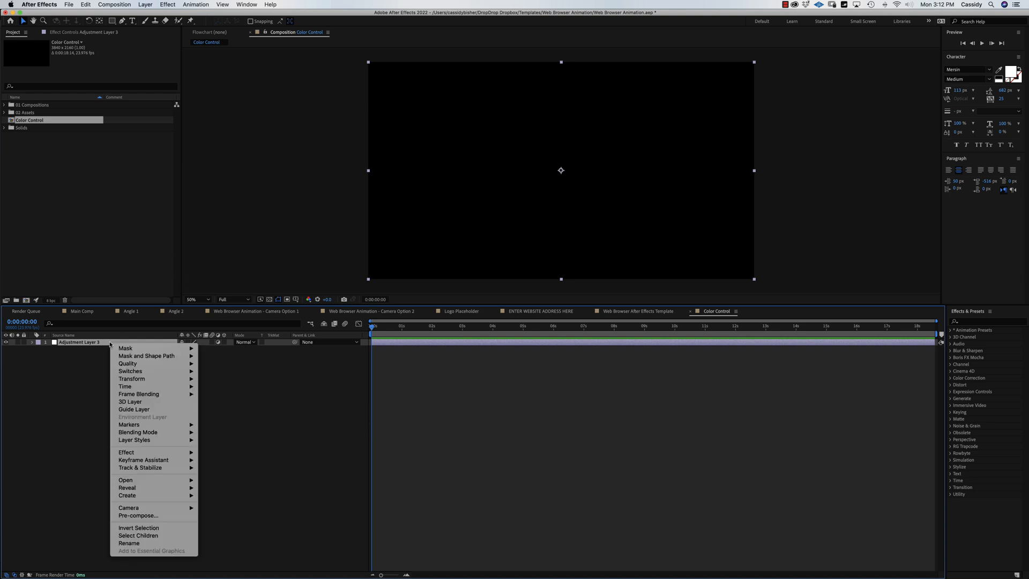
{"action": "left_click", "coordinate": [137, 543]}
{"action": "type", "text": "Color Control"}
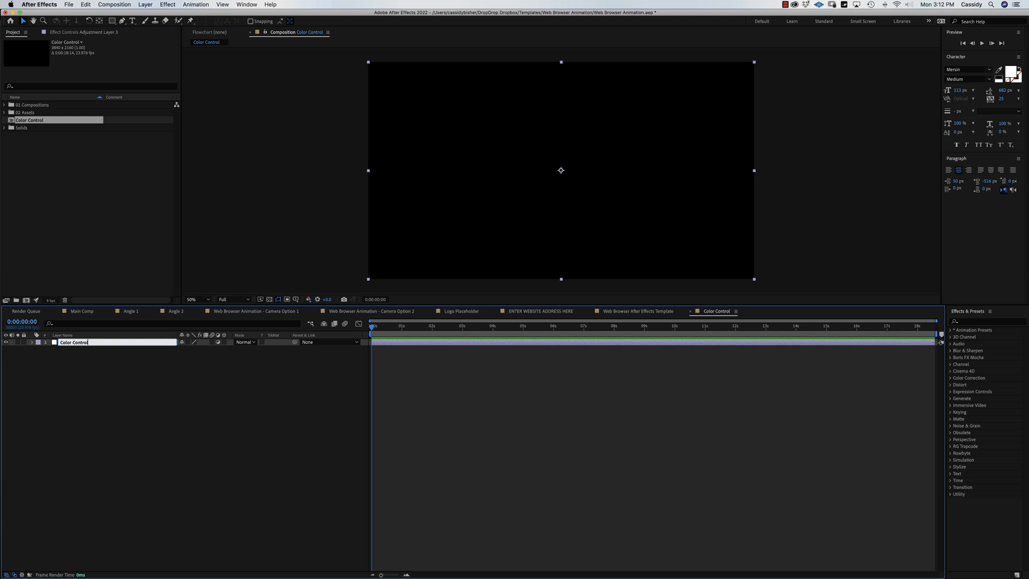
{"action": "key", "text": "Return"}
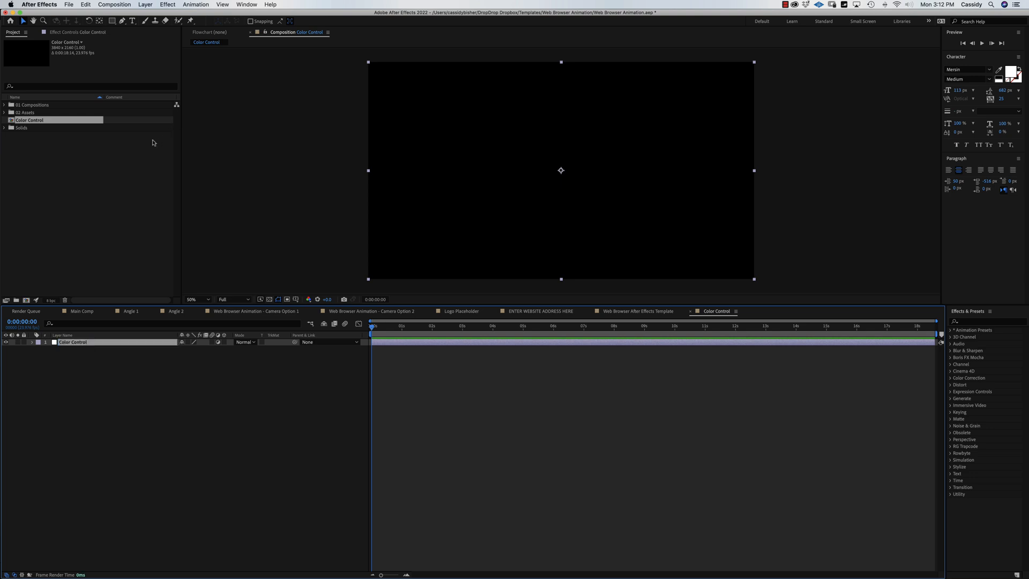
{"action": "left_click", "coordinate": [148, 383]}
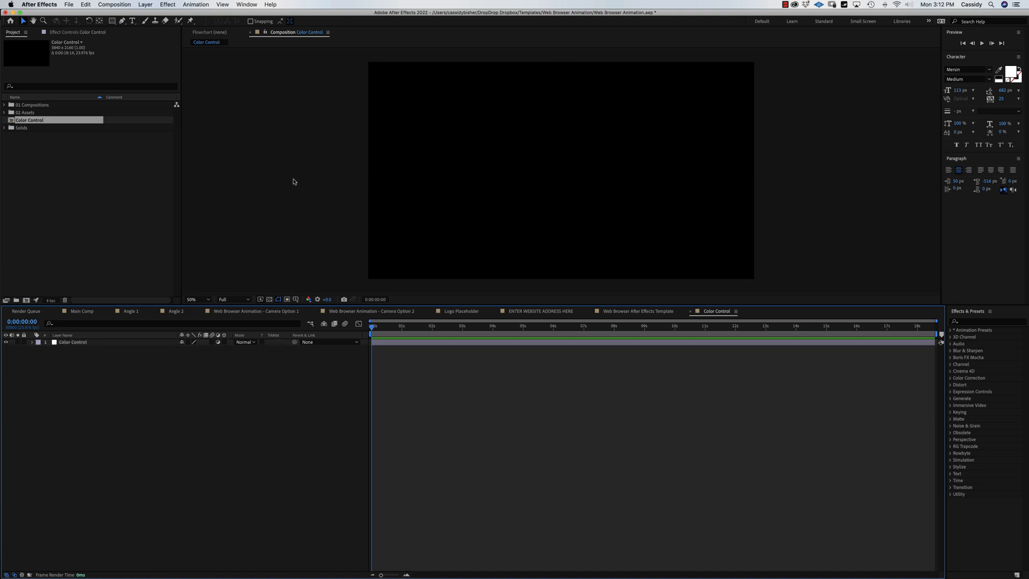
Draw a white circle with no layer selected, using the Ellipse tool, in the left half of the composition
{"action": "left_click", "coordinate": [113, 22]}
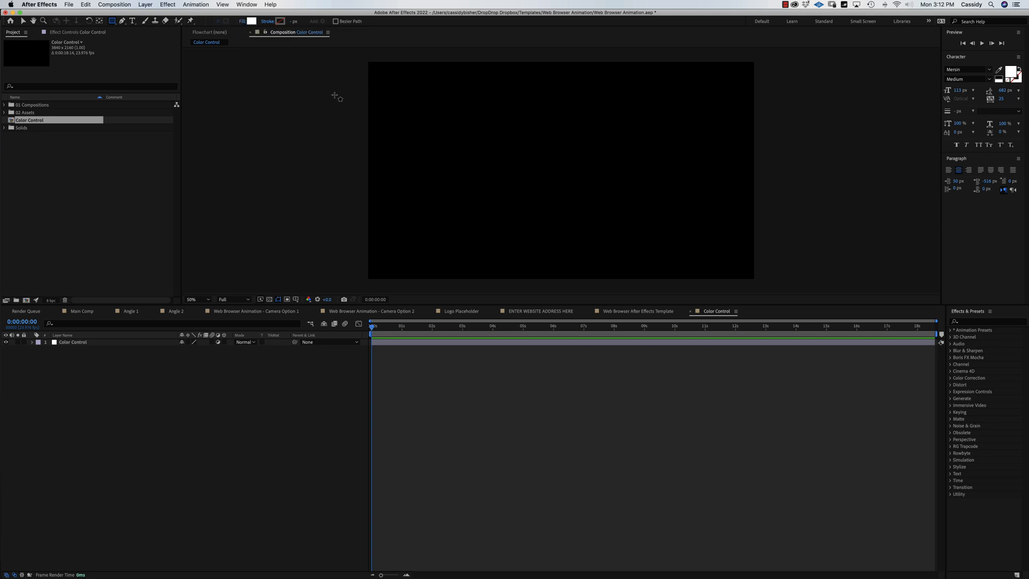
{"action": "left_click_drag", "start_coordinate": [113, 22], "coordinate": [130, 43]}
{"action": "left_click_drag", "start_coordinate": [443, 132], "coordinate": [490, 170]}
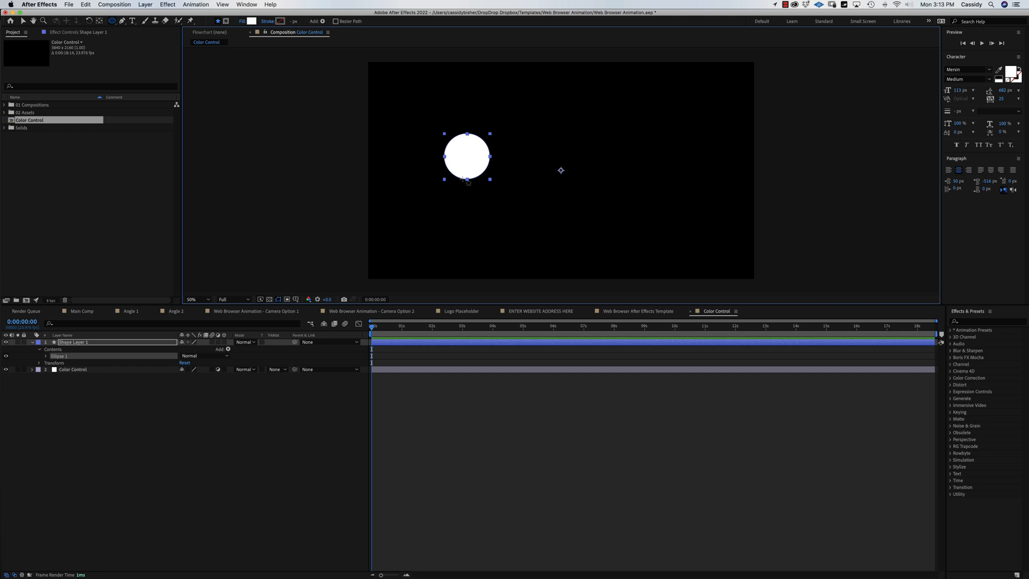
Move the shape layer's anchor point to the centre of the white circle
{"action": "left_click", "coordinate": [86, 343]}
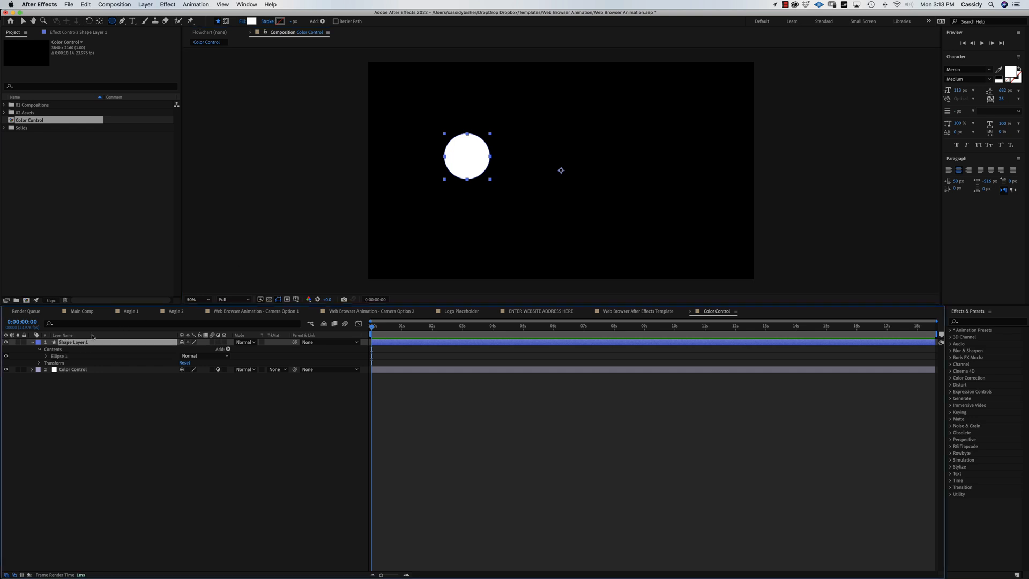
{"action": "left_click", "coordinate": [99, 21]}
{"action": "left_click_drag", "start_coordinate": [561, 170], "coordinate": [467, 157]}
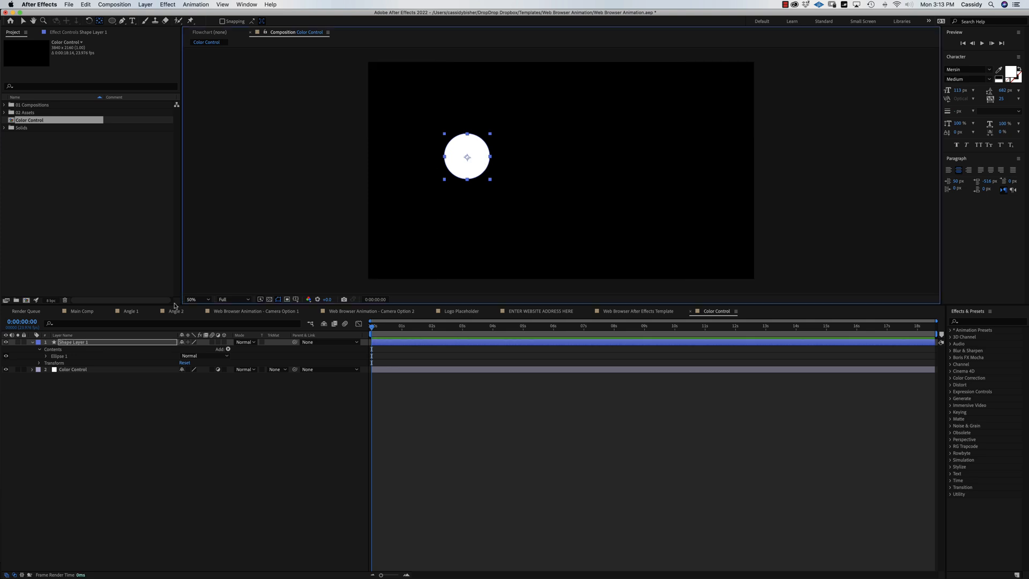
Rename the circle's shape layer as Color 1
{"action": "left_click", "coordinate": [79, 343]}
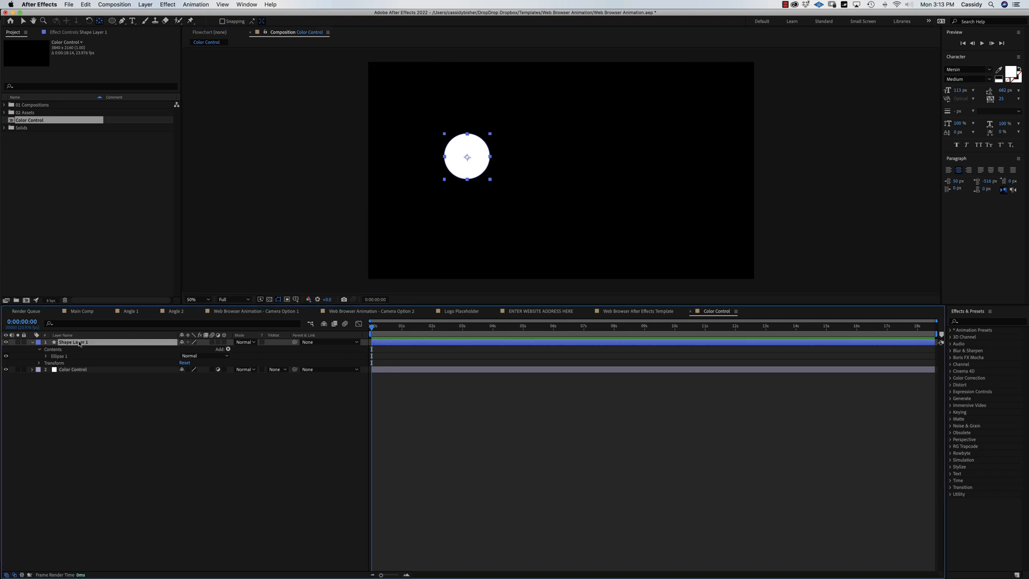
{"action": "key", "text": "Return"}
{"action": "type", "text": "Color"}
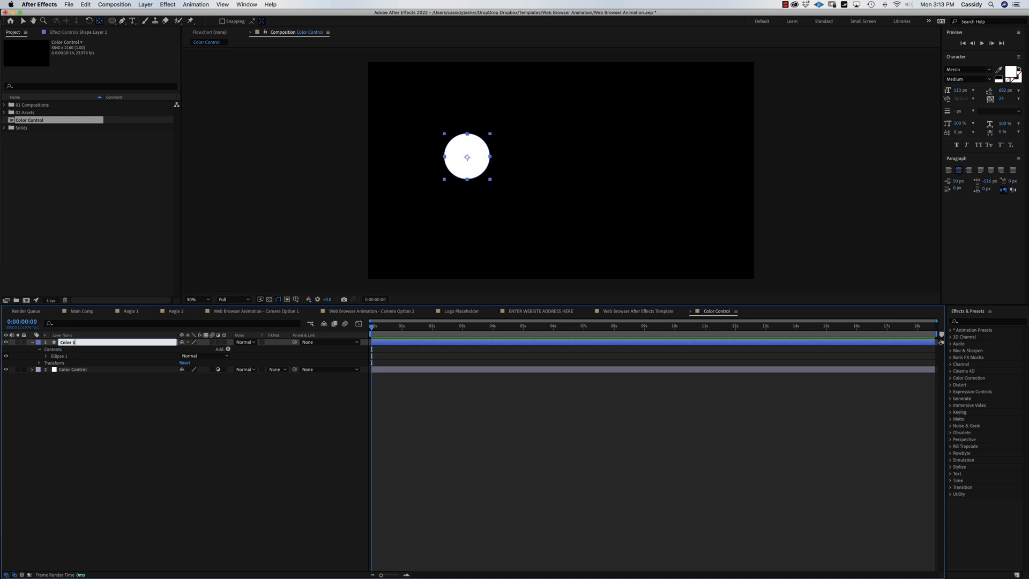
{"action": "key", "text": "Return"}
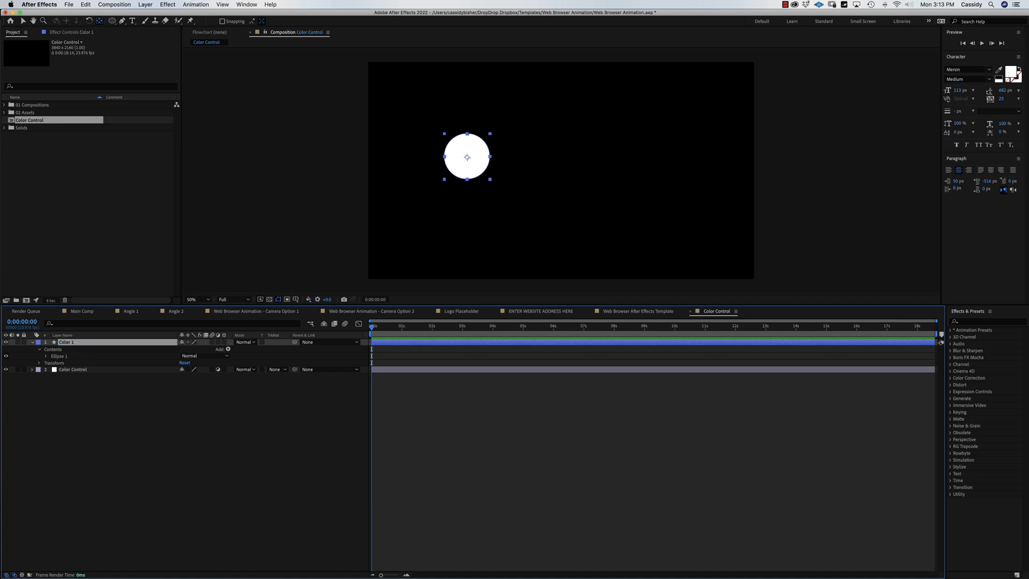
Move the circle to just left of the composition's centre and show the title/action safe guides
{"action": "left_click", "coordinate": [23, 21]}
{"action": "left_click_drag", "start_coordinate": [474, 159], "coordinate": [534, 161]}
{"action": "left_click", "coordinate": [296, 299]}
{"action": "left_click", "coordinate": [303, 308]}
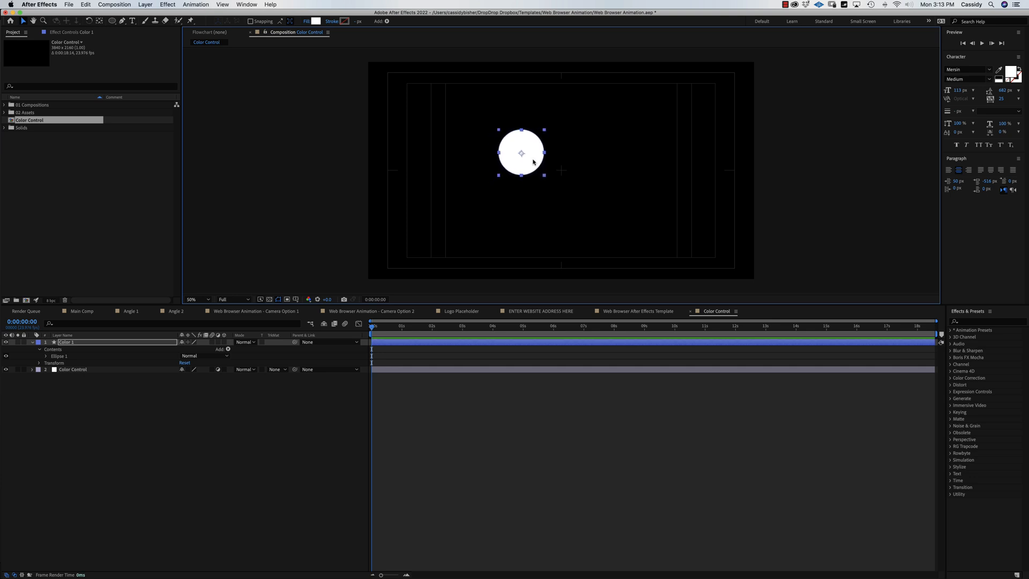
Duplicate the Color 1 circle and place the copy level with it, just right of the composition's centre
{"action": "left_click", "coordinate": [70, 343]}
{"action": "key", "text": "super+d"}
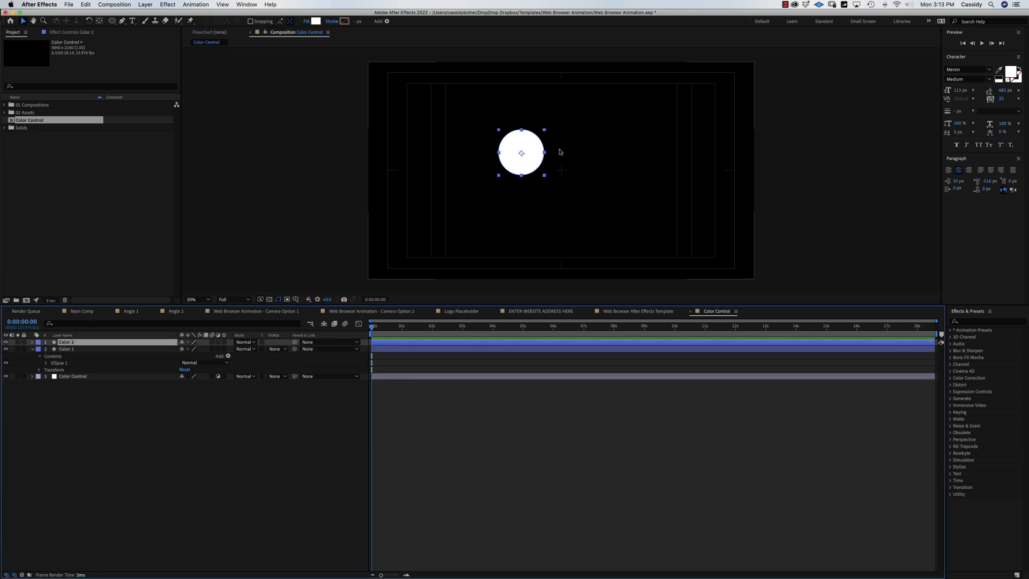
{"action": "left_click_drag", "start_coordinate": [525, 158], "coordinate": [608, 160]}
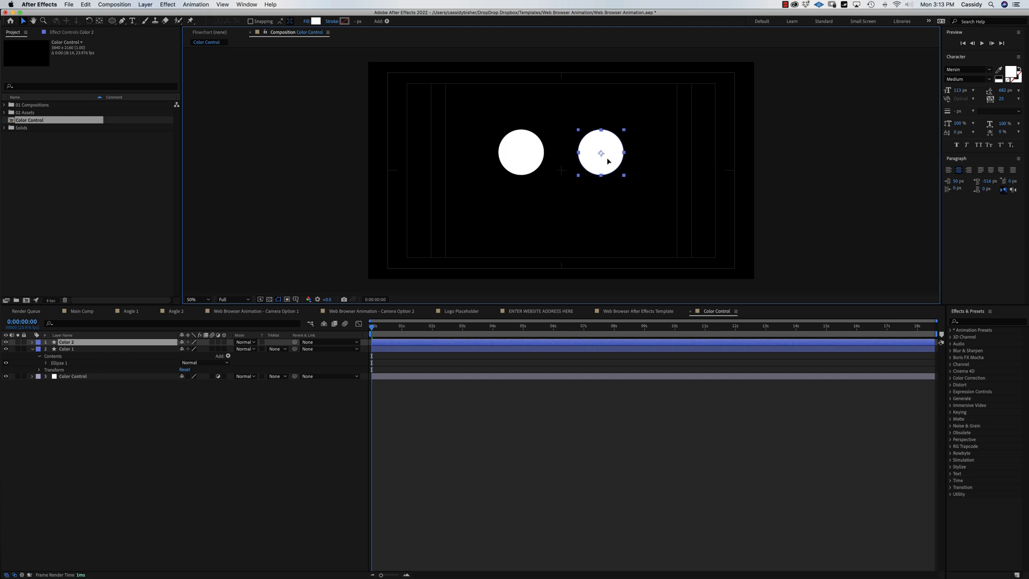
{"action": "left_click", "coordinate": [295, 434]}
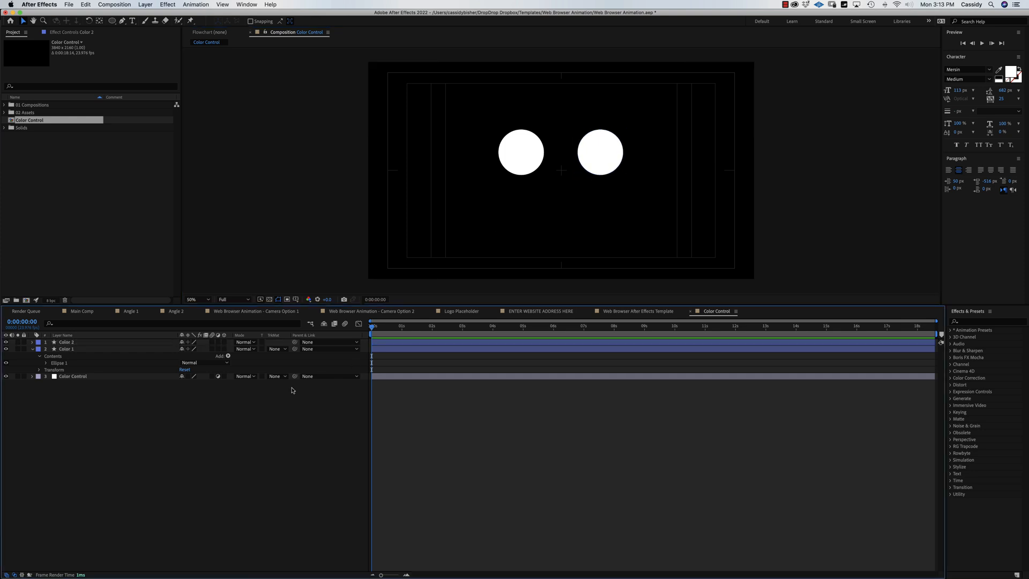
Add a text layer reading "Color 1" and place it centred below the left circle
{"action": "left_click", "coordinate": [145, 4]}
{"action": "mouse_move", "coordinate": [161, 16]}
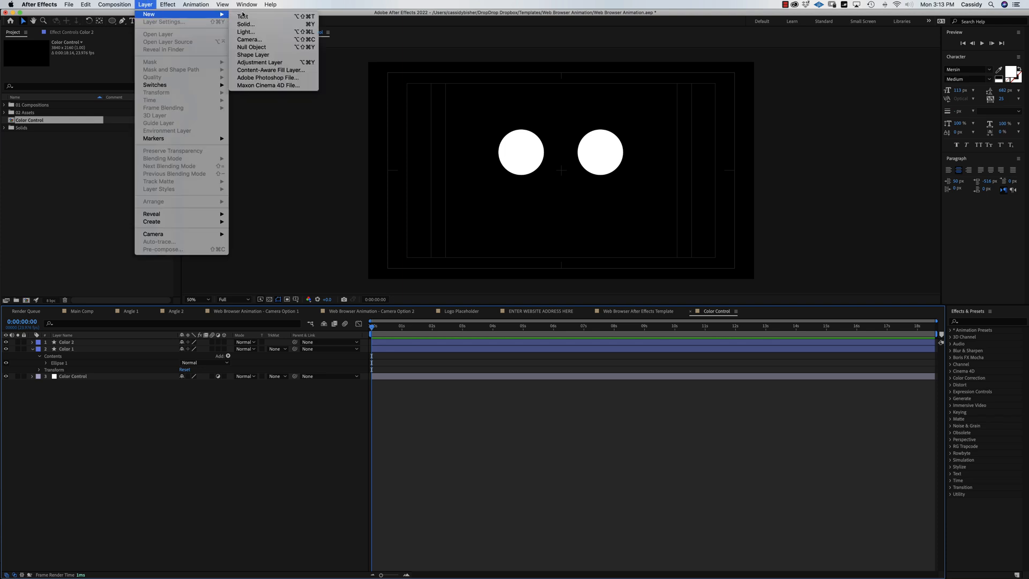
{"action": "left_click", "coordinate": [246, 18]}
{"action": "type", "text": "C"}
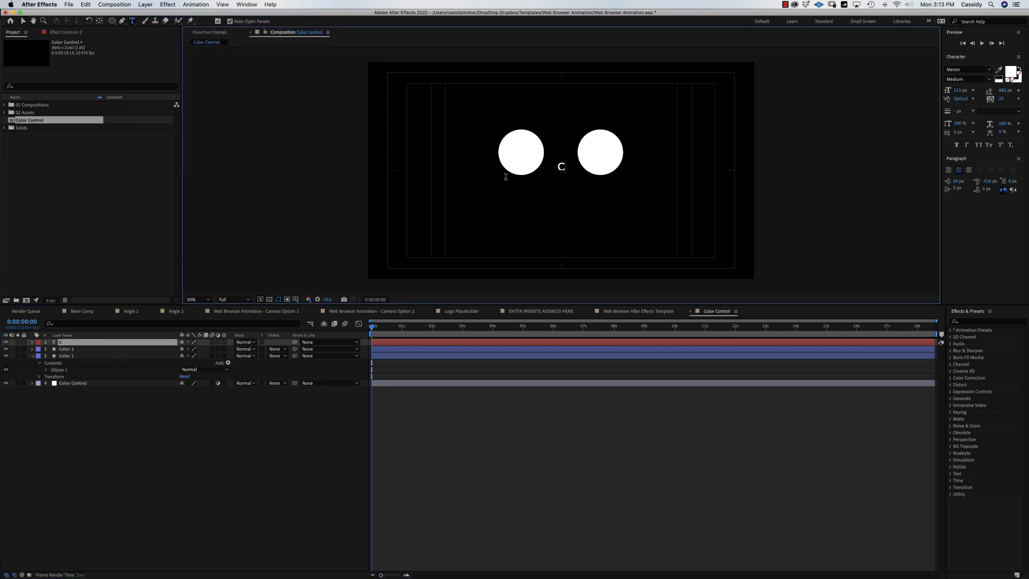
{"action": "type", "text": "olor 3"}
{"action": "left_click", "coordinate": [75, 348]}
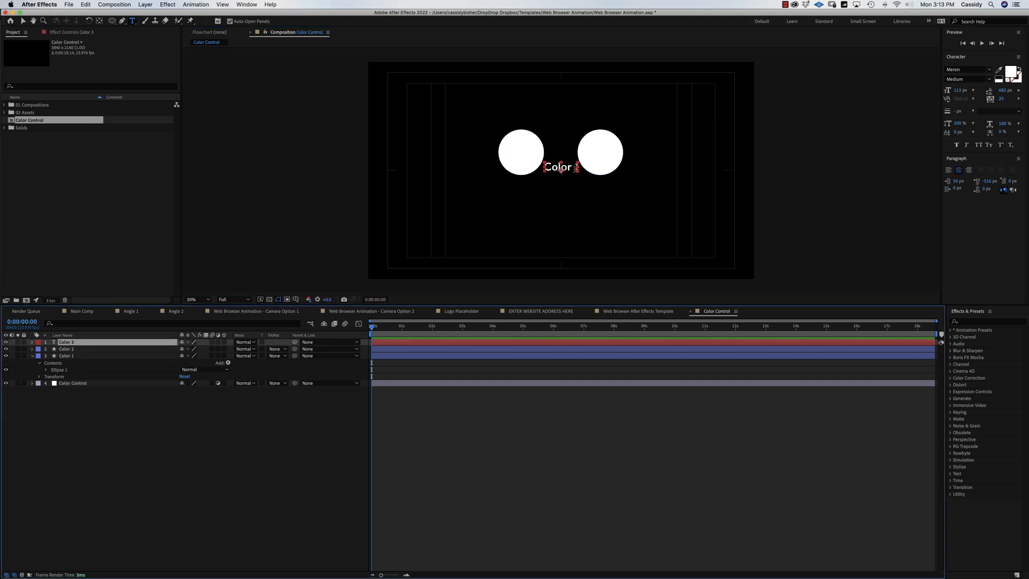
{"action": "key", "text": "v"}
{"action": "left_click_drag", "start_coordinate": [561, 171], "coordinate": [528, 193]}
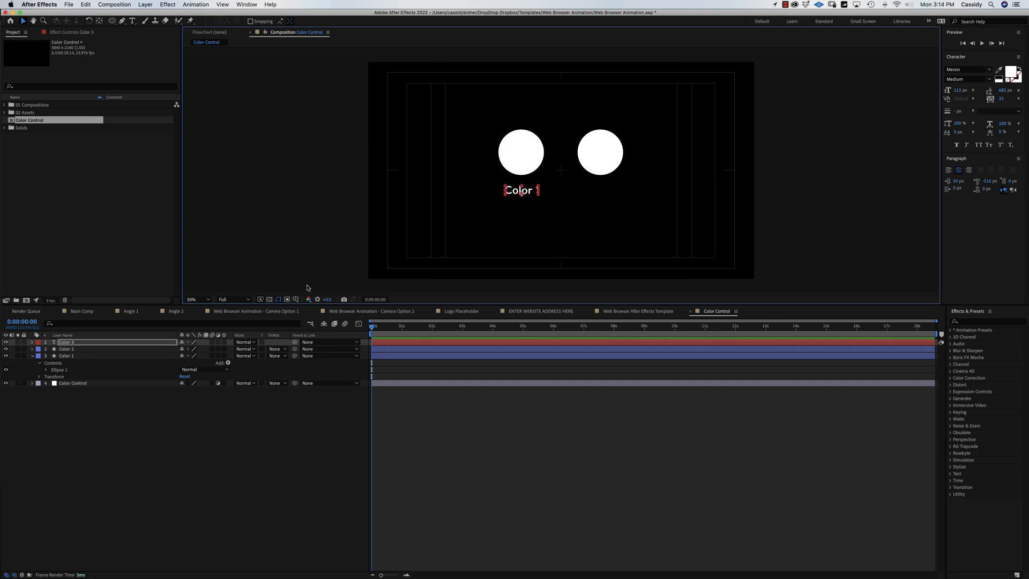
Duplicate the Color 1 text label and place the copy centred below the right circle
{"action": "left_click", "coordinate": [73, 343]}
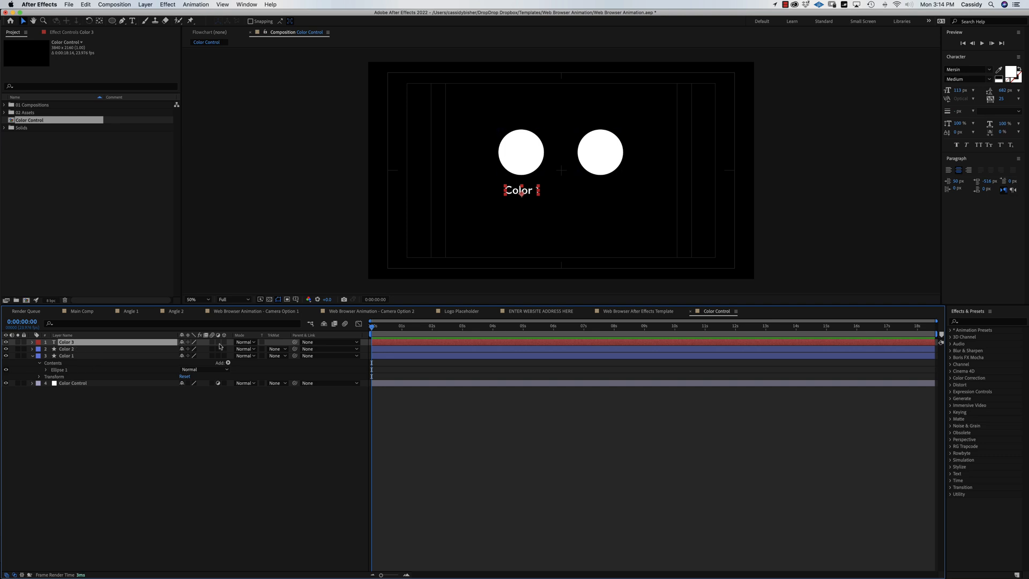
{"action": "key", "text": "super+d"}
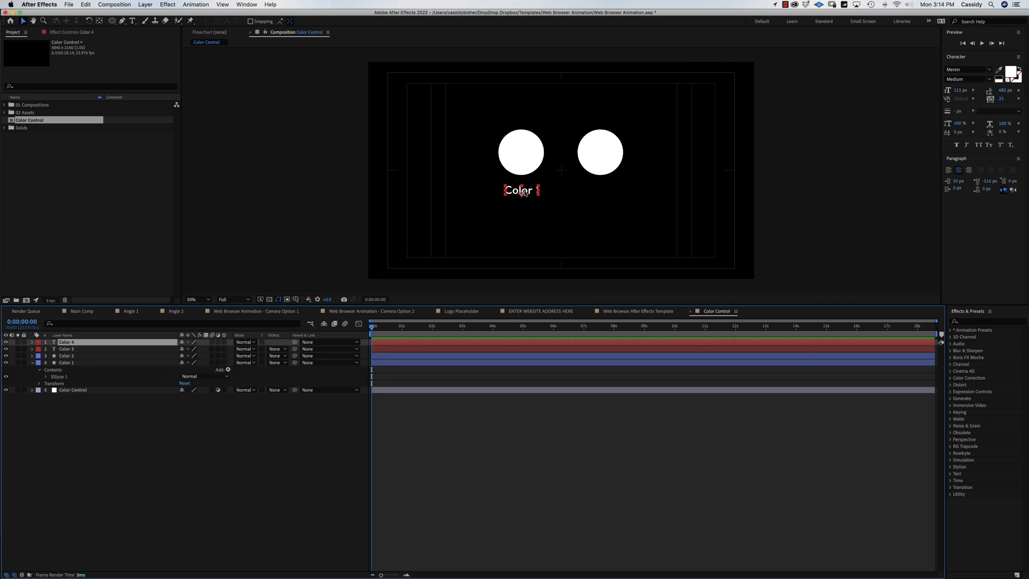
{"action": "left_click_drag", "start_coordinate": [525, 194], "coordinate": [606, 186]}
{"action": "key", "text": "Return"}
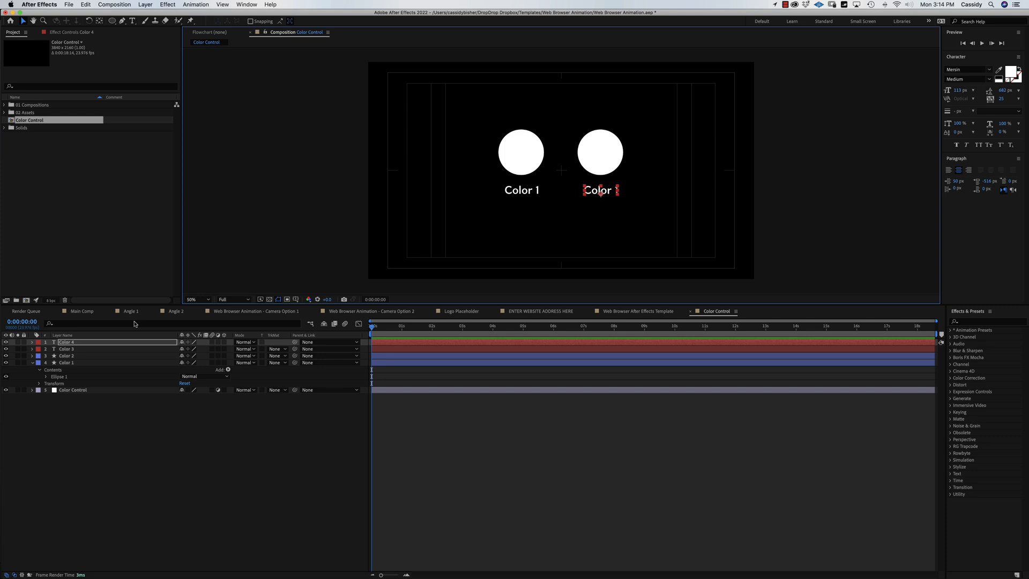
Change the text of the label below the right circle to "Color 2"
{"action": "double_click", "coordinate": [70, 343]}
{"action": "key", "text": "Right"}
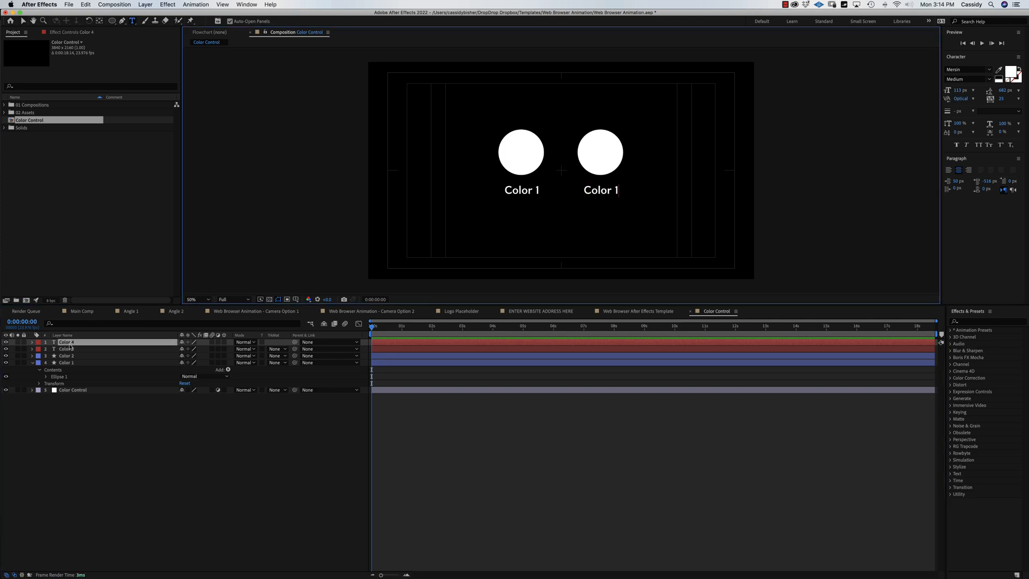
{"action": "key", "text": "BackSpace"}
{"action": "type", "text": "2"}
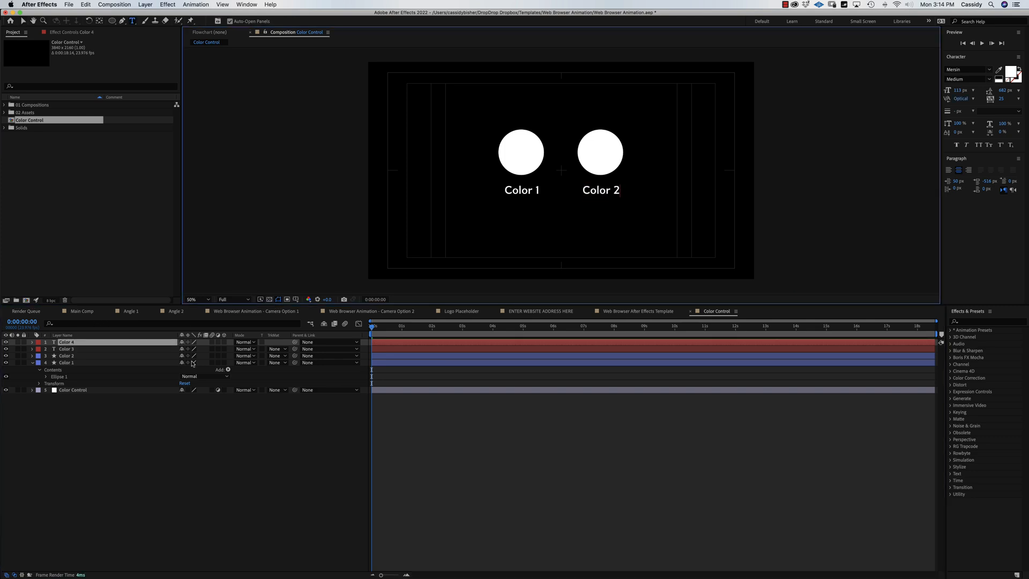
{"action": "left_click", "coordinate": [190, 456]}
Set the font style of both text labels to Regular
{"action": "left_click", "coordinate": [71, 363]}
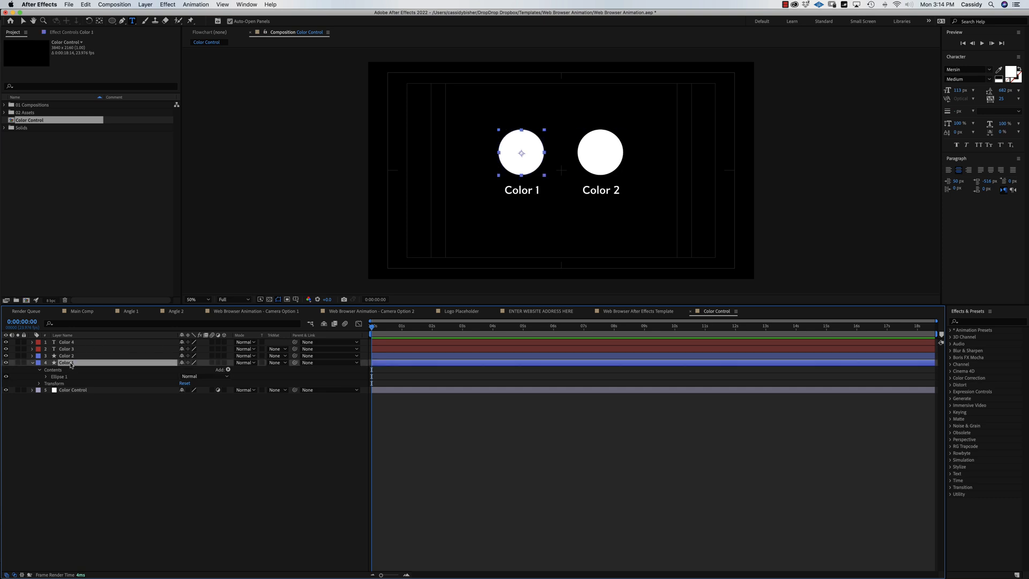
{"action": "left_click", "coordinate": [72, 356]}
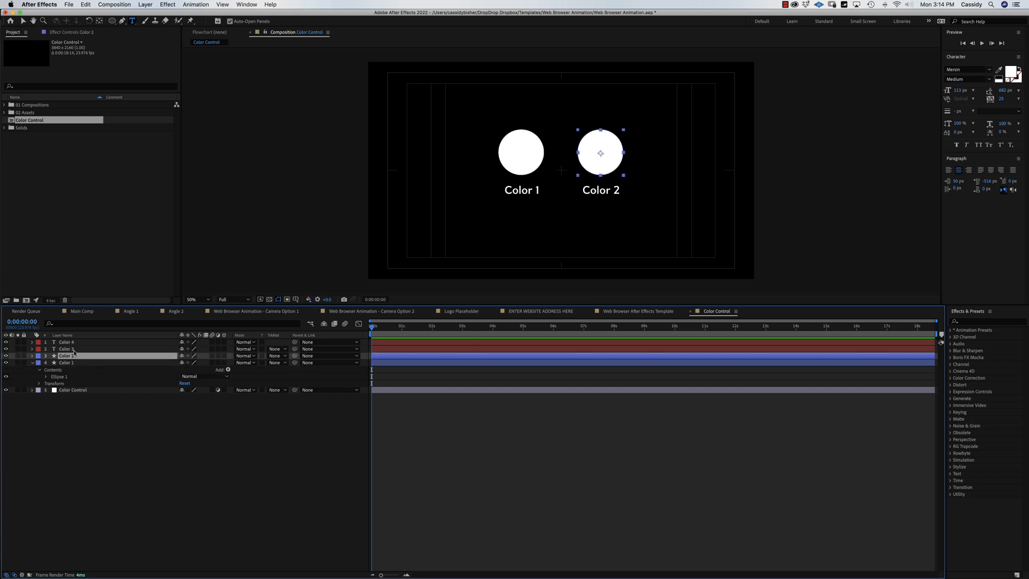
{"action": "left_click", "coordinate": [73, 348]}
{"action": "left_click", "coordinate": [74, 342]}
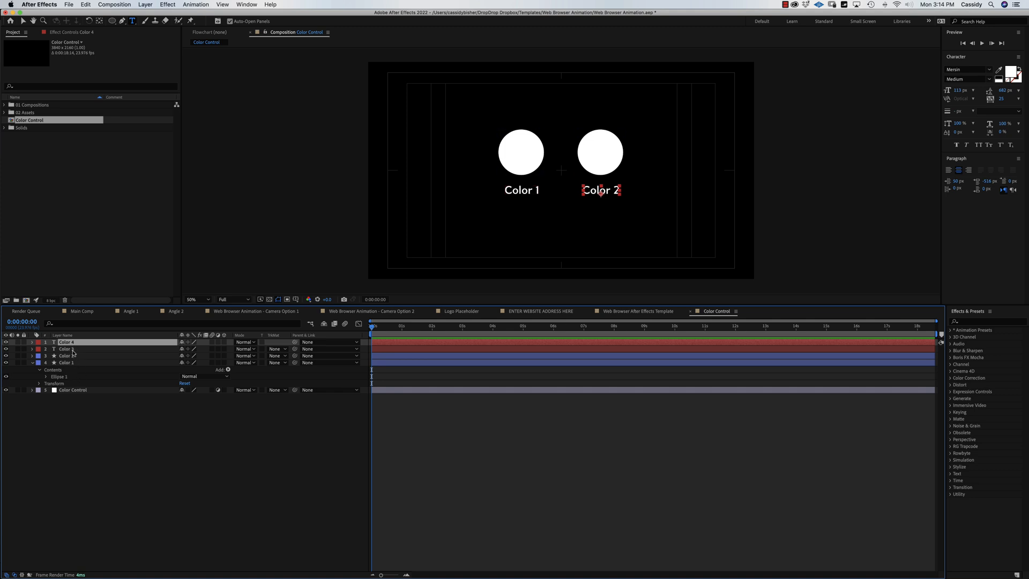
{"action": "left_click", "coordinate": [72, 349], "text": "shift"}
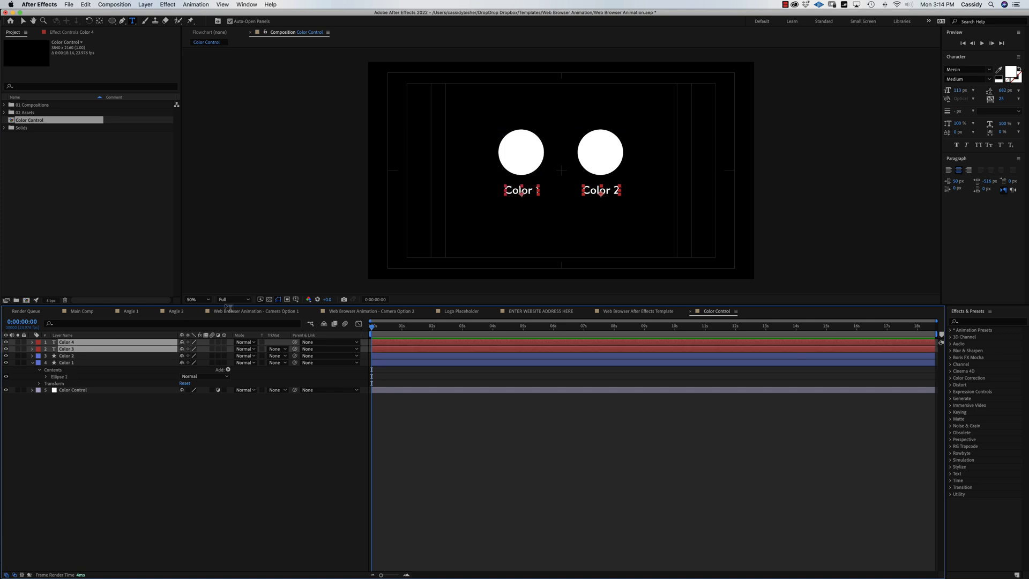
{"action": "left_click", "coordinate": [985, 84]}
{"action": "left_click", "coordinate": [987, 79]}
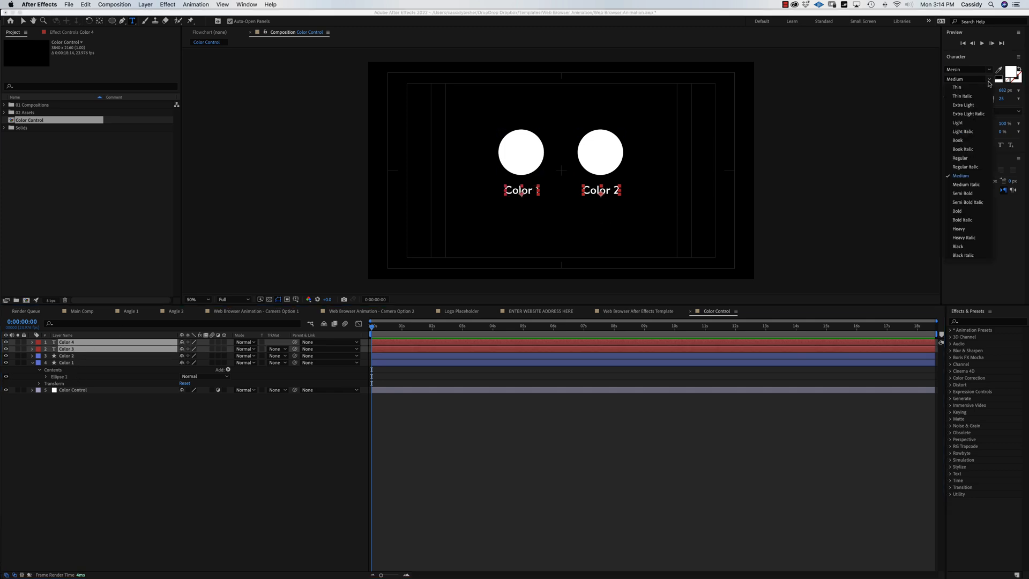
{"action": "left_click", "coordinate": [961, 158]}
{"action": "left_click", "coordinate": [206, 459]}
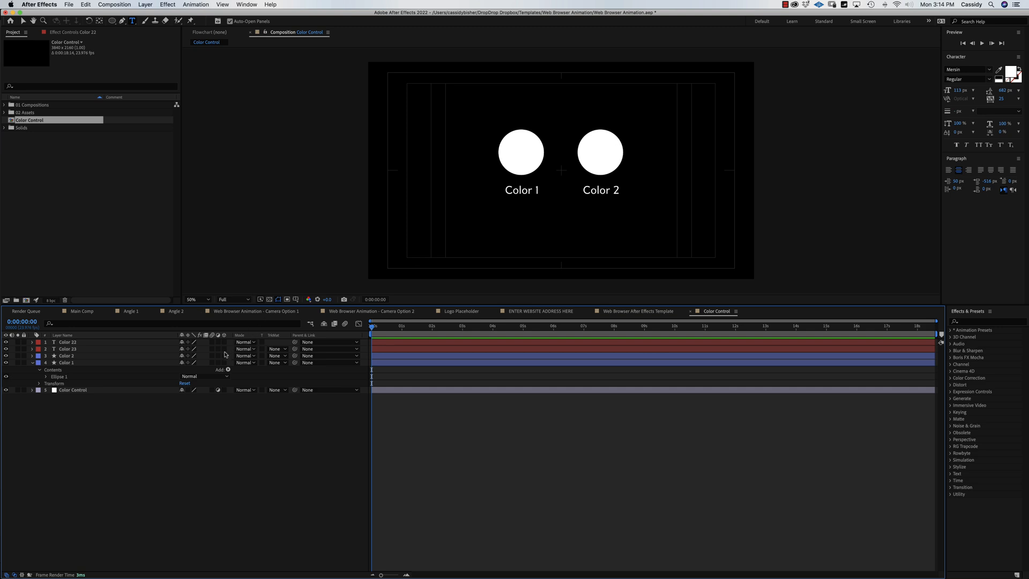
Rename the Color Control adjustment layer to "Color Control 1"
{"action": "left_click", "coordinate": [79, 390]}
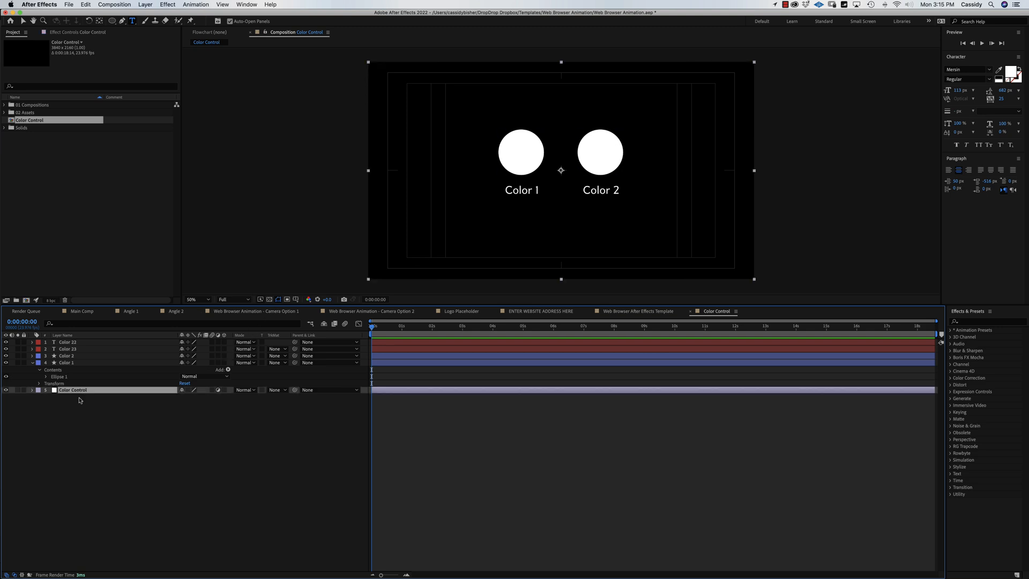
{"action": "key", "text": "Return"}
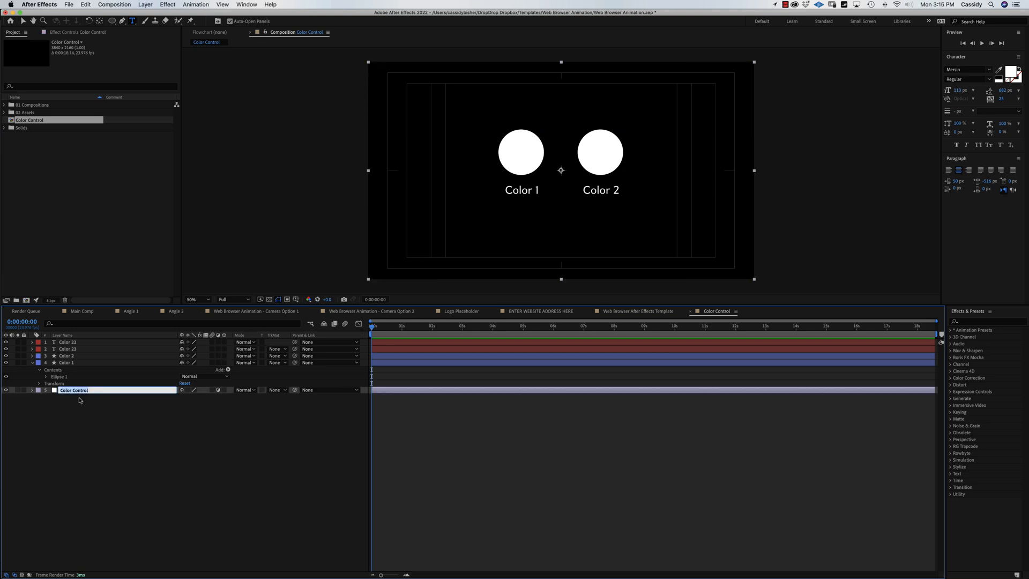
{"action": "key", "text": "Right"}
{"action": "key", "text": "Return"}
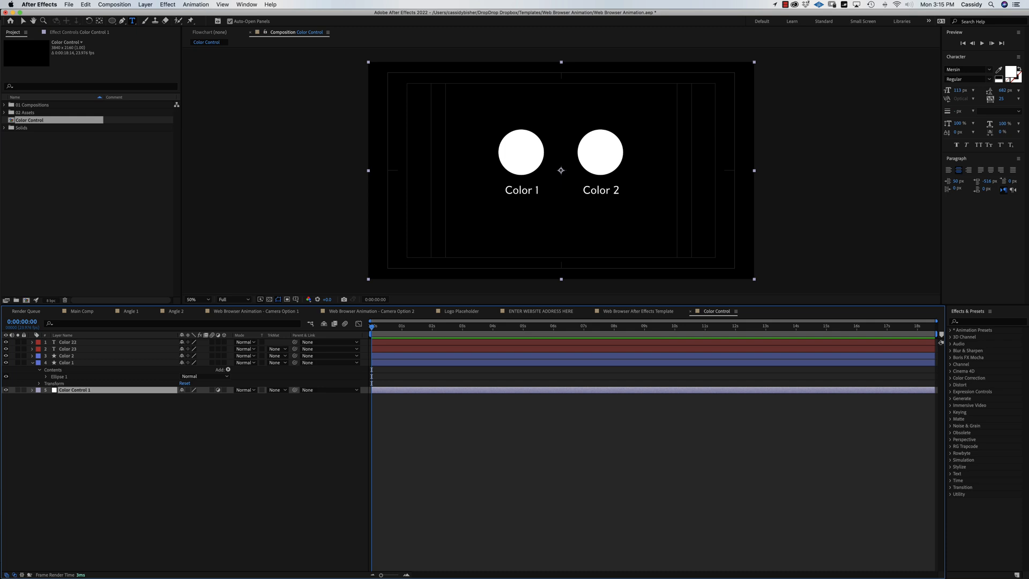
Display the effect controls of the Color Control 1 adjustment layer
{"action": "left_click", "coordinate": [81, 33]}
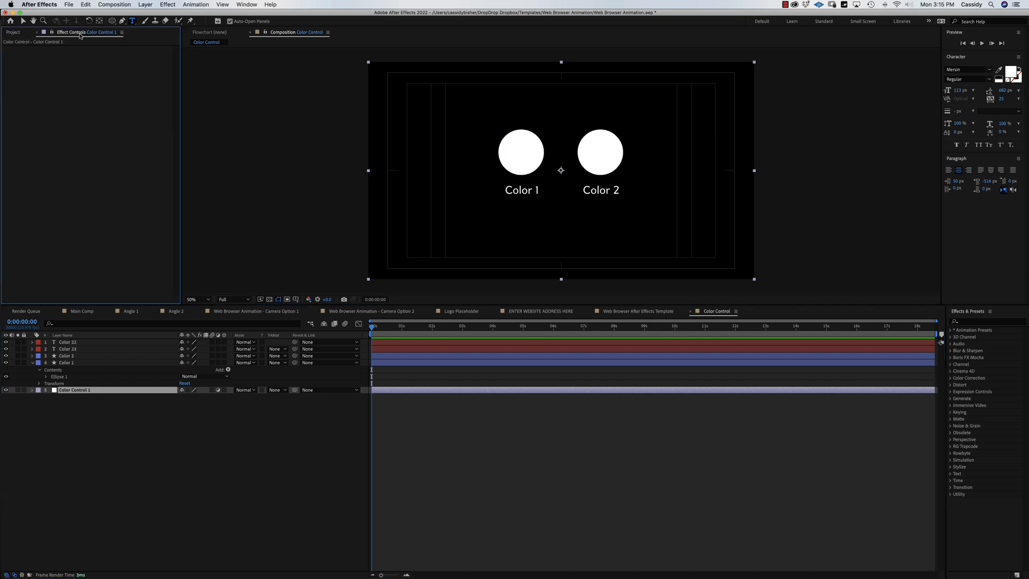
{"action": "left_click", "coordinate": [248, 4]}
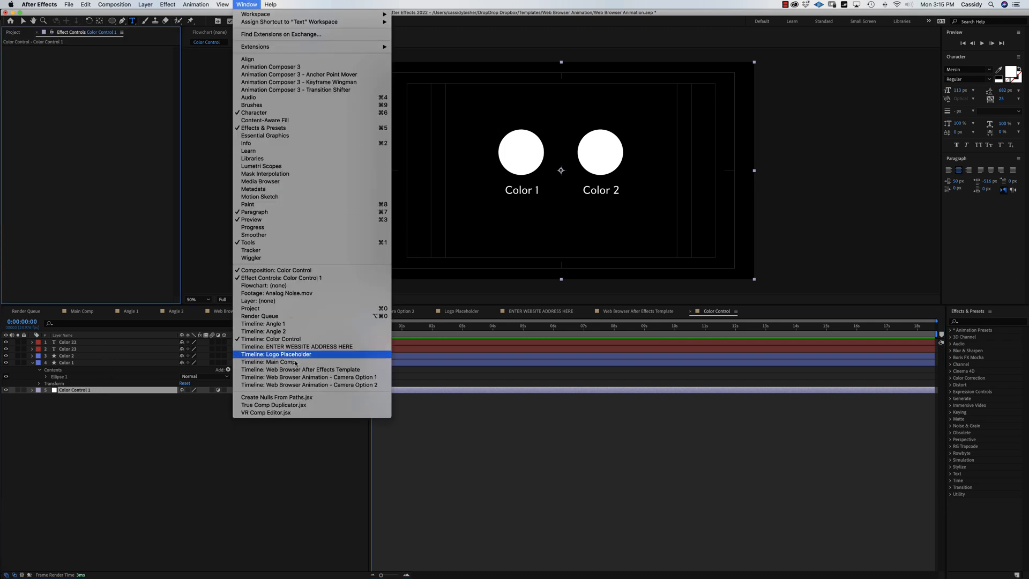
{"action": "left_click", "coordinate": [303, 278]}
{"action": "left_click", "coordinate": [247, 4]}
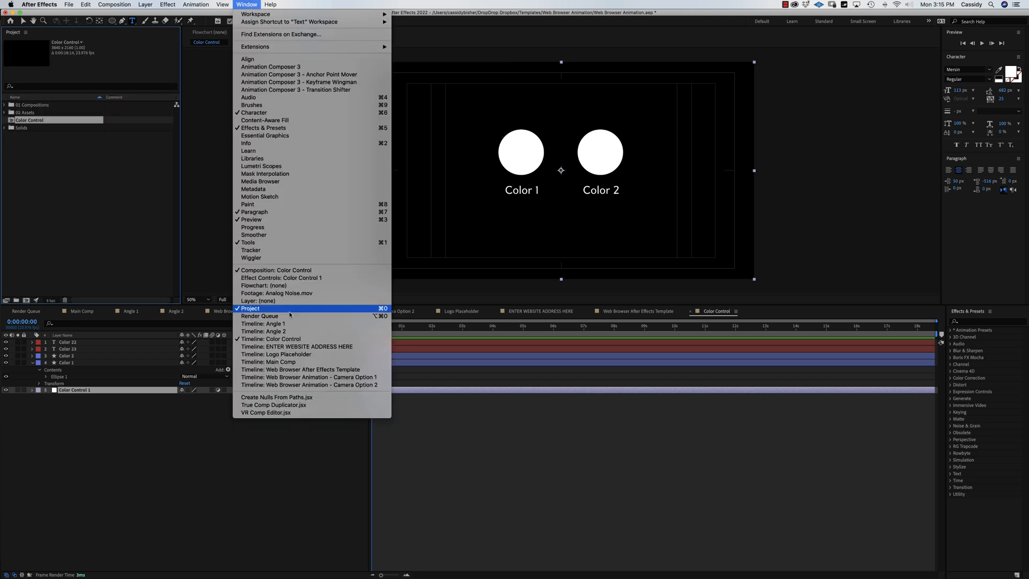
{"action": "left_click", "coordinate": [300, 279]}
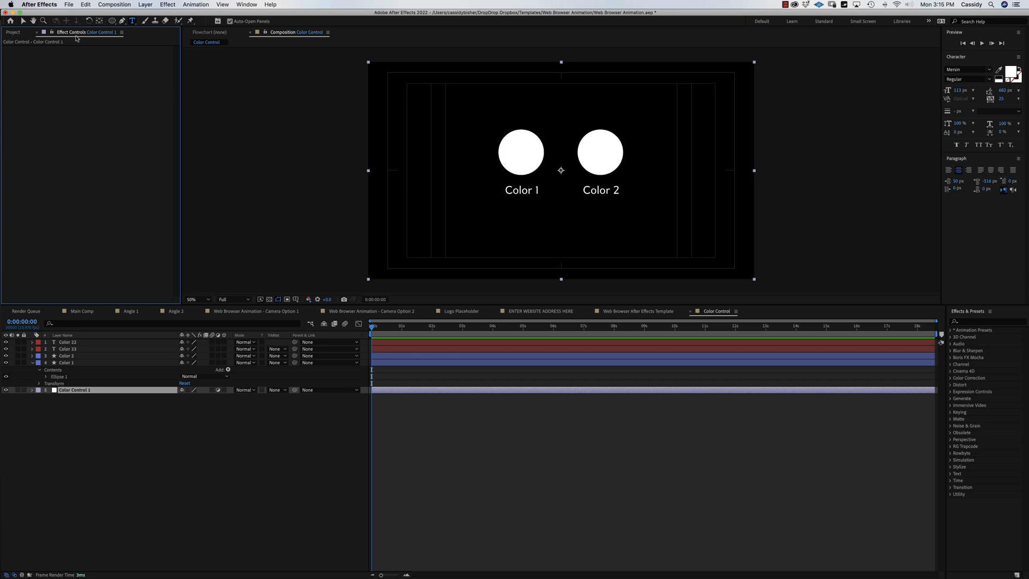
Add a Color Control expression control to the Color Control 1 layer and rename the effect to "Color Control 1"
{"action": "right_click", "coordinate": [91, 134]}
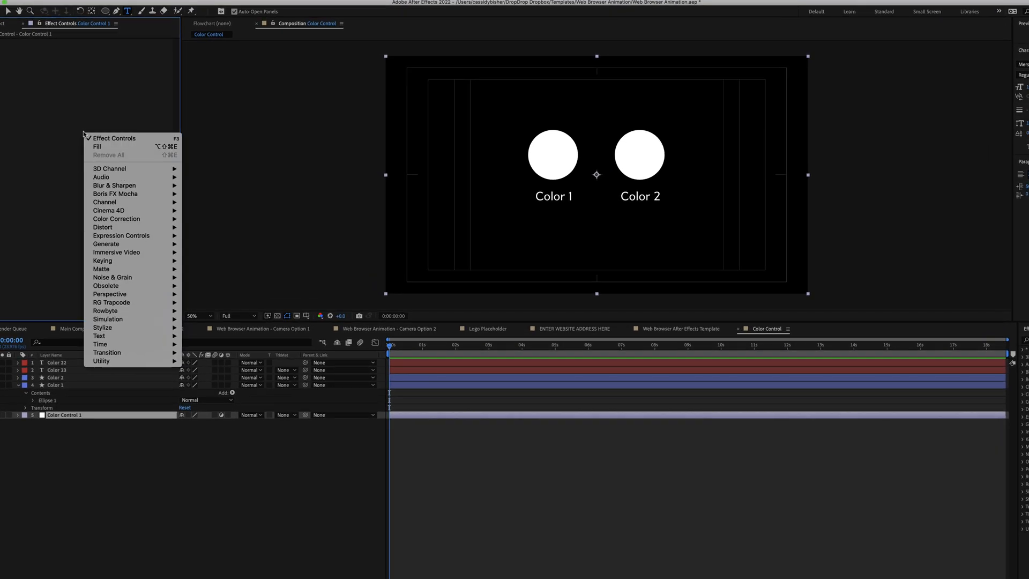
{"action": "mouse_move", "coordinate": [140, 236]}
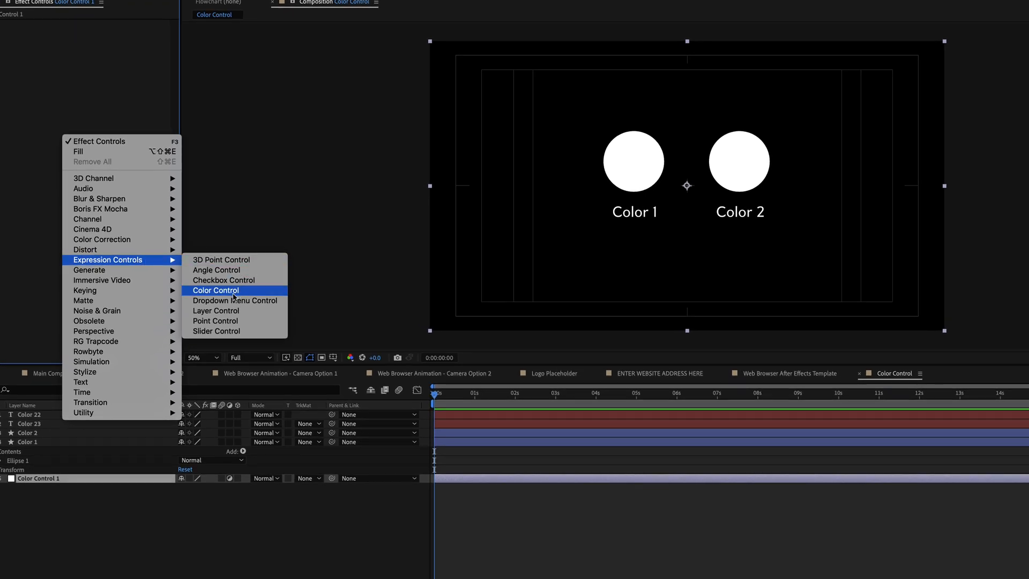
{"action": "left_click", "coordinate": [278, 295]}
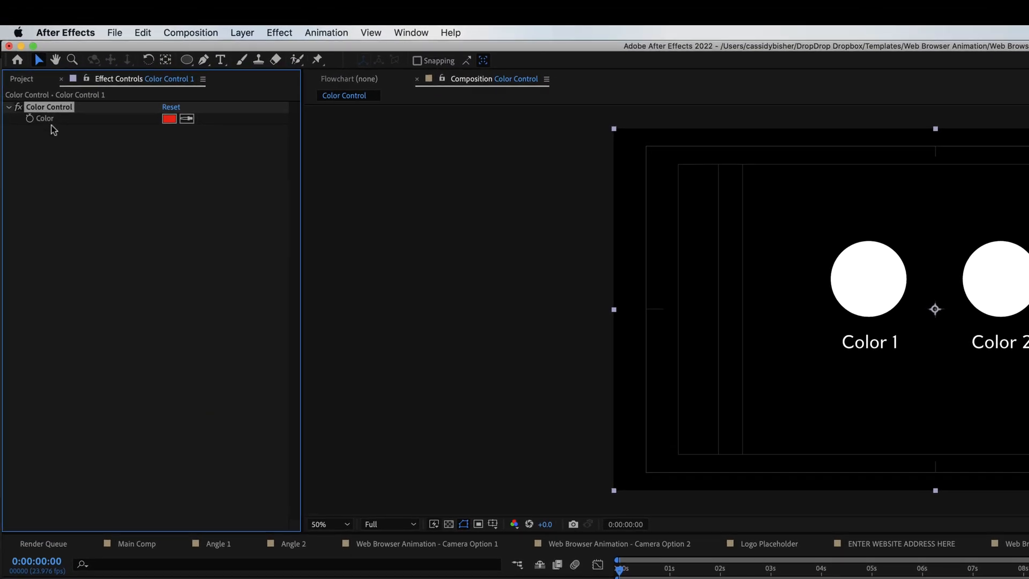
{"action": "key", "text": "Return"}
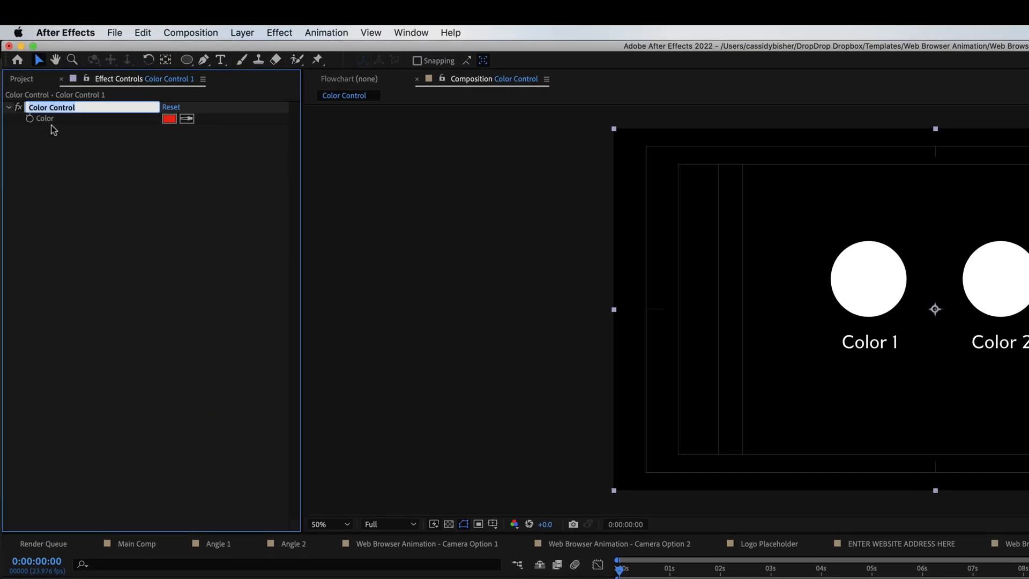
{"action": "key", "text": "Right"}
{"action": "key", "text": "Return"}
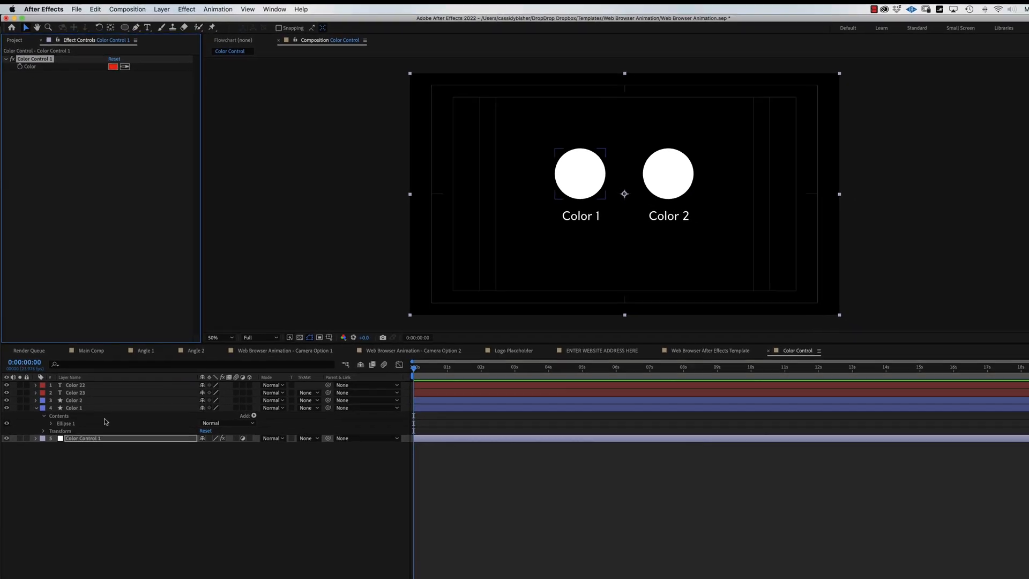
Apply the Fill effect to the Color 1 circle layer and dock the Effects & Presets panel beside the composition view
{"action": "left_click", "coordinate": [93, 438]}
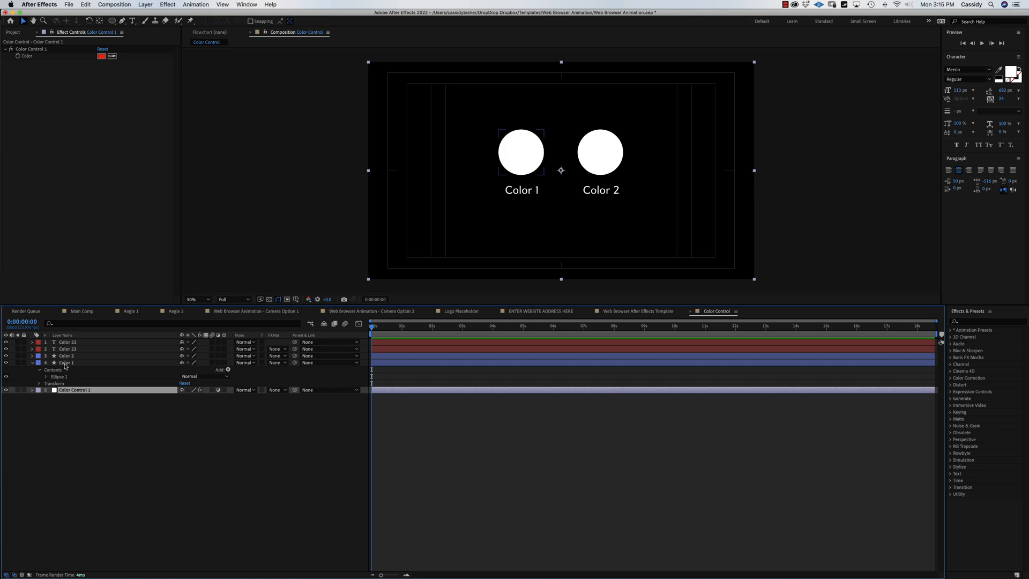
{"action": "left_click", "coordinate": [65, 364]}
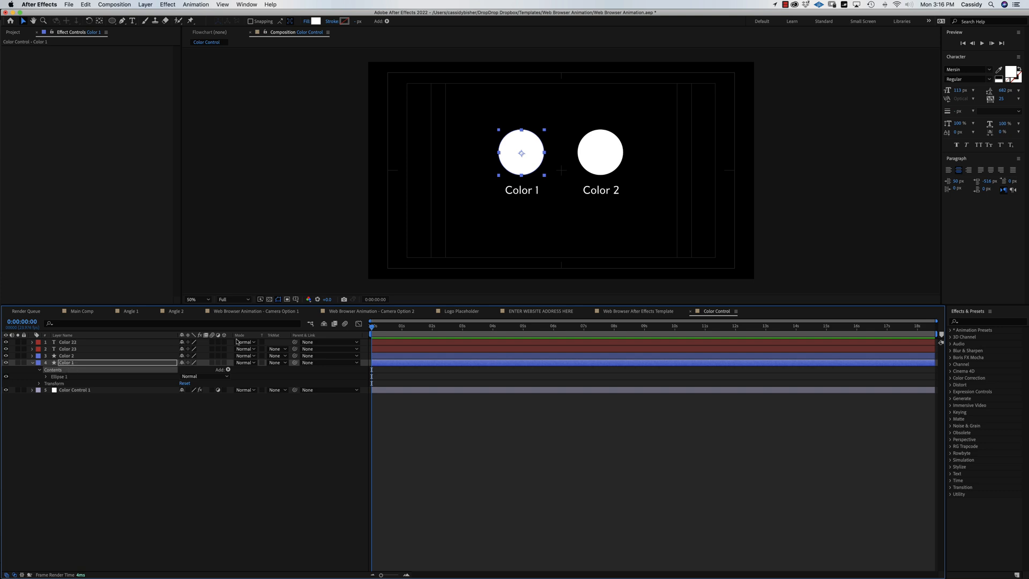
{"action": "left_click", "coordinate": [978, 322]}
{"action": "type", "text": "fill"}
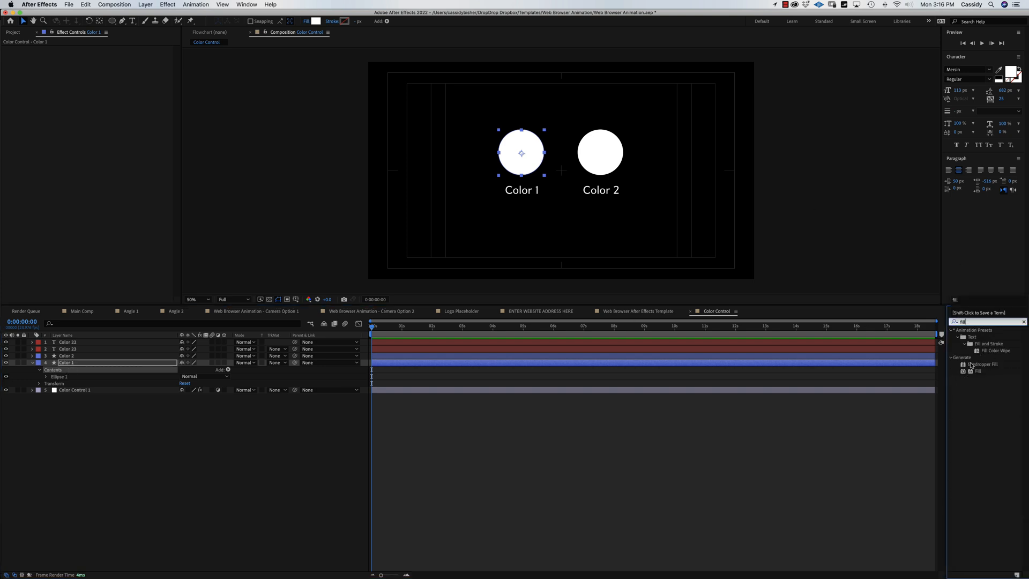
{"action": "double_click", "coordinate": [976, 371]}
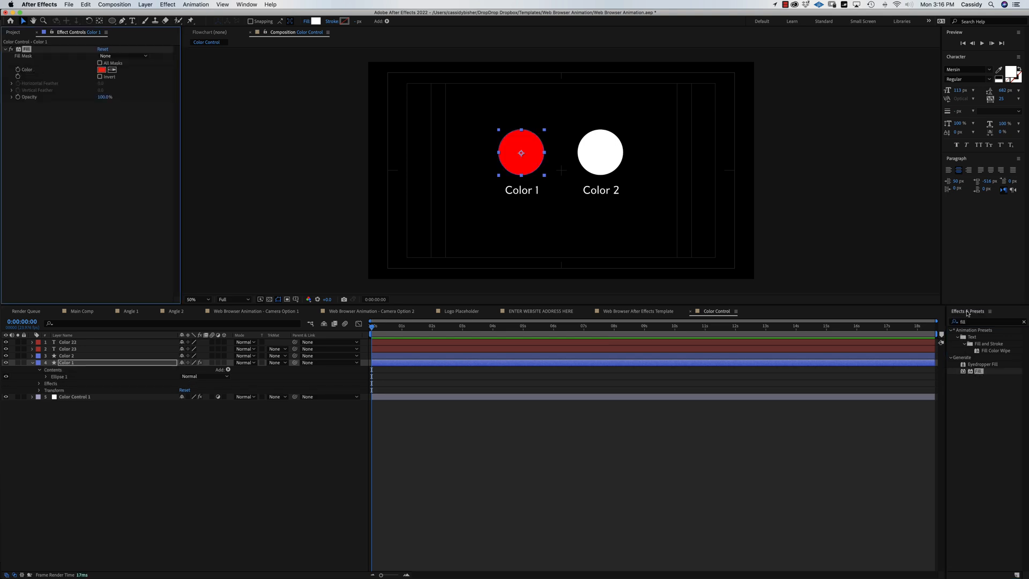
{"action": "left_click_drag", "start_coordinate": [968, 314], "coordinate": [936, 294]}
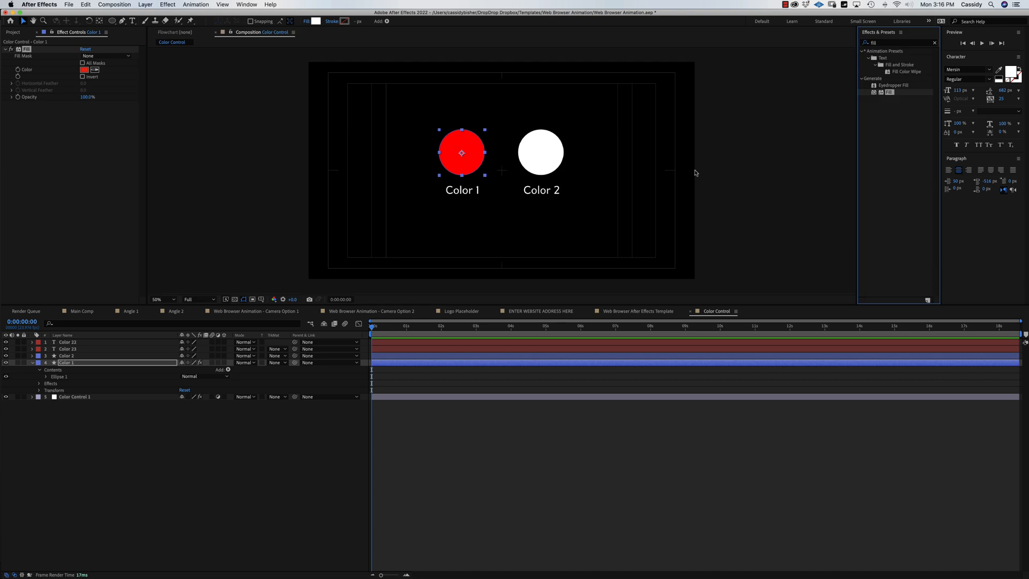
Reveal the Fill effect's properties under the Color 1 circle layer and add an expression to its Color property
{"action": "left_click", "coordinate": [68, 363]}
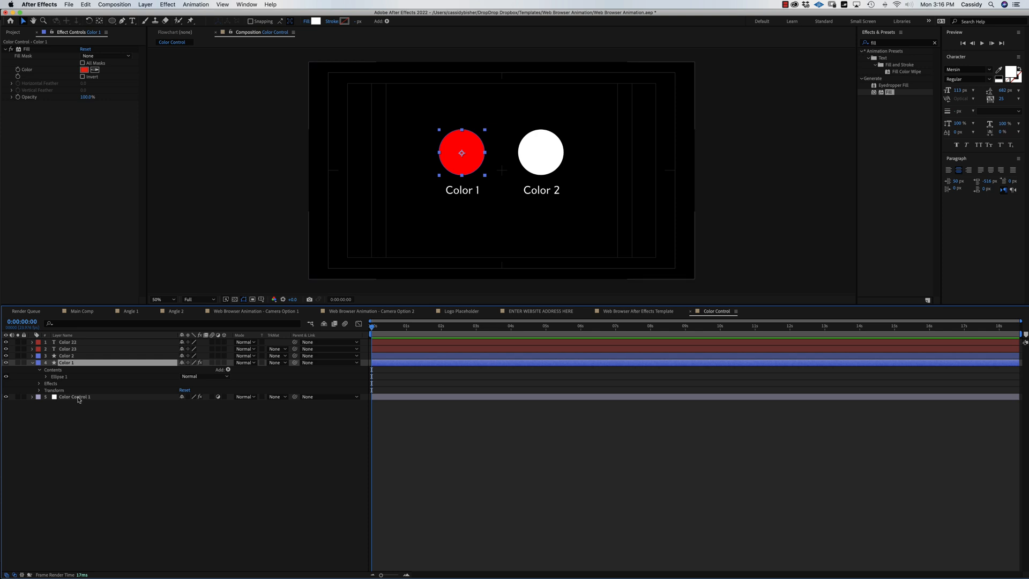
{"action": "key", "text": "super+grave"}
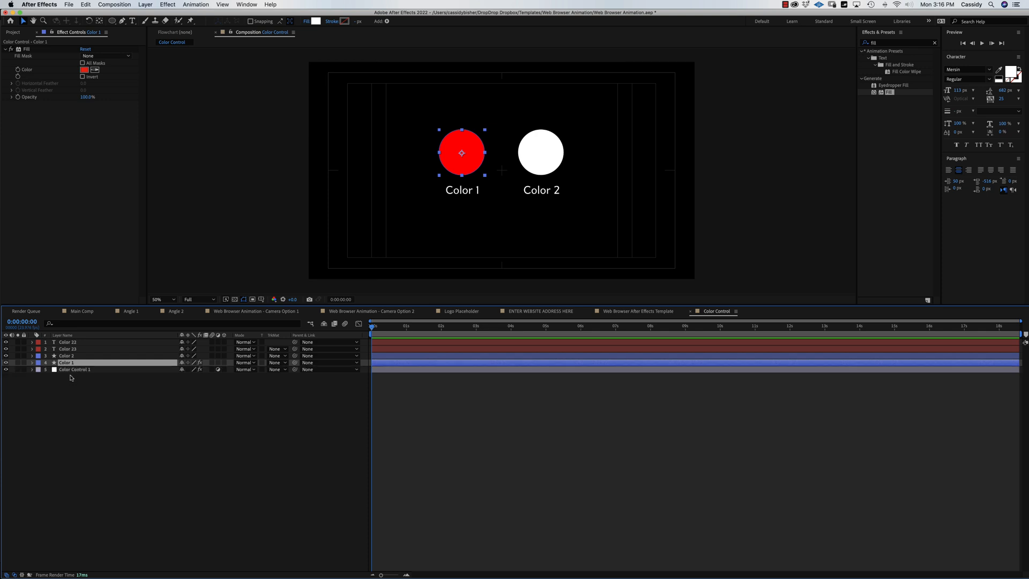
{"action": "key", "text": "e"}
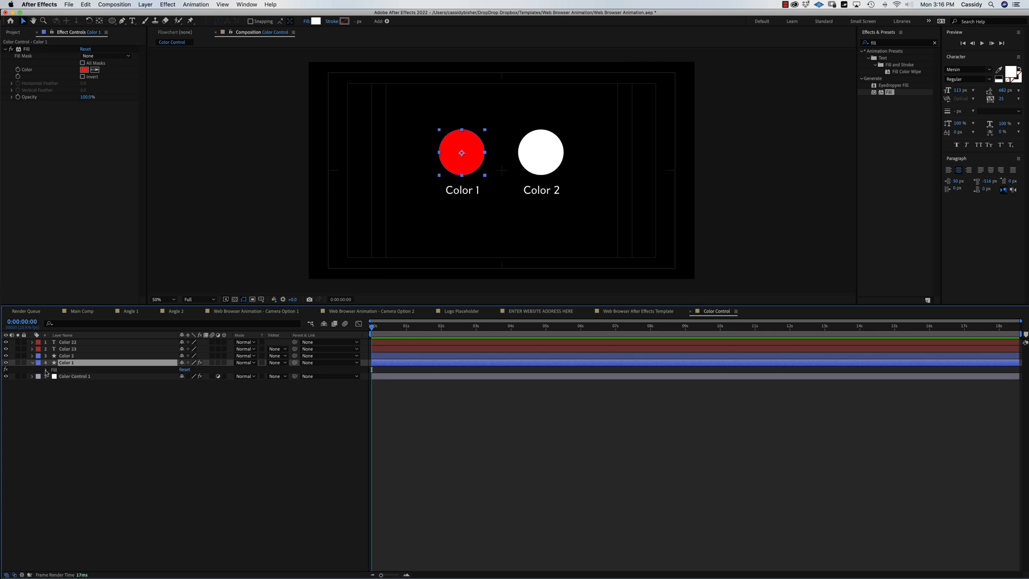
{"action": "left_click", "coordinate": [45, 371]}
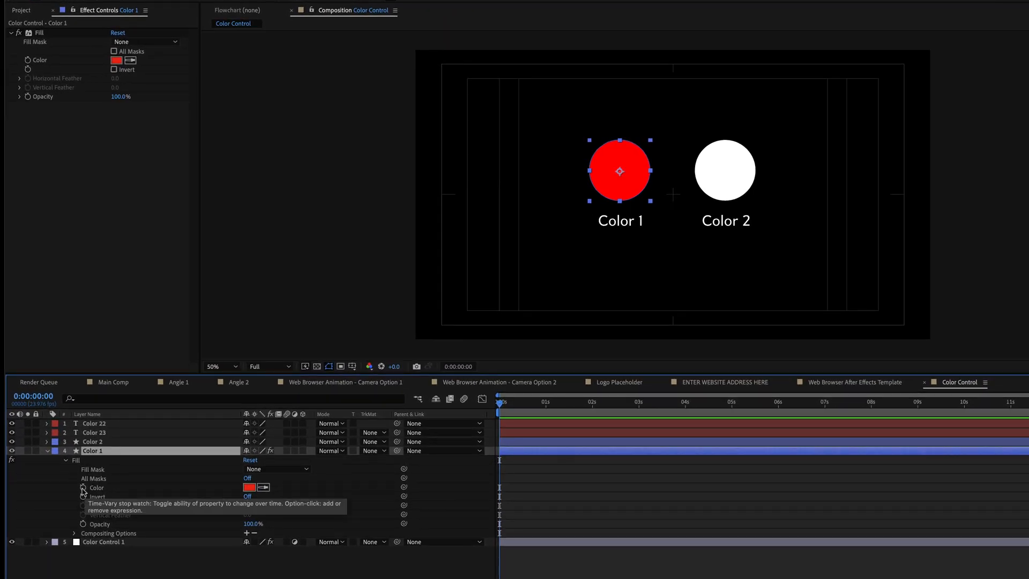
{"action": "left_click", "coordinate": [83, 488], "text": "alt"}
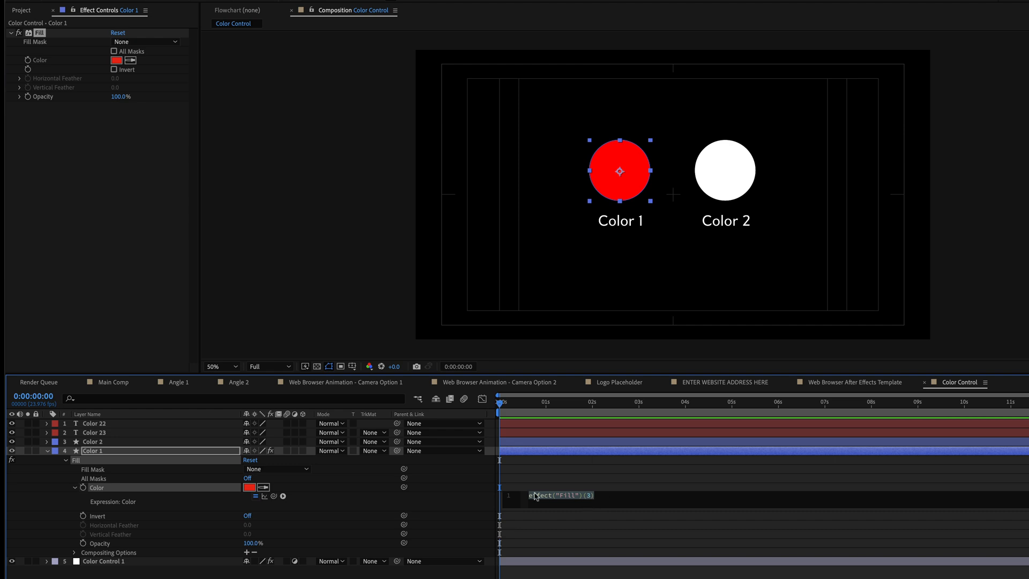
Lock the effect controls view to the Color Control 1 adjustment layer
{"action": "left_click", "coordinate": [102, 561]}
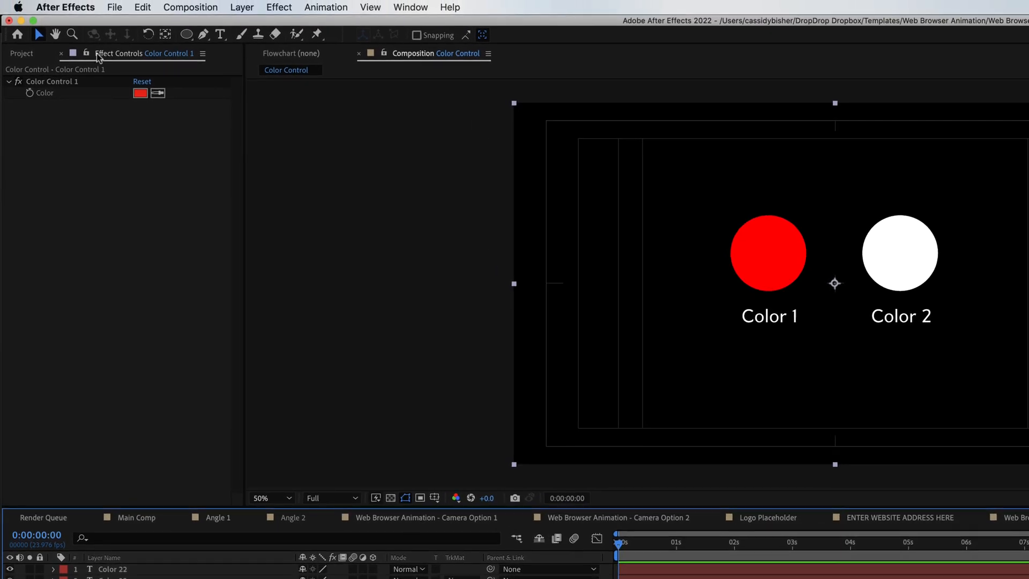
{"action": "left_click", "coordinate": [86, 54]}
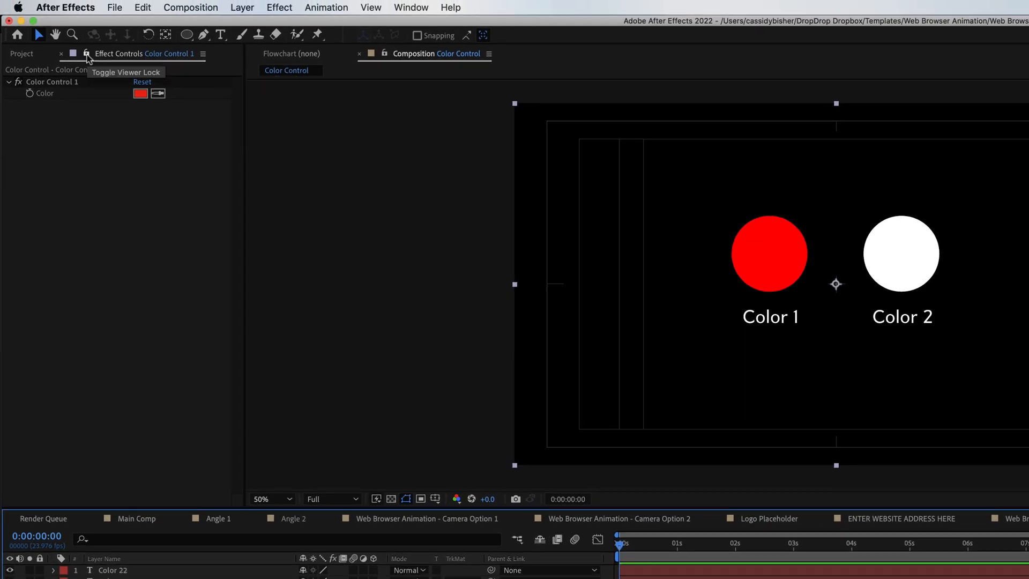
{"action": "left_click", "coordinate": [86, 55]}
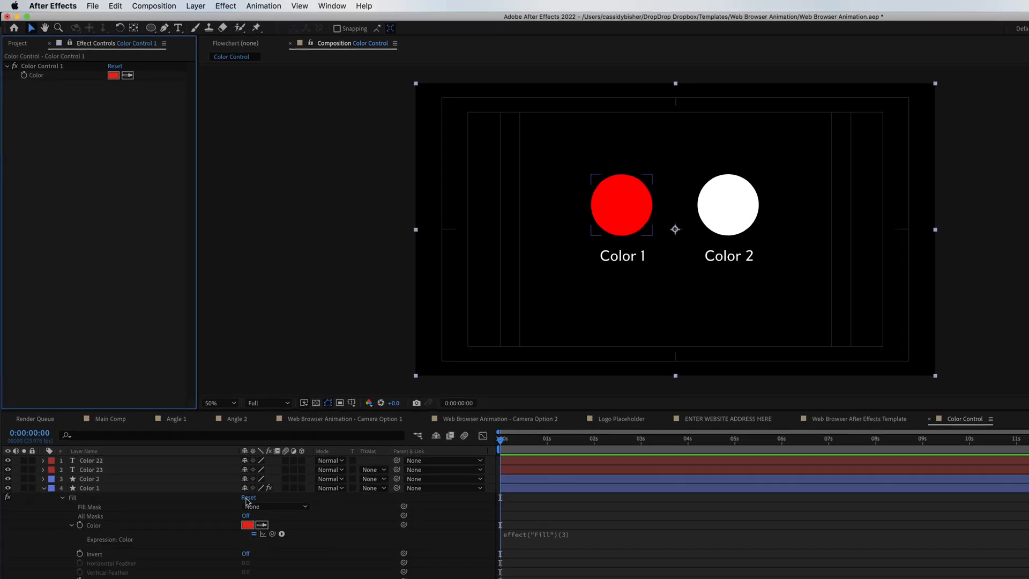
Link the Color 1 circle's Fill color expression to the Color property of the Color Control 1 effect
{"action": "left_click", "coordinate": [93, 467]}
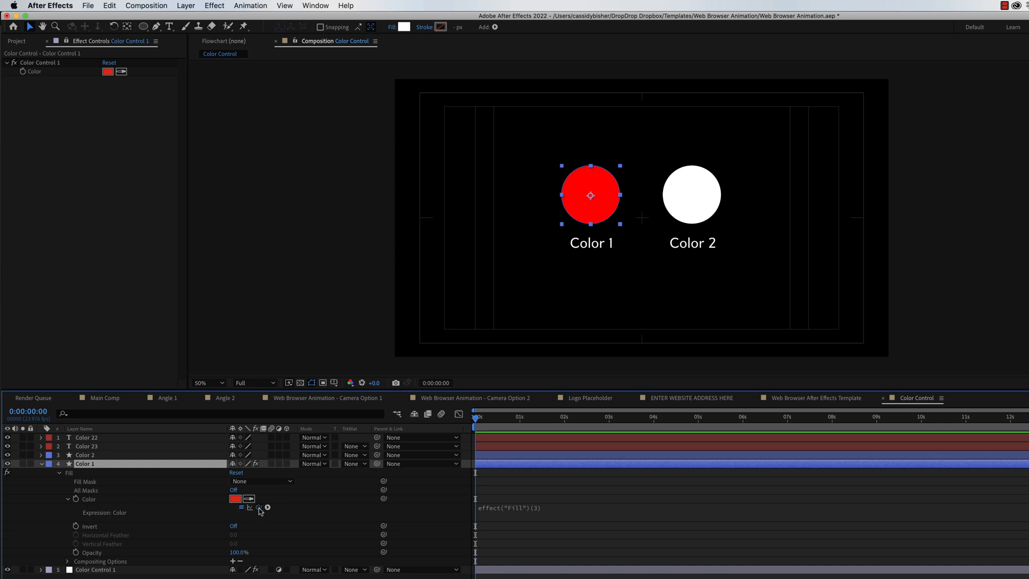
{"action": "left_click_drag", "start_coordinate": [259, 507], "coordinate": [35, 73]}
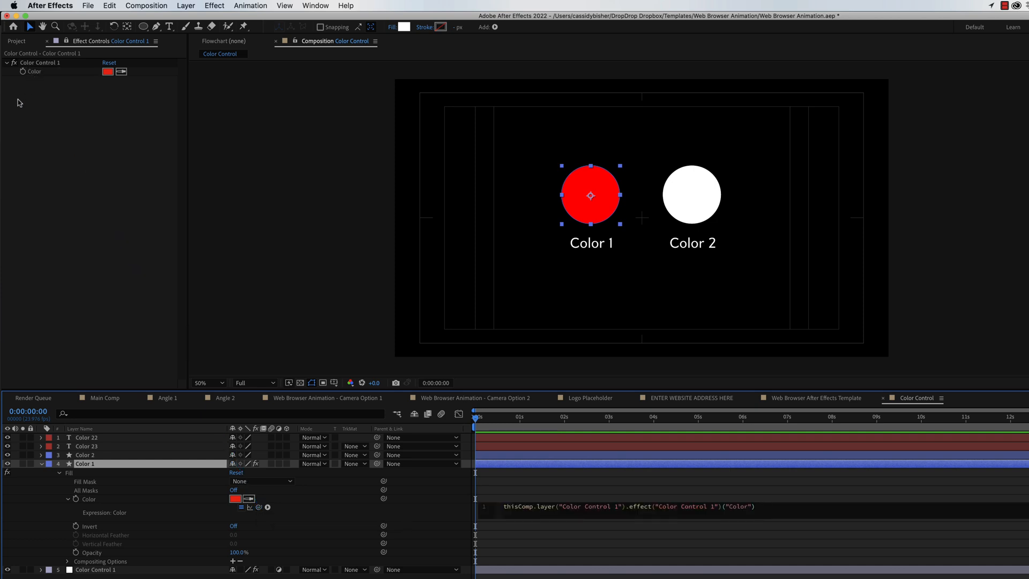
{"action": "left_click_drag", "start_coordinate": [503, 507], "coordinate": [763, 508]}
{"action": "left_click", "coordinate": [763, 507]}
{"action": "left_click", "coordinate": [745, 499]}
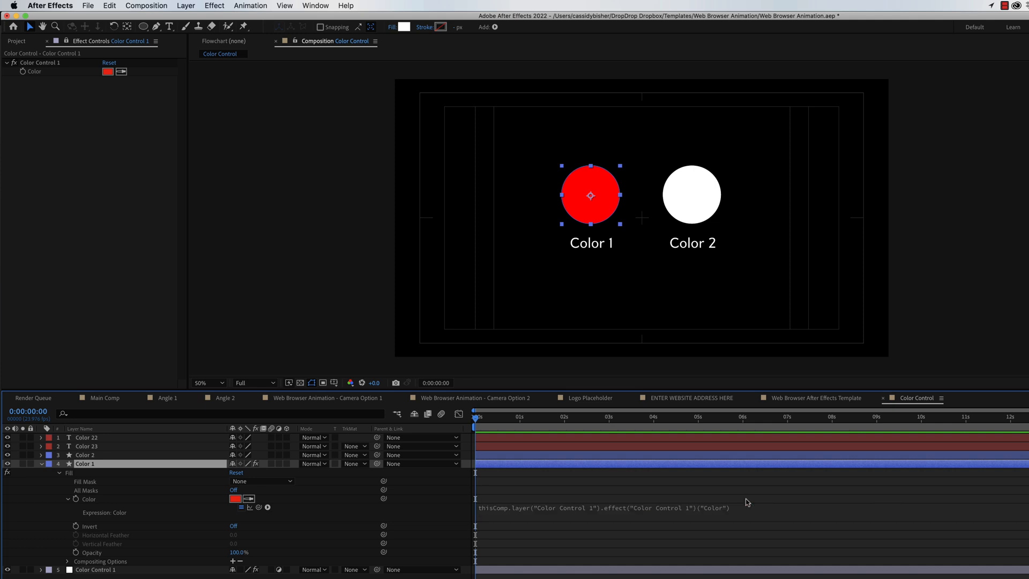
Set the Color Control 1 effect's color to blue, hex 008FFF
{"action": "left_click", "coordinate": [99, 569]}
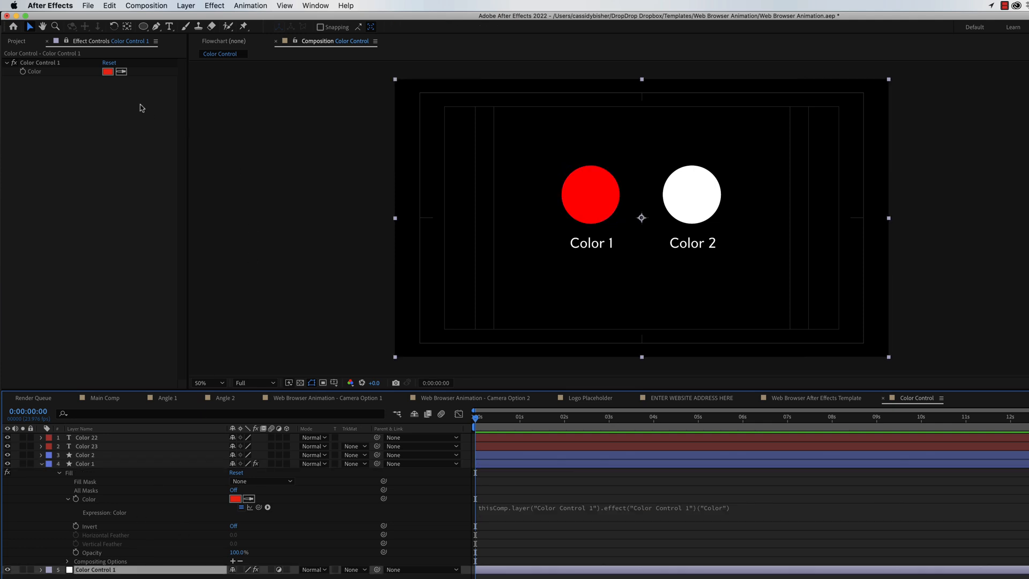
{"action": "left_click", "coordinate": [107, 71]}
{"action": "mouse_move", "coordinate": [578, 510]}
{"action": "left_mouse_down"}
{"action": "mouse_move", "coordinate": [581, 491]}
{"action": "mouse_move", "coordinate": [581, 501]}
{"action": "left_mouse_up"}
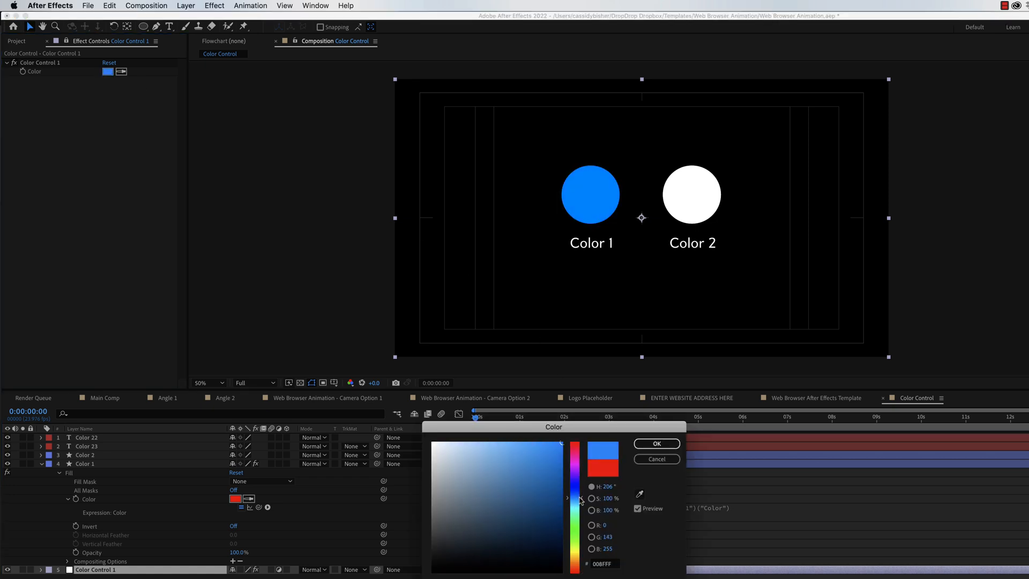
{"action": "left_click", "coordinate": [657, 444]}
Reduce the expanded Color 1 circle layer to just its Fill color expression
{"action": "left_click", "coordinate": [93, 464]}
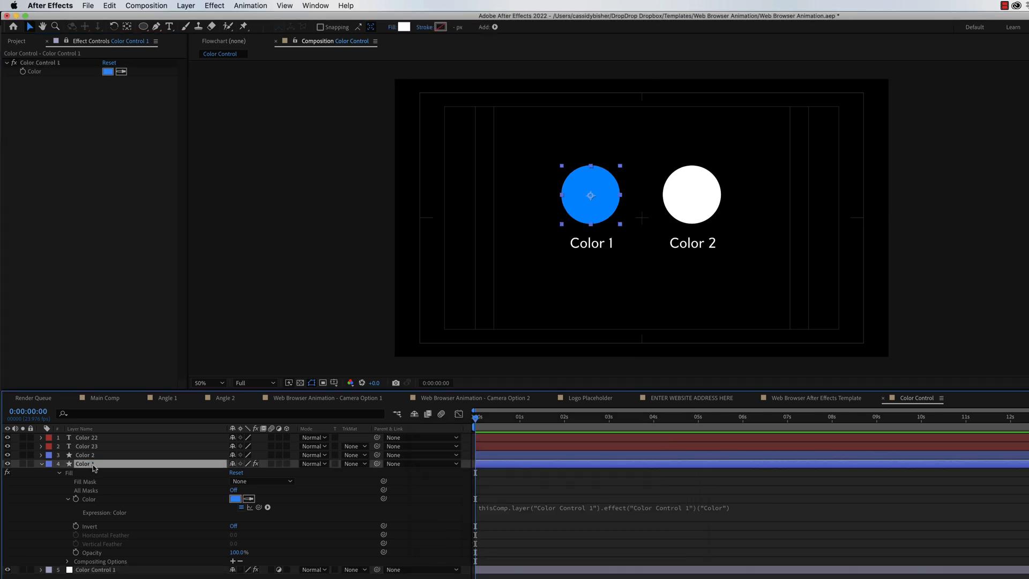
{"action": "key", "text": "e"}
{"action": "key", "text": "e"}
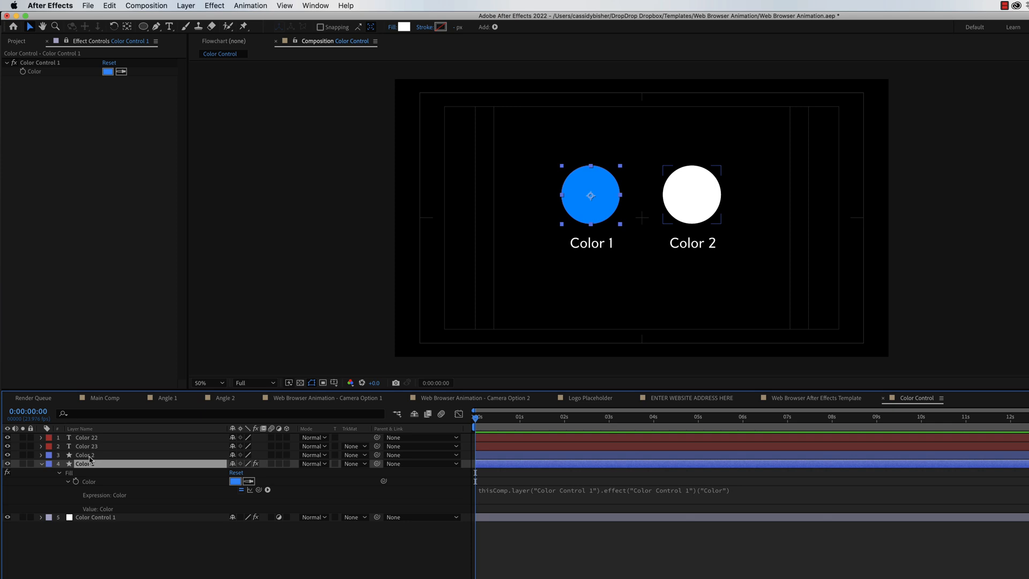
Add a new adjustment layer, place it directly above the Color Control 1 layer, and rename it Color Control 2
{"action": "right_click", "coordinate": [116, 557]}
{"action": "mouse_move", "coordinate": [129, 567]}
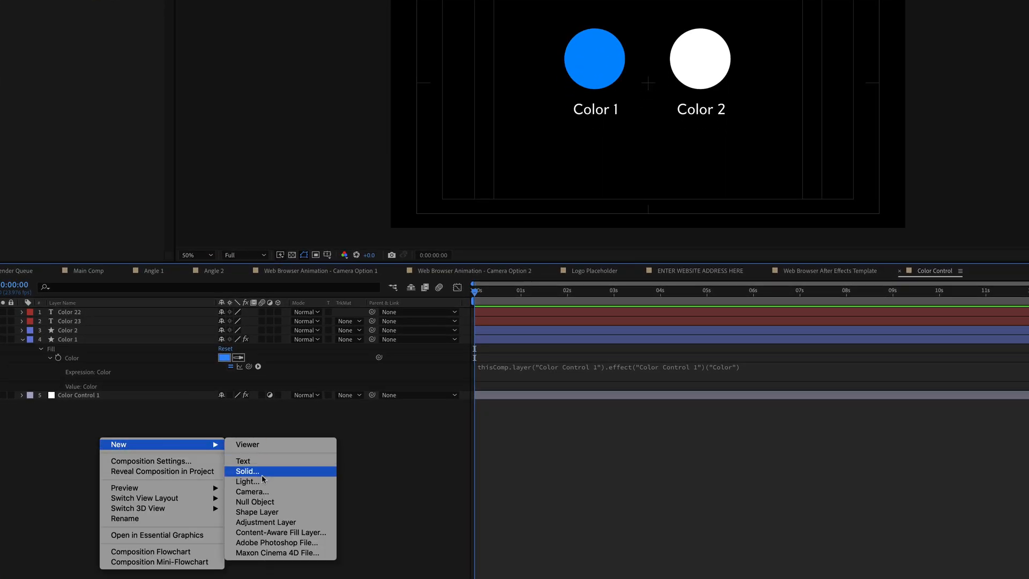
{"action": "left_click", "coordinate": [268, 522]}
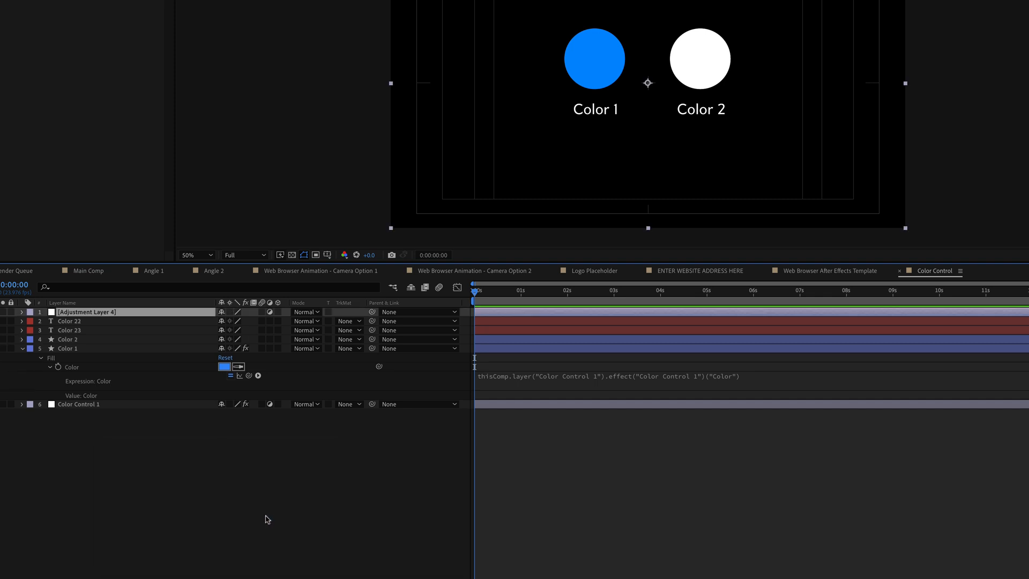
{"action": "left_click_drag", "start_coordinate": [111, 314], "coordinate": [109, 401]}
{"action": "key", "text": "Return"}
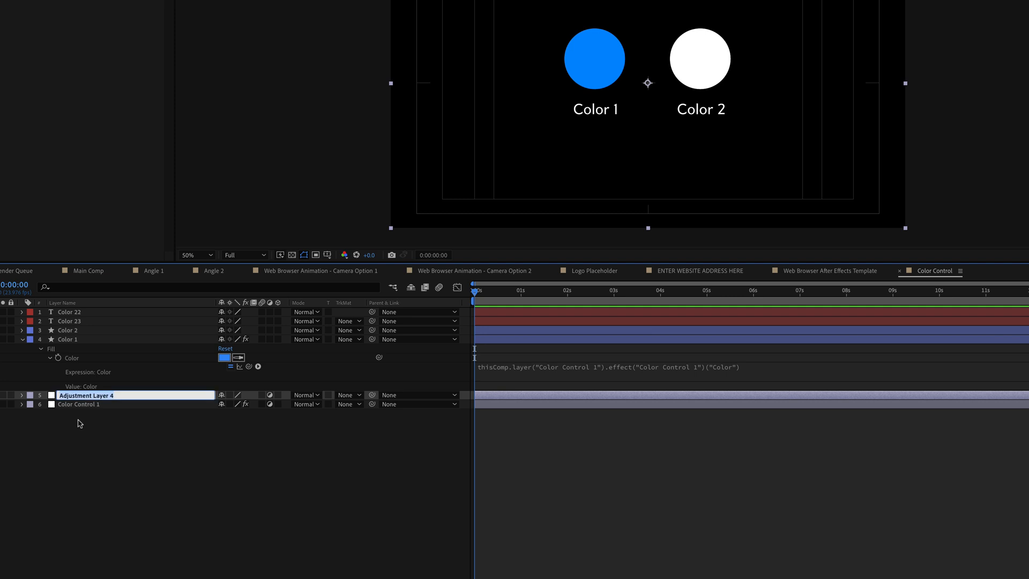
{"action": "type", "text": "Color Control 2"}
{"action": "key", "text": "Return"}
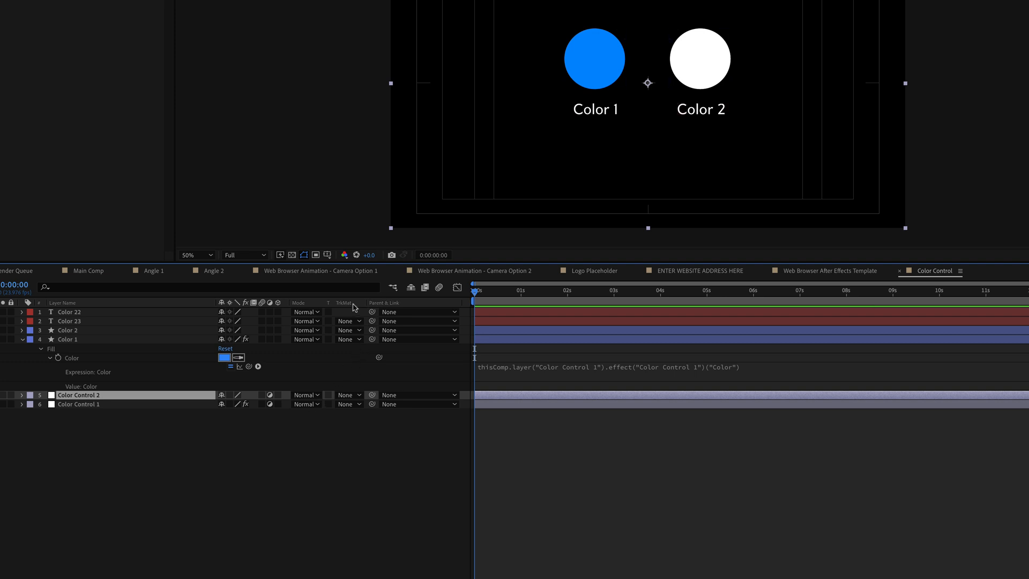
Show the Comment column and enter the comments Blue for Color Control 1 and Orange for Color Control 2
{"action": "right_click", "coordinate": [420, 304]}
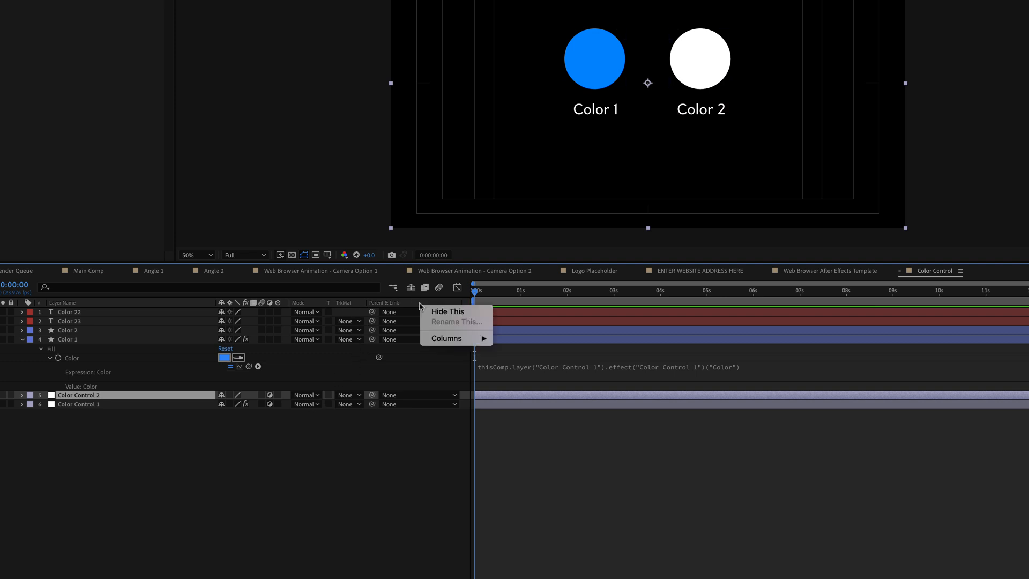
{"action": "mouse_move", "coordinate": [451, 340]}
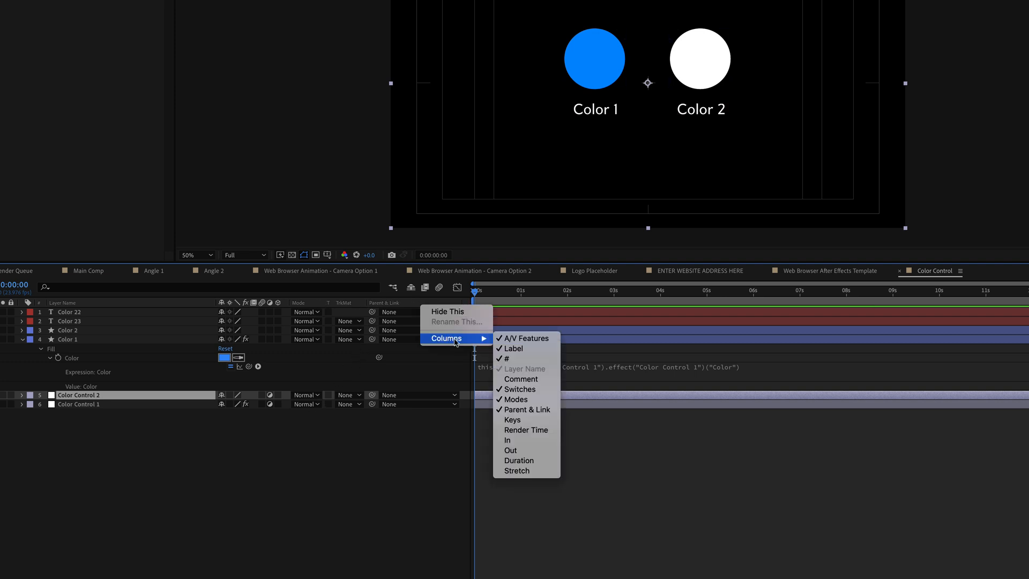
{"action": "left_click", "coordinate": [513, 382]}
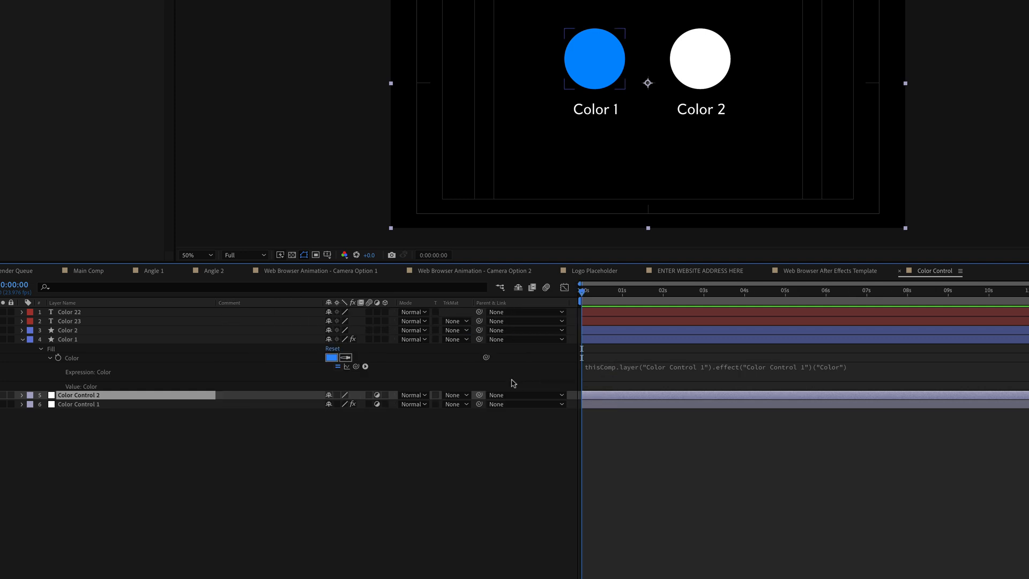
{"action": "left_click", "coordinate": [227, 404]}
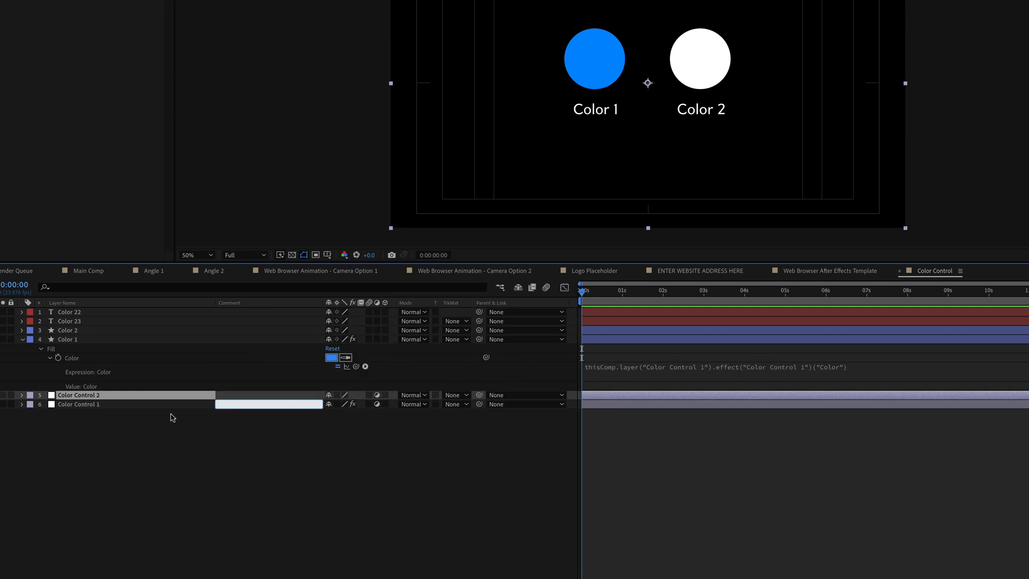
{"action": "type", "text": "Blue"}
{"action": "left_click", "coordinate": [240, 395]}
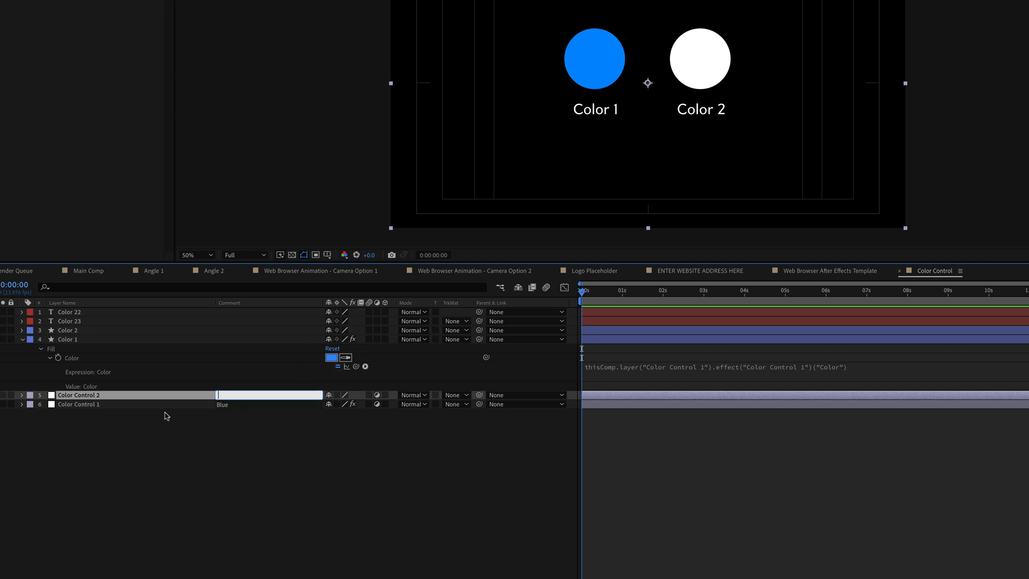
{"action": "type", "text": "Orange"}
{"action": "key", "text": "Return"}
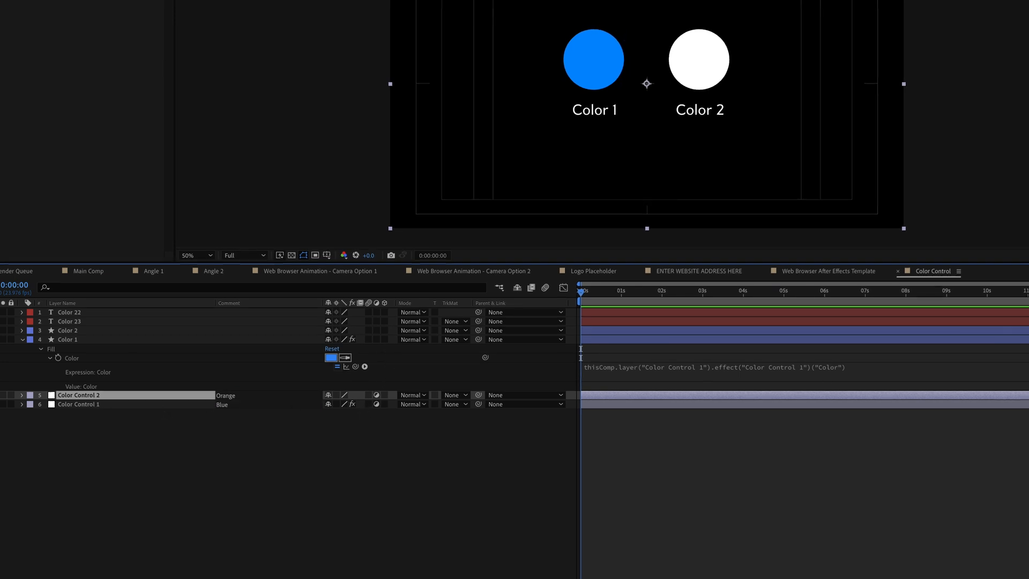
Add a Color Control expression effect to the Color Control 2 adjustment layer
{"action": "key", "text": "ctrl+Down"}
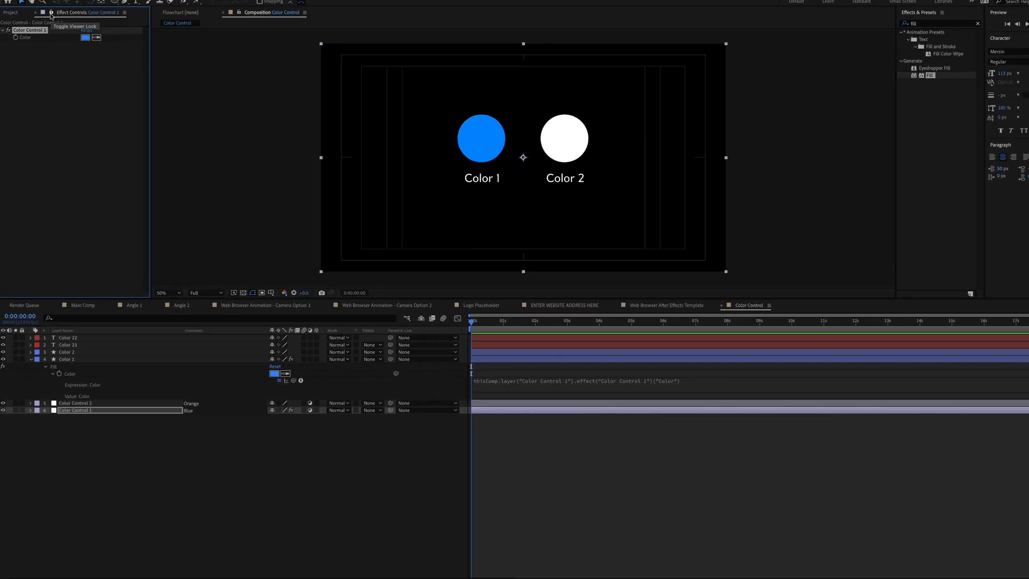
{"action": "left_click", "coordinate": [82, 406]}
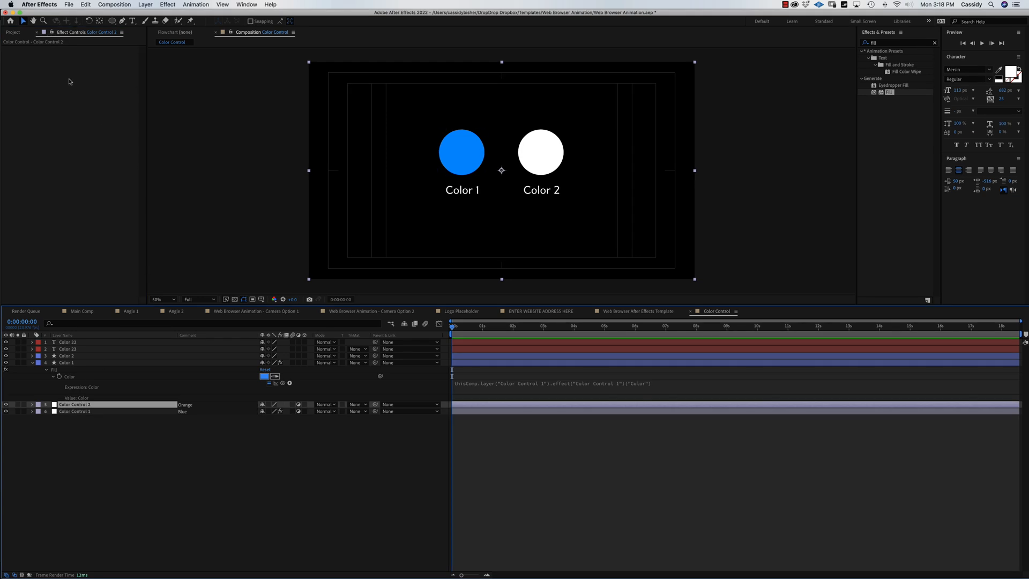
{"action": "right_click", "coordinate": [73, 83]}
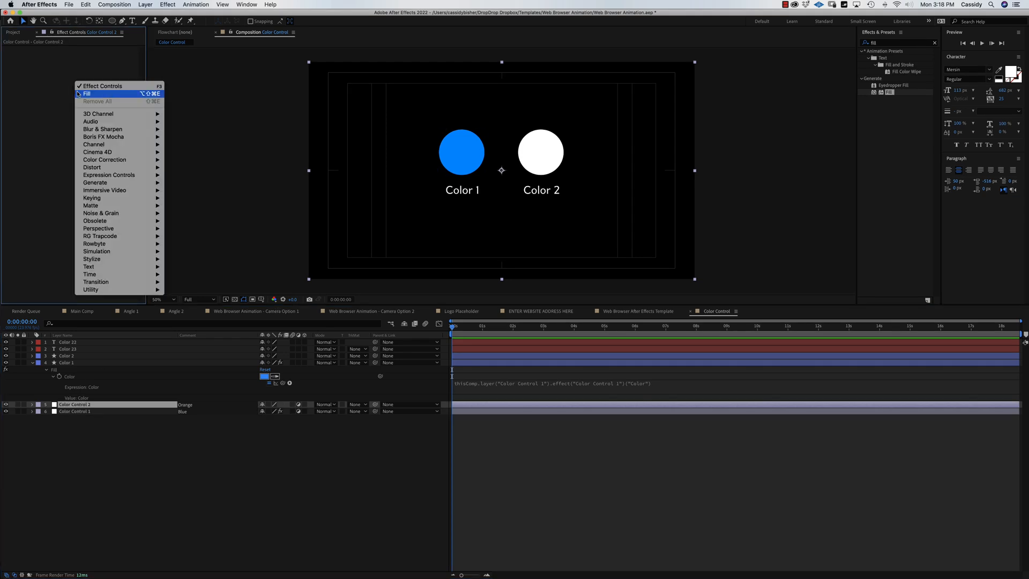
{"action": "mouse_move", "coordinate": [130, 176]}
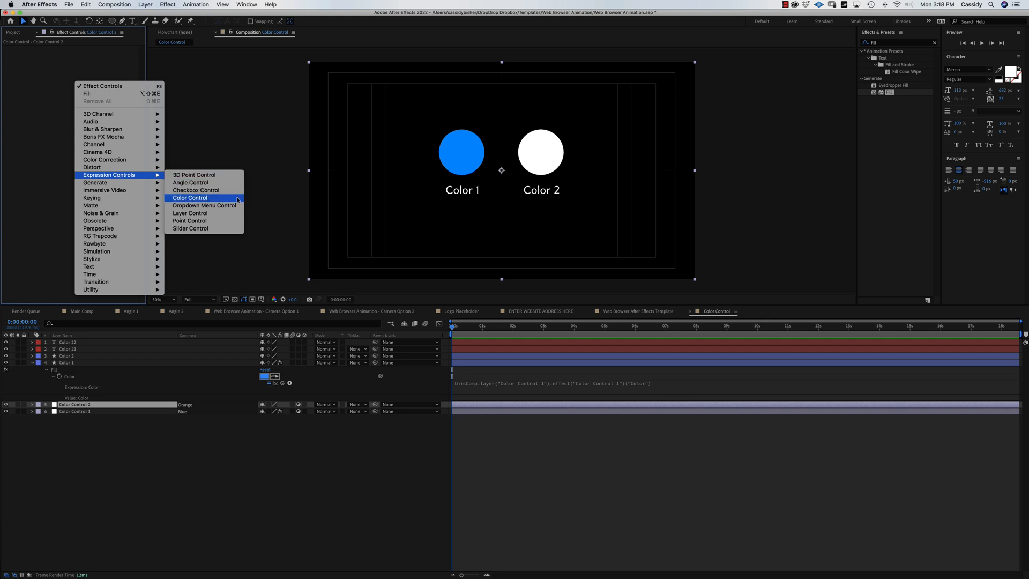
{"action": "left_click", "coordinate": [238, 198]}
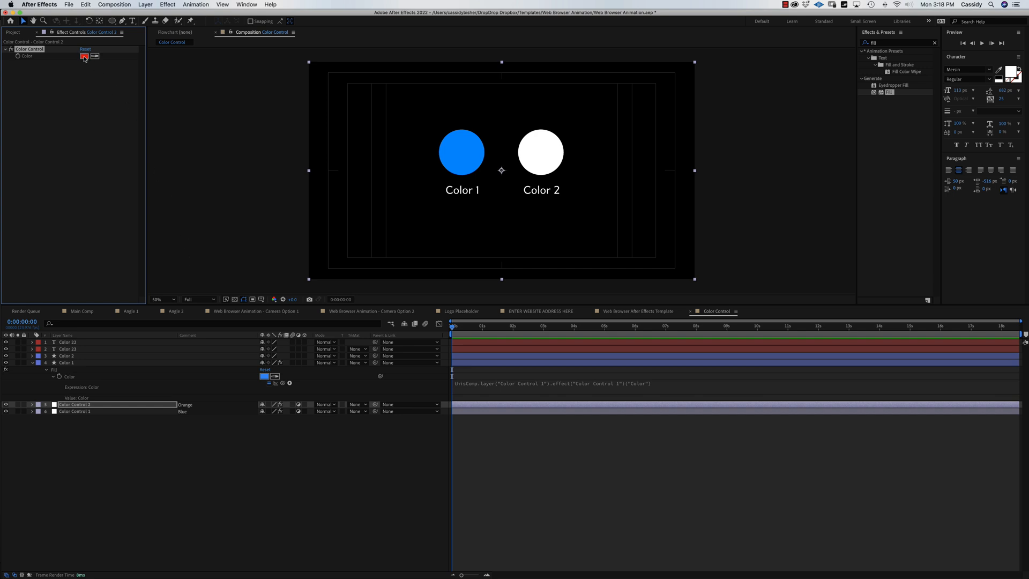
Set the Color Control 2 layer's Color Control effect to orange, hex FF7E00
{"action": "left_click", "coordinate": [85, 56]}
{"action": "left_click_drag", "start_coordinate": [453, 451], "coordinate": [454, 440]}
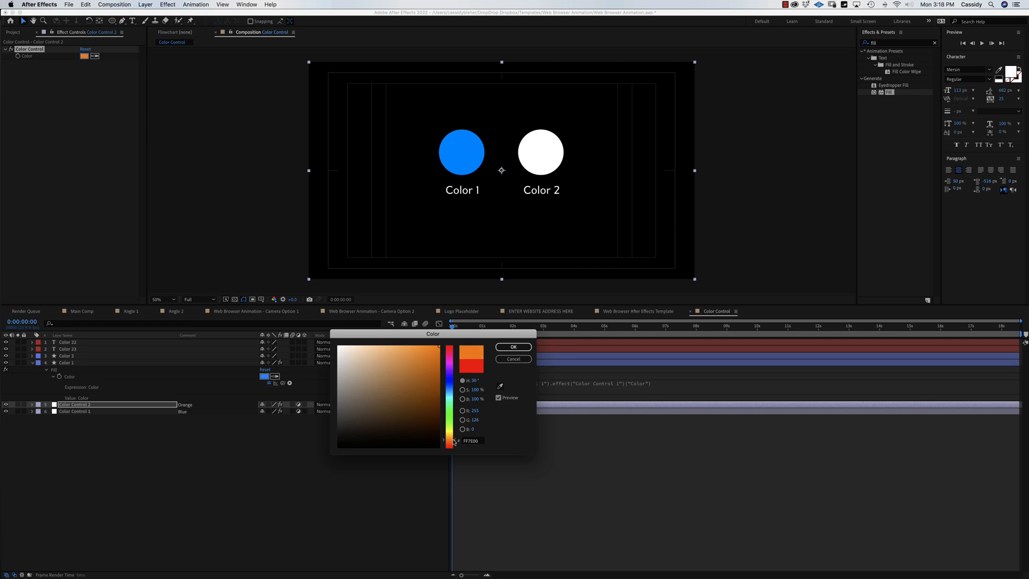
{"action": "left_click", "coordinate": [509, 347]}
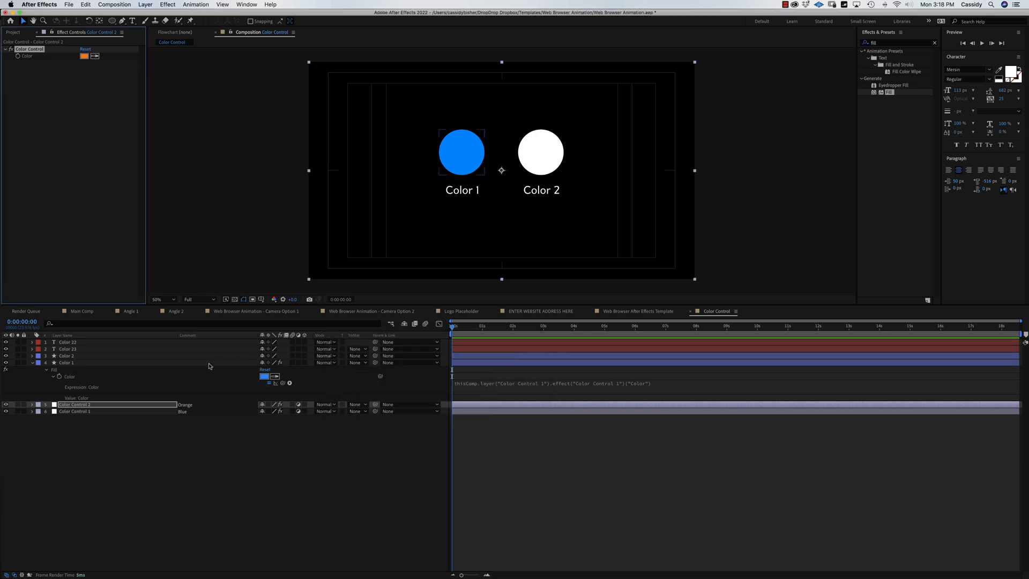
Apply the Fill effect to the Color 2 circle layer
{"action": "left_click", "coordinate": [71, 356]}
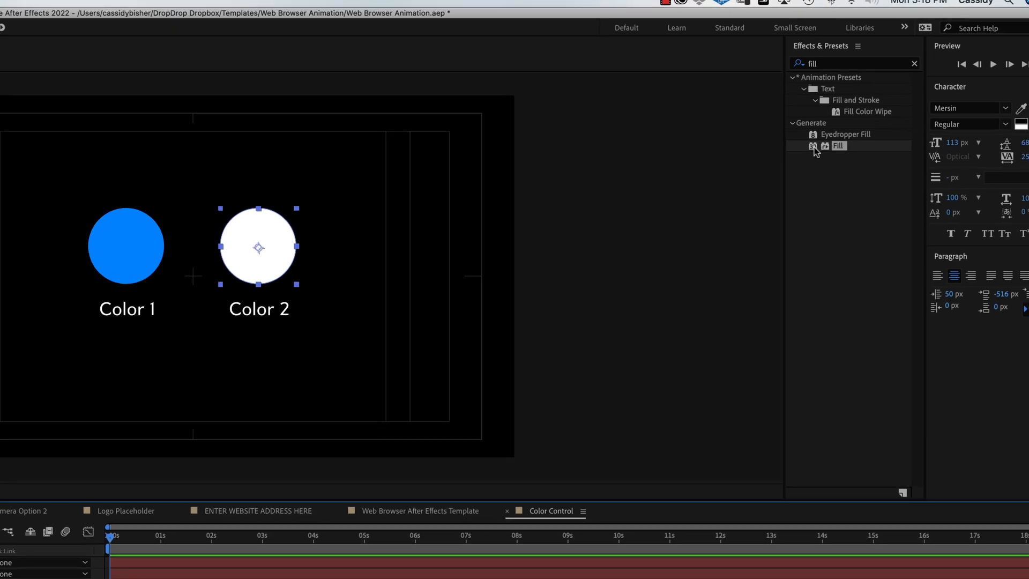
{"action": "left_click_drag", "start_coordinate": [814, 146], "coordinate": [158, 392]}
{"action": "left_click_drag", "start_coordinate": [332, 311], "coordinate": [0, 465]}
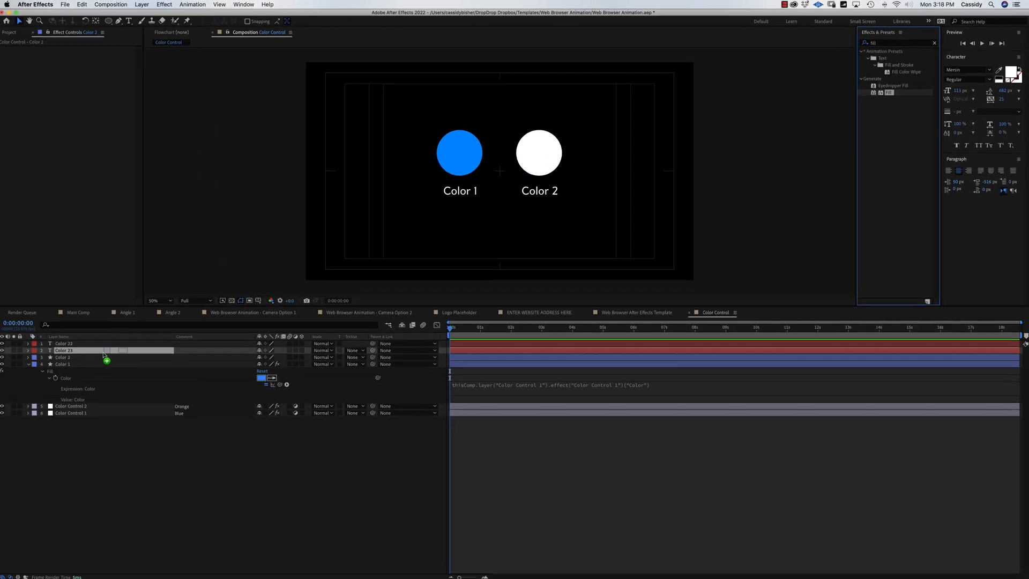
{"action": "left_click_drag", "start_coordinate": [68, 356], "coordinate": [69, 357]}
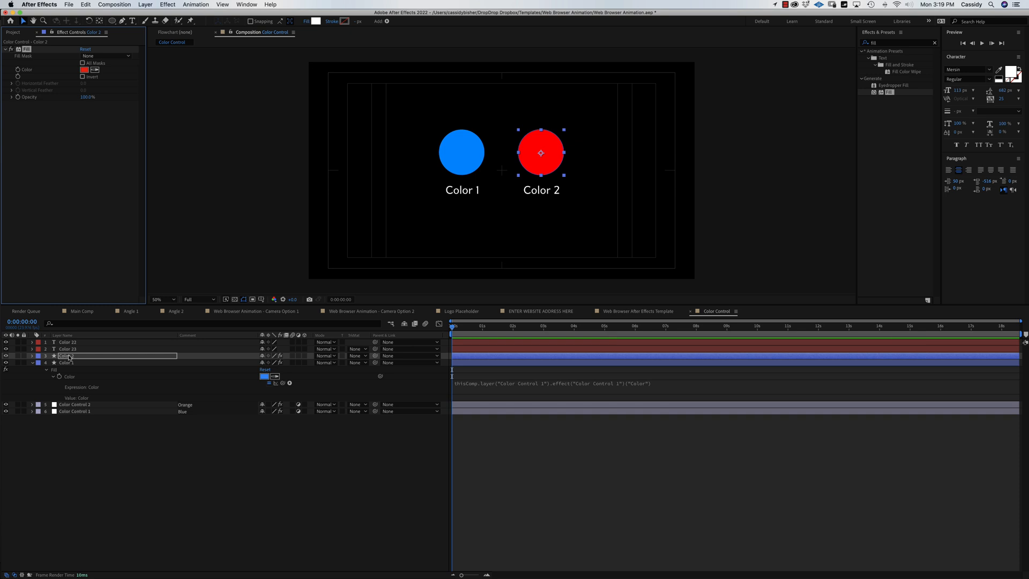
Reveal the Color 2 circle's Fill properties and lock the effect controls view to the Color Control 2 layer
{"action": "key", "text": "e"}
{"action": "left_click", "coordinate": [47, 363]}
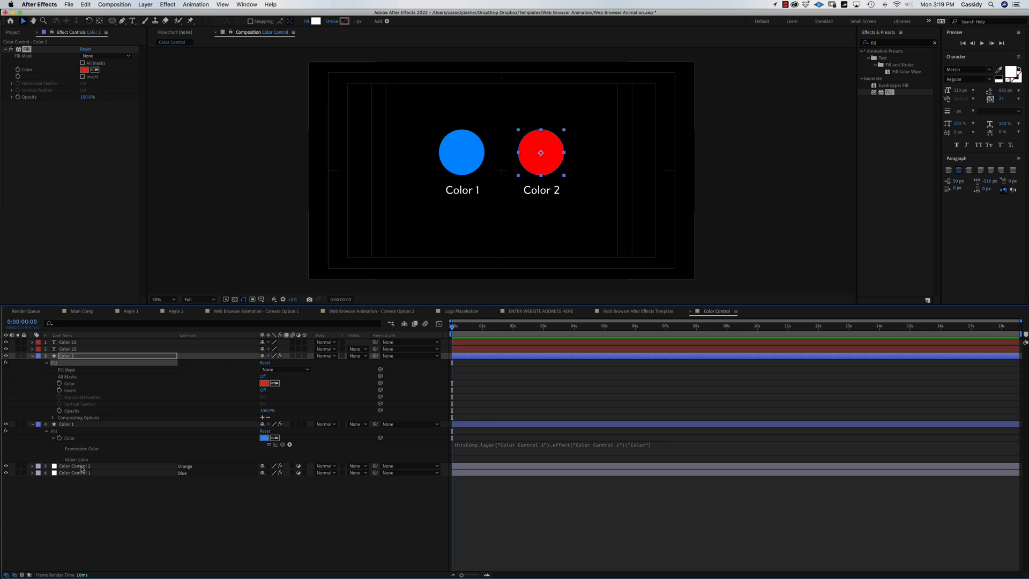
{"action": "left_click", "coordinate": [80, 466]}
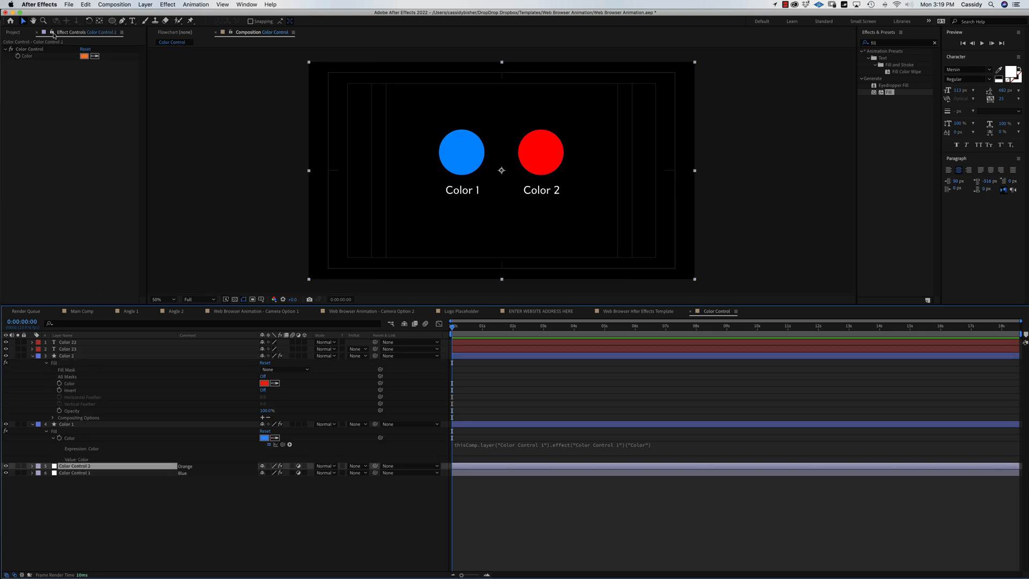
{"action": "left_click", "coordinate": [53, 35]}
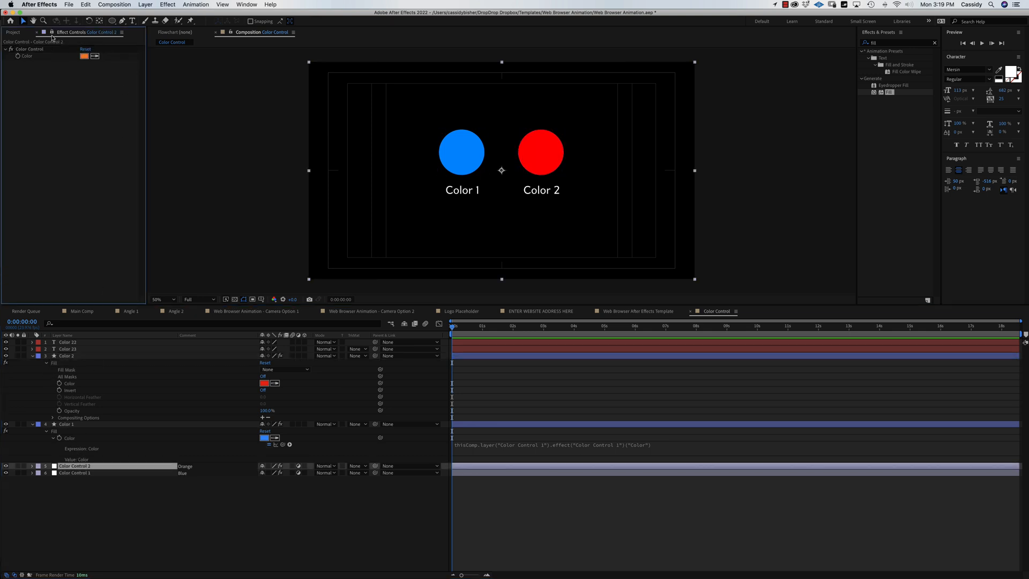
Link the Color 2 circle's Fill color expression to the Color property of the Color Control 2 layer's effect
{"action": "left_click", "coordinate": [74, 356]}
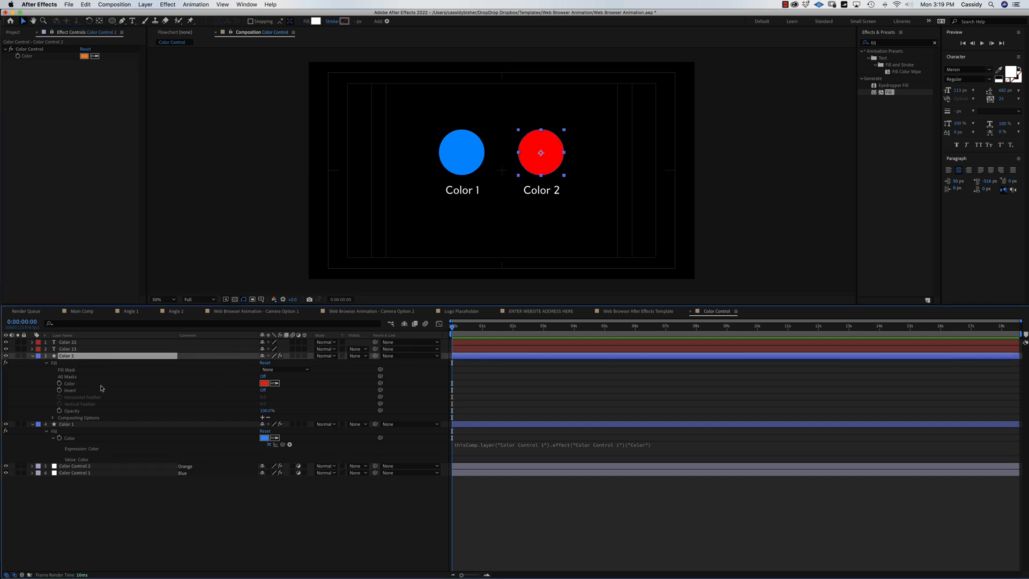
{"action": "left_click", "coordinate": [60, 384], "text": "alt"}
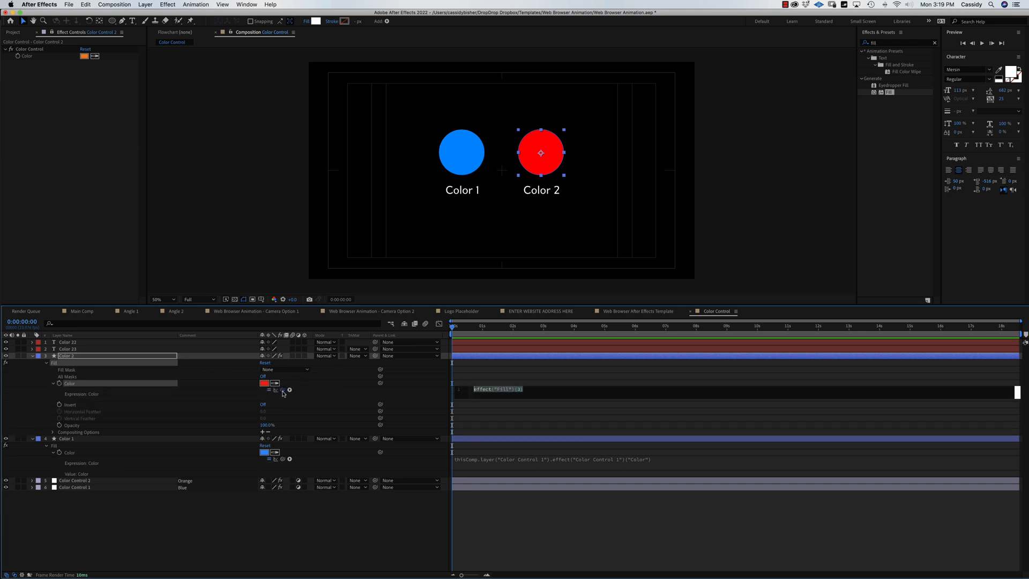
{"action": "left_click_drag", "start_coordinate": [283, 390], "coordinate": [32, 59]}
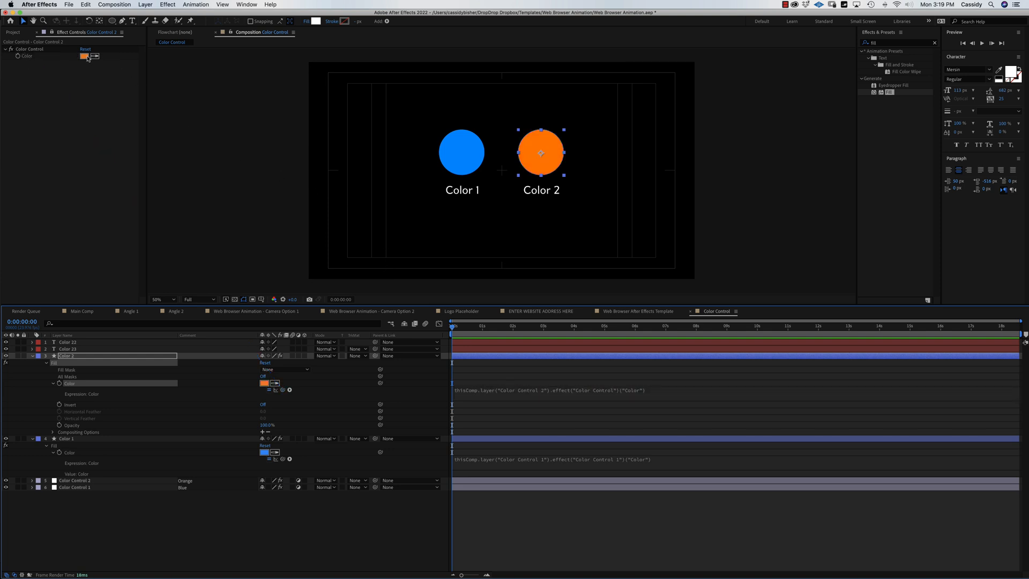
Try a darker orange on the Color Control 2 layer's effect to test the link, and discard the change
{"action": "left_click", "coordinate": [86, 56]}
{"action": "mouse_move", "coordinate": [434, 398]}
{"action": "left_mouse_down"}
{"action": "mouse_move", "coordinate": [420, 356]}
{"action": "mouse_move", "coordinate": [427, 364]}
{"action": "left_mouse_up"}
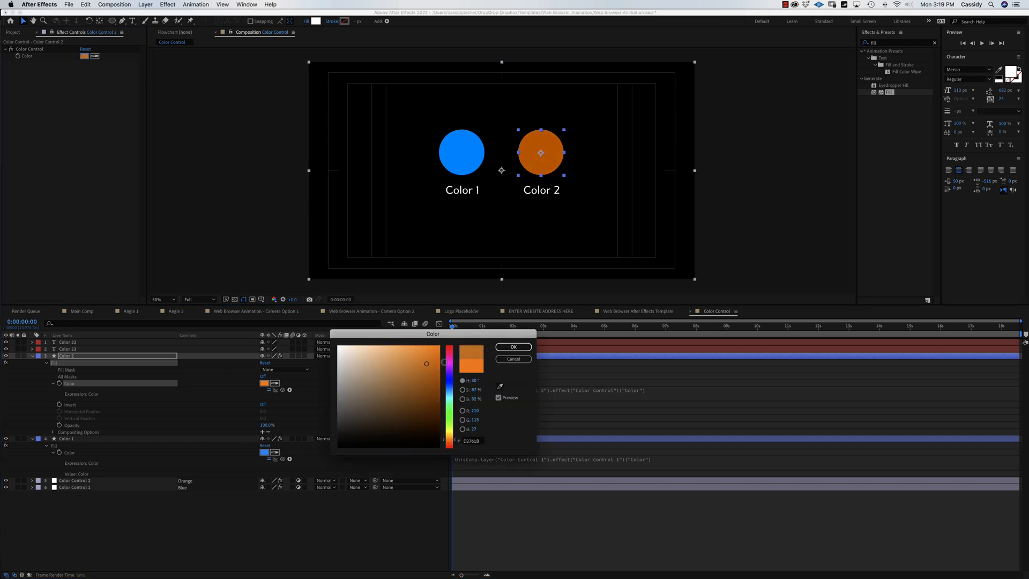
{"action": "left_click", "coordinate": [513, 358]}
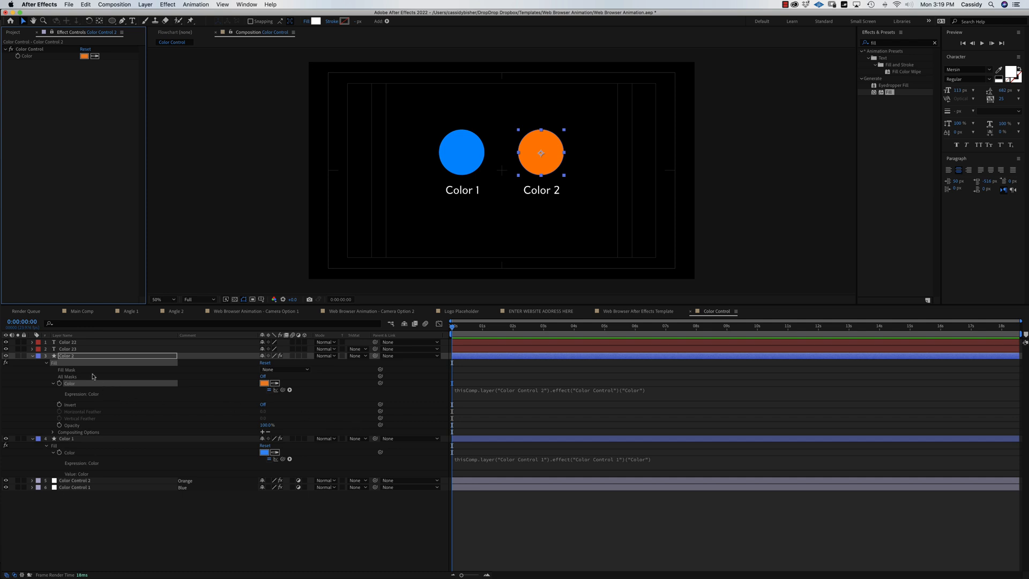
Reduce the expanded Color 2 circle layer to just its Fill color expression
{"action": "key", "text": "e"}
{"action": "key", "text": "e"}
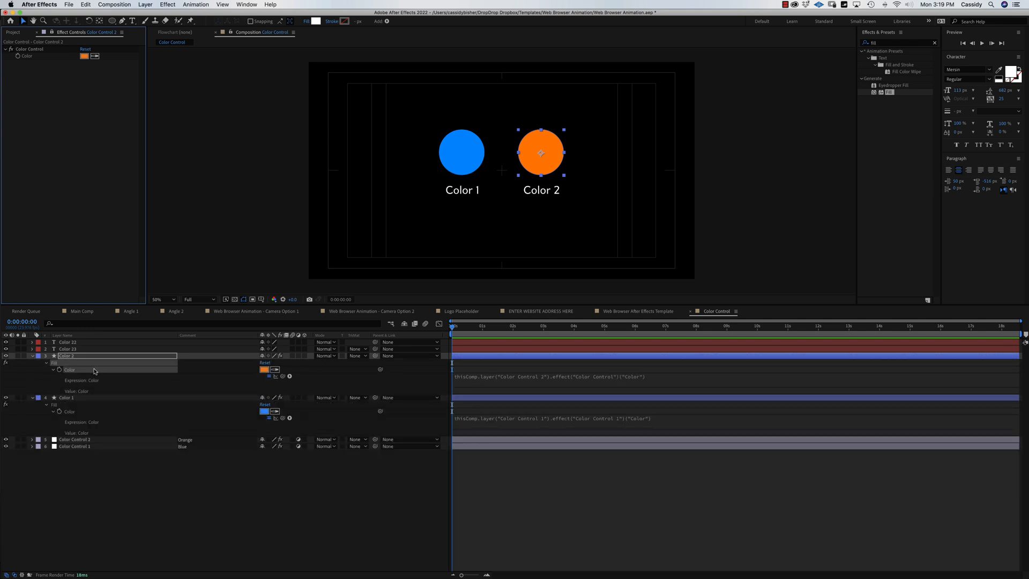
Rename the Color 1 label's text layer to TEXT 1 and the Color 2 label's text layer to TEXT 2
{"action": "left_click", "coordinate": [75, 349]}
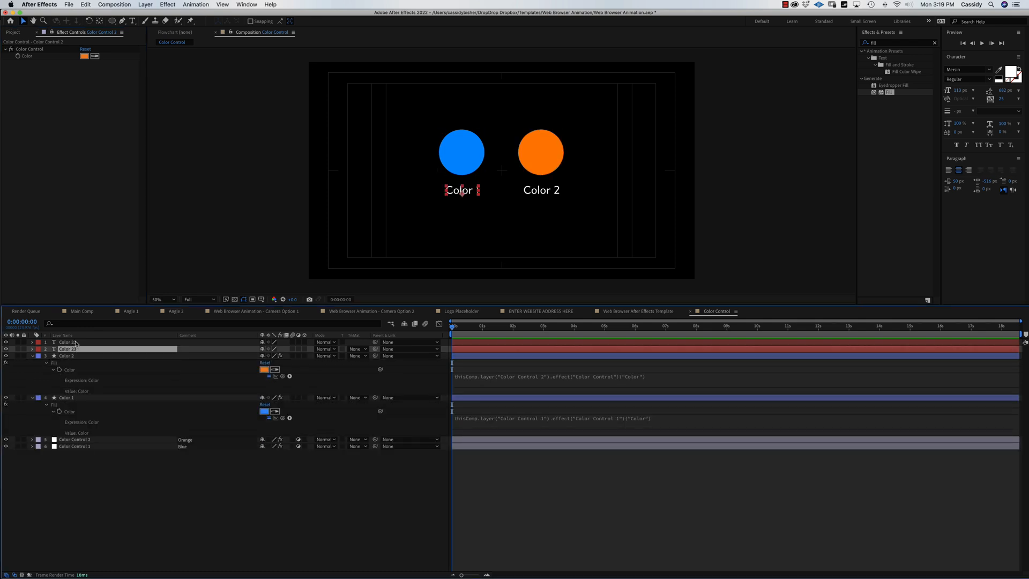
{"action": "left_click", "coordinate": [75, 343]}
{"action": "left_click", "coordinate": [79, 349]}
{"action": "key", "text": "Return"}
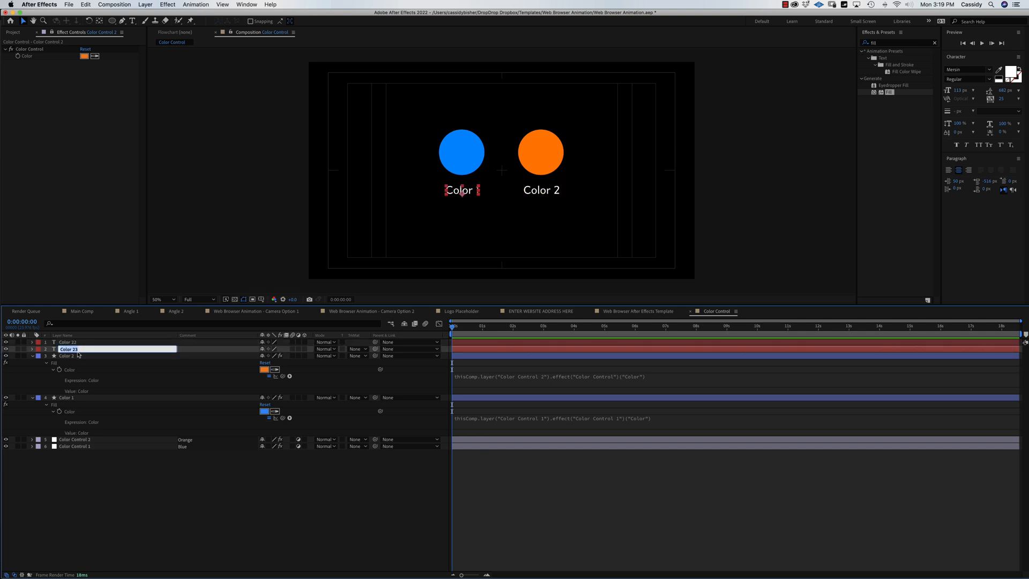
{"action": "type", "text": "TEXT 1"}
{"action": "key", "text": "Return"}
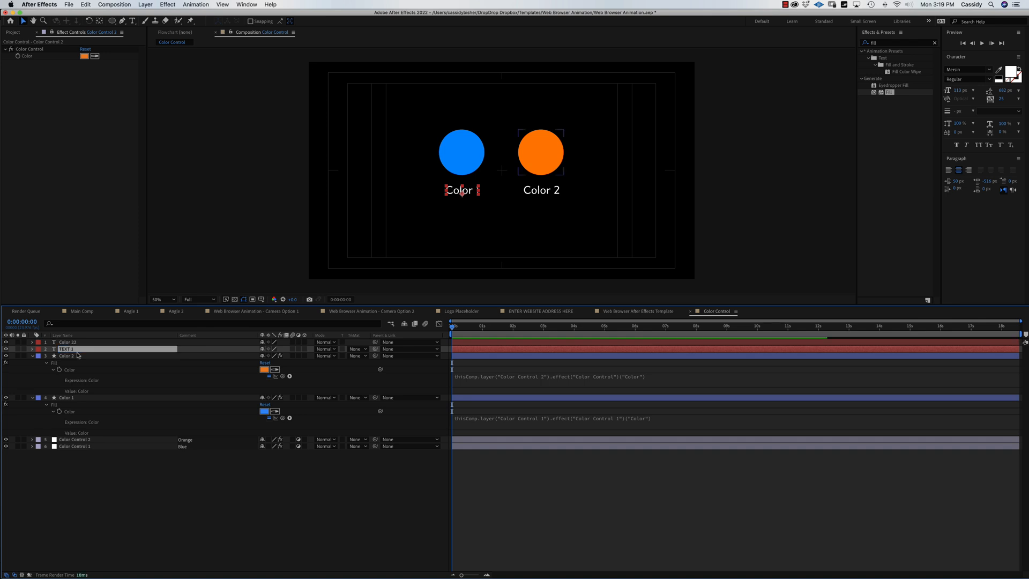
{"action": "left_click", "coordinate": [75, 343]}
{"action": "key", "text": "Return"}
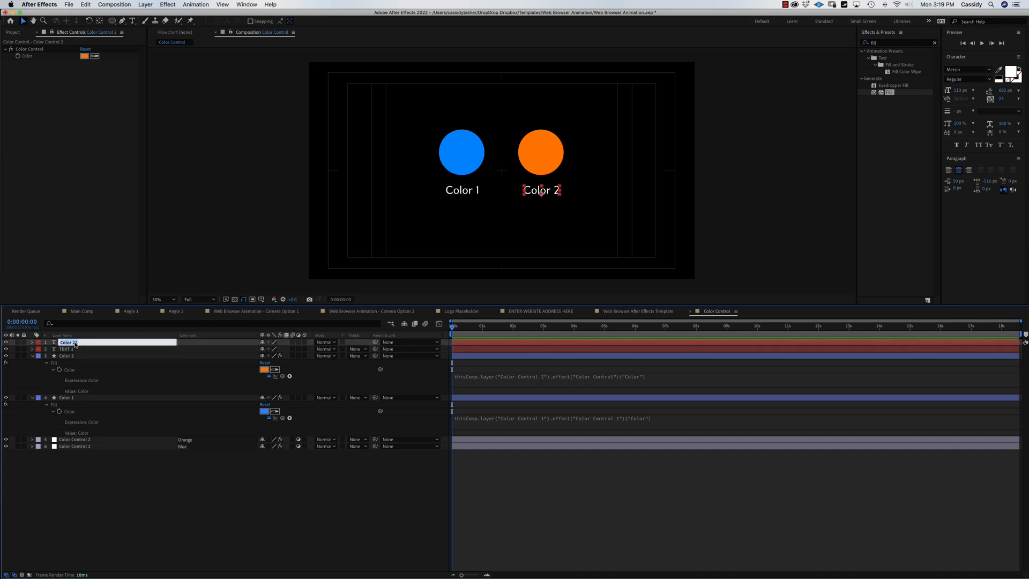
{"action": "type", "text": "TEXT"}
{"action": "key", "text": "Return"}
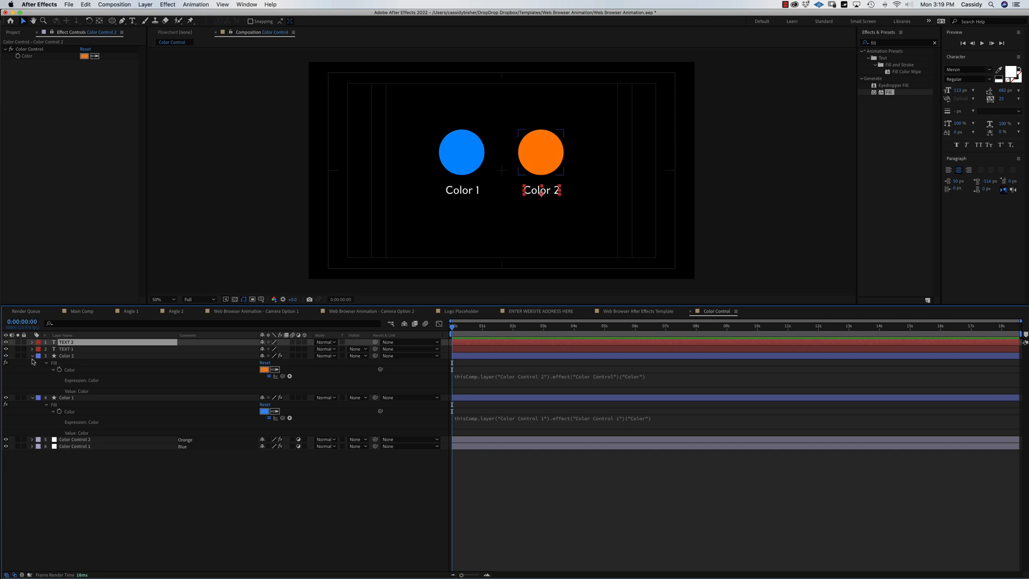
Collapse the expanded properties of the Color 2 and Color 1 circle layers
{"action": "left_click", "coordinate": [32, 356]}
{"action": "left_click", "coordinate": [32, 363]}
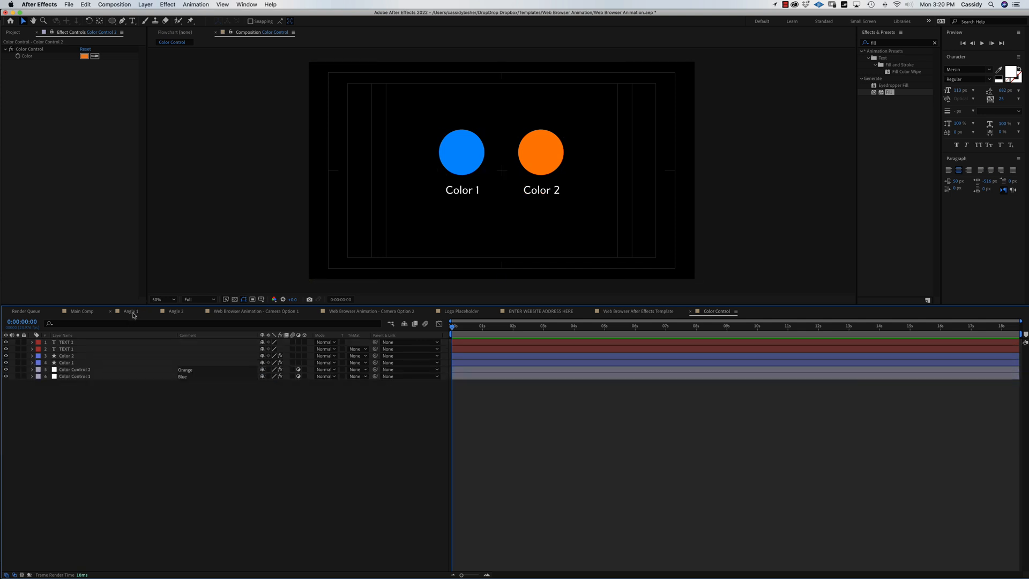
Open the Web Browser Animation - Camera Option 1 composition and preview it from the start
{"action": "left_click", "coordinate": [244, 311]}
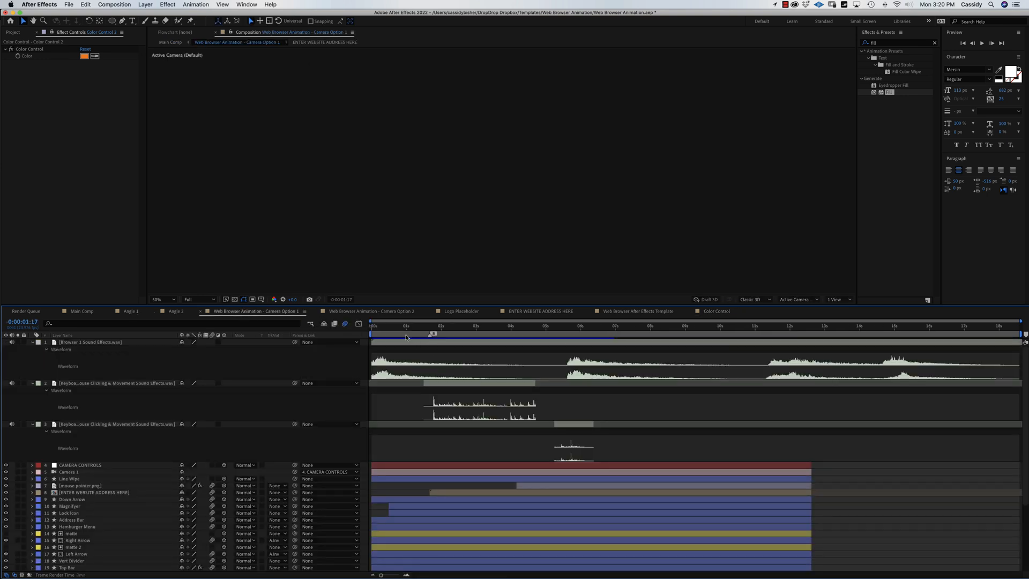
{"action": "left_click", "coordinate": [385, 328]}
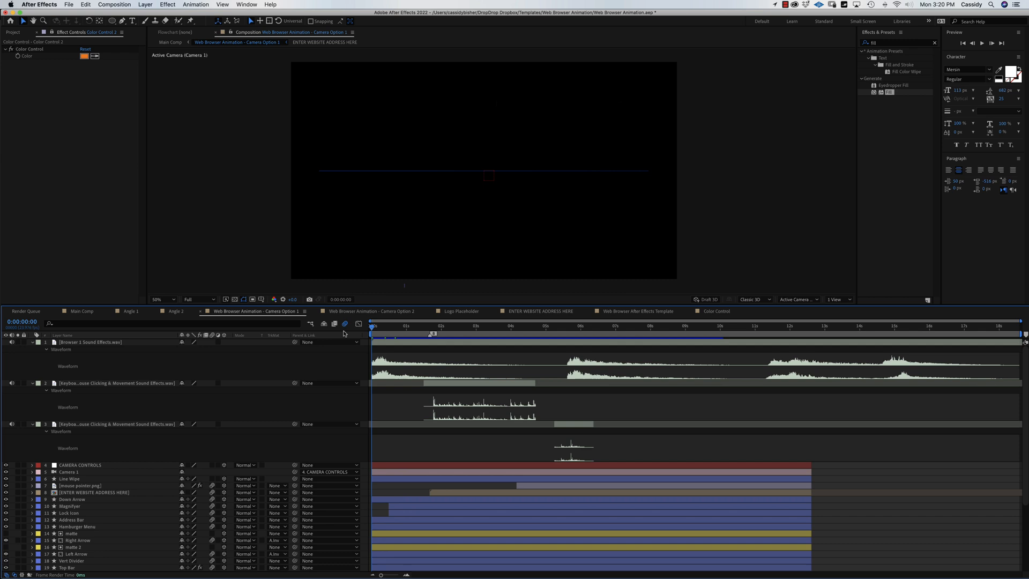
{"action": "key", "text": "space"}
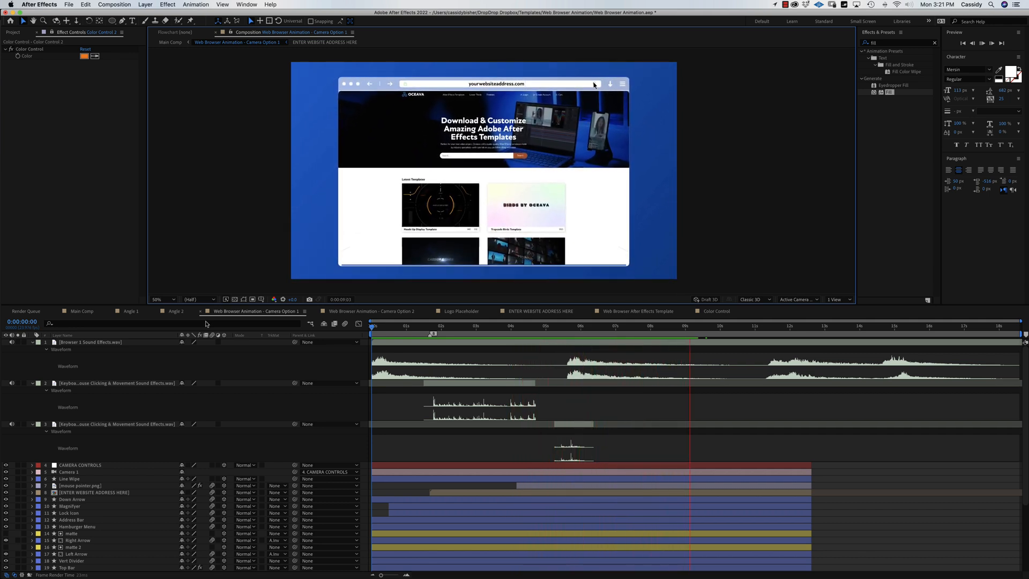
{"action": "key", "text": "space"}
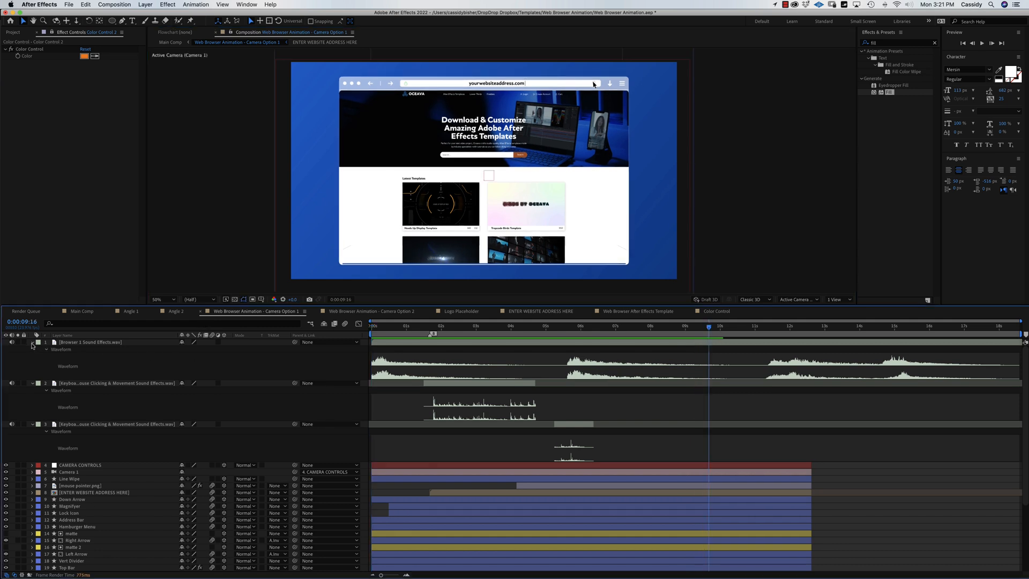
Collapse the waveforms of the three sound effects layers
{"action": "left_click", "coordinate": [32, 342]}
{"action": "left_click", "coordinate": [32, 349]}
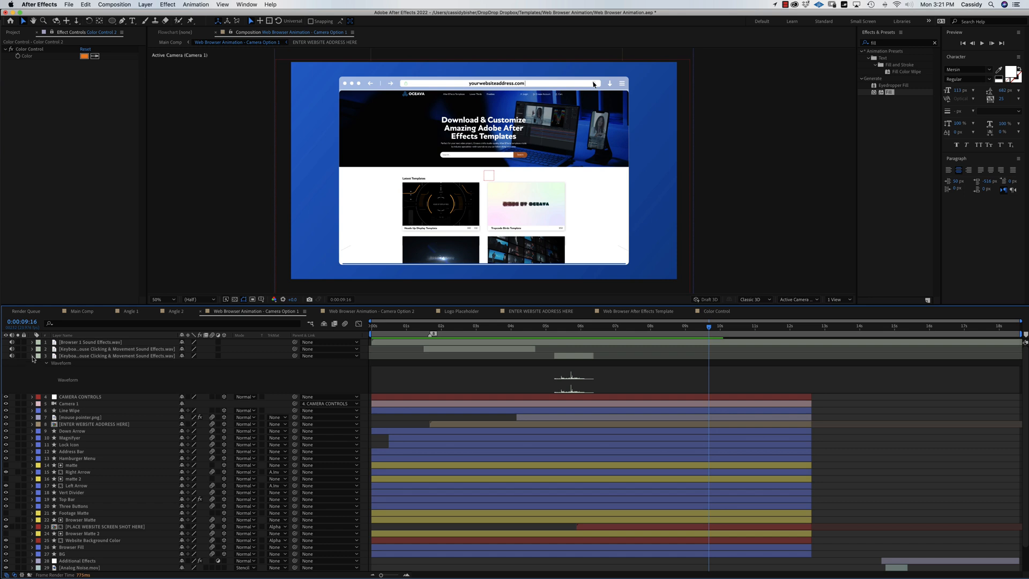
{"action": "left_click", "coordinate": [32, 356]}
{"action": "key", "text": "h"}
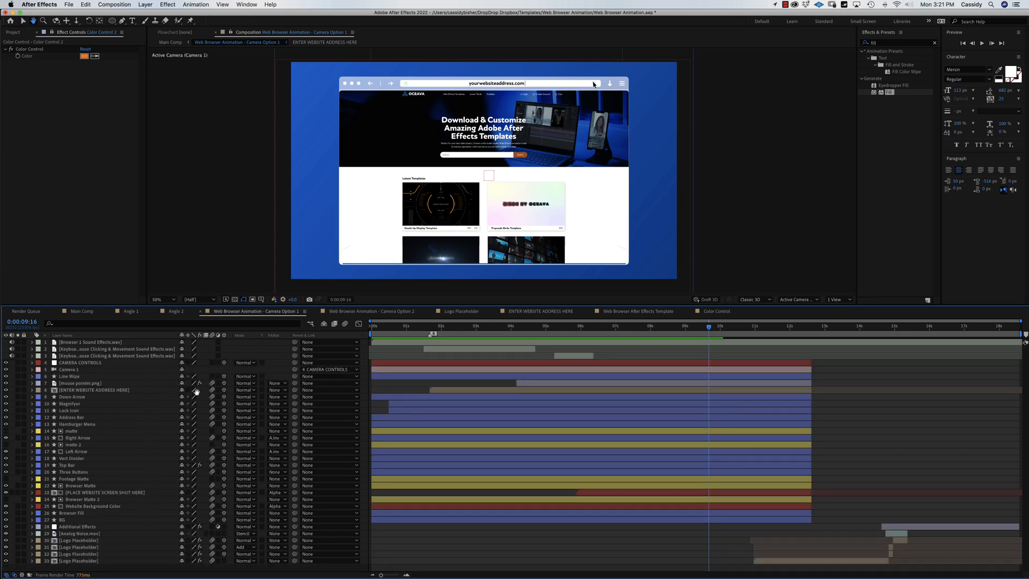
{"action": "key", "text": "v"}
Solo the BG shape layer to inspect the background by itself, and turn solo off again
{"action": "left_click", "coordinate": [67, 519]}
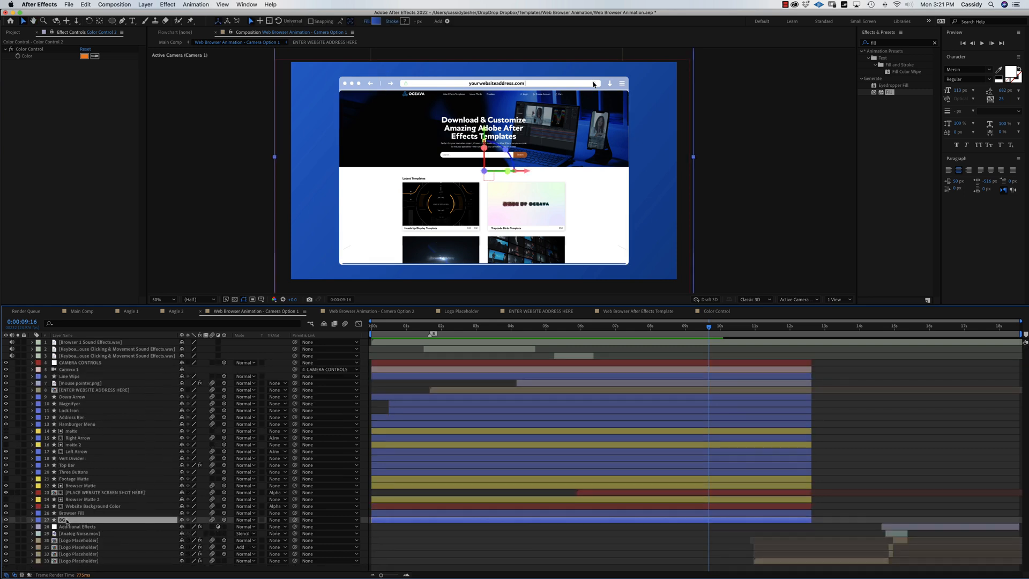
{"action": "left_click", "coordinate": [18, 520]}
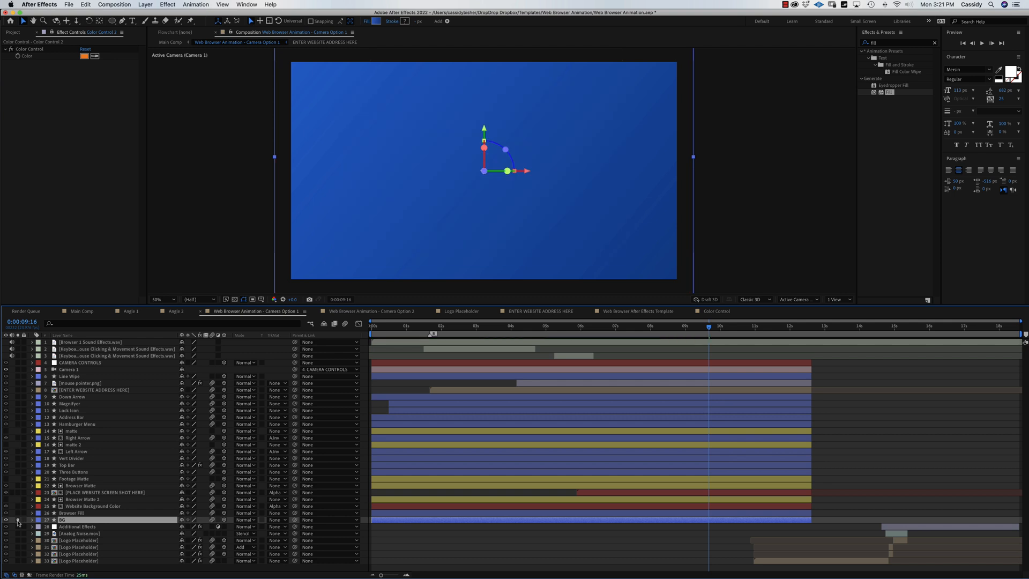
{"action": "left_click", "coordinate": [18, 519]}
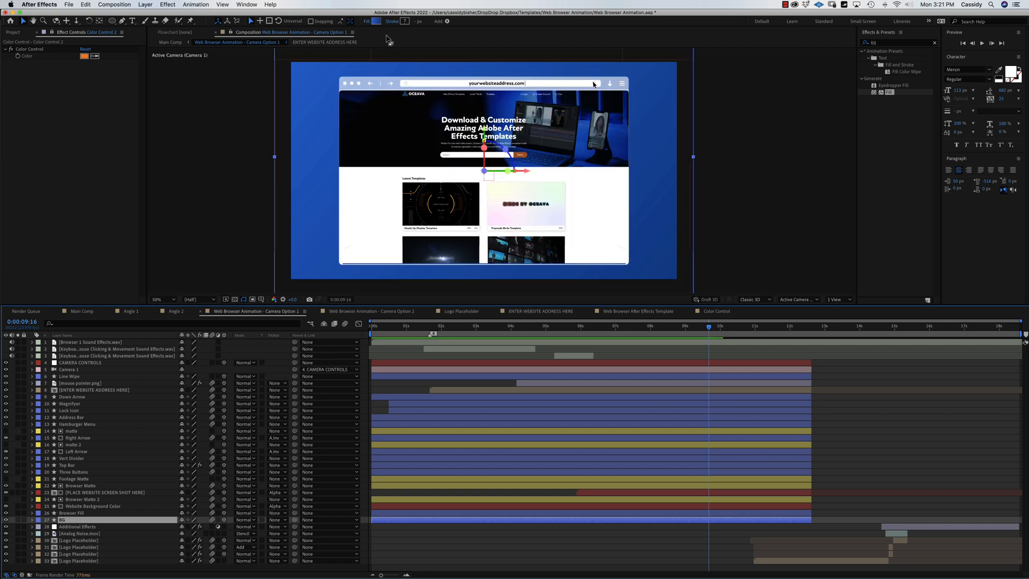
Change the starting color of the BG layer's linear gradient fill from blue to green
{"action": "left_click", "coordinate": [377, 21]}
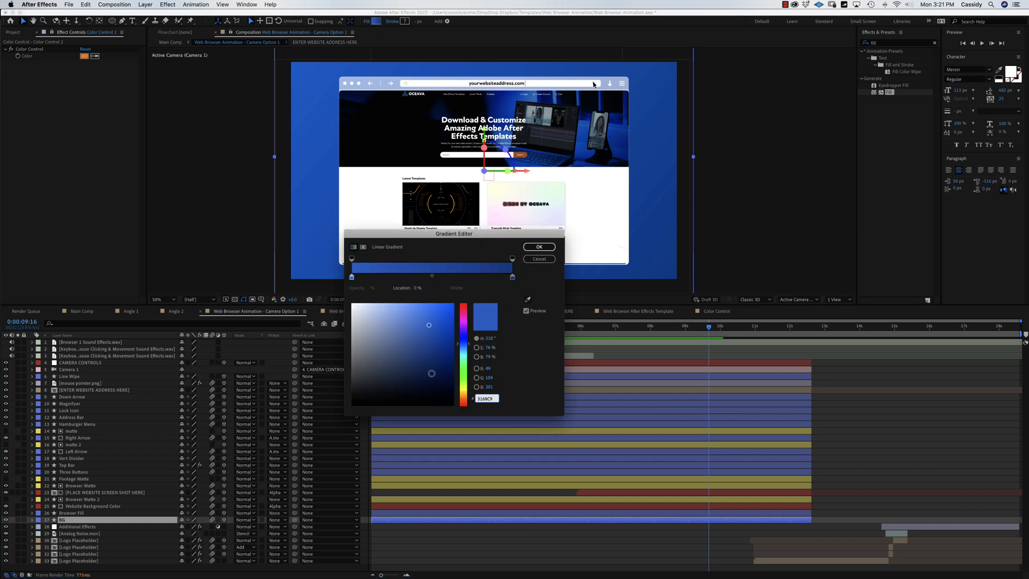
{"action": "left_click", "coordinate": [463, 388]}
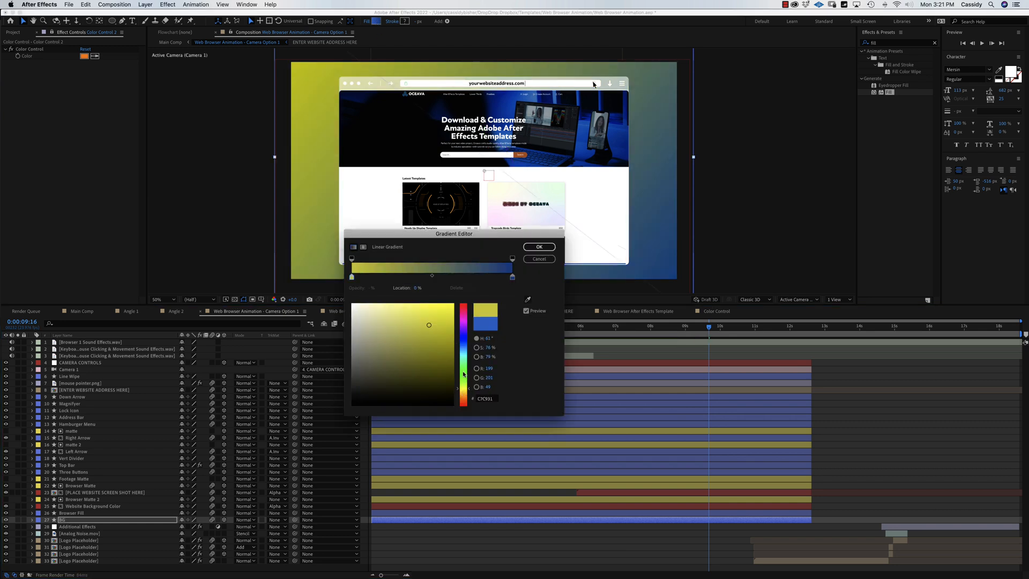
{"action": "left_click", "coordinate": [463, 372]}
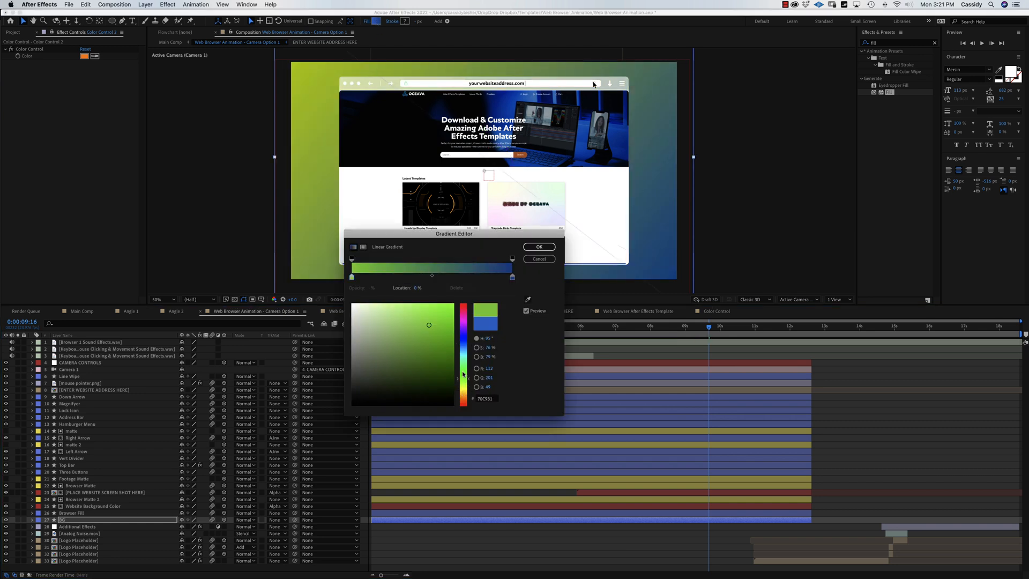
{"action": "left_click", "coordinate": [539, 247]}
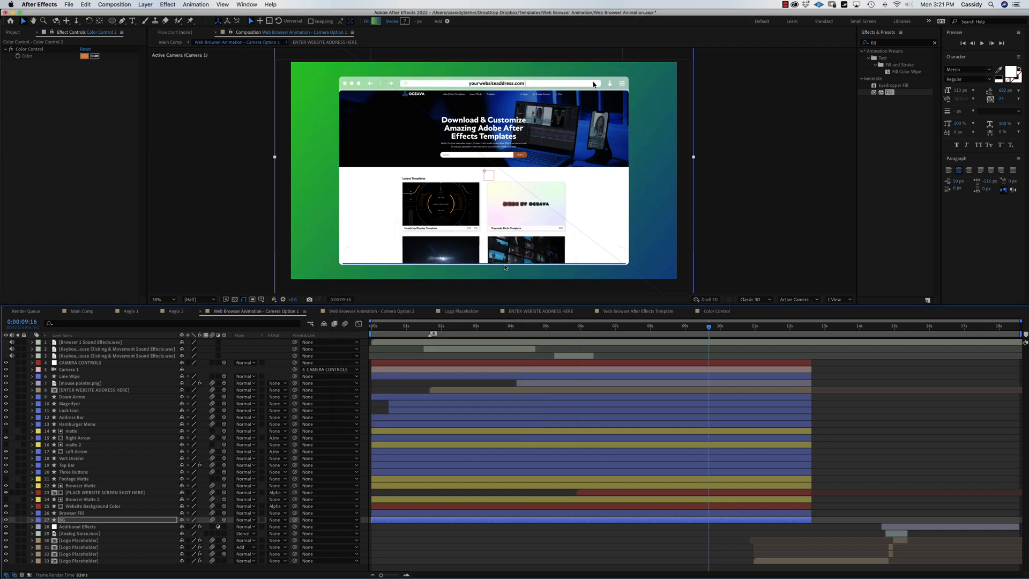
Apply the Fill effect to the BG layer
{"action": "left_click", "coordinate": [62, 520]}
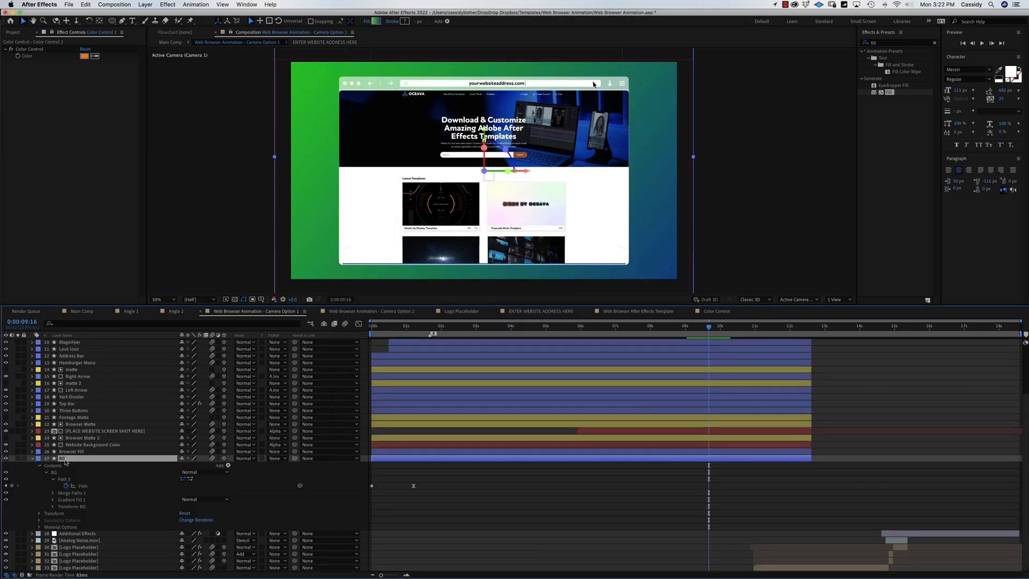
{"action": "double_click", "coordinate": [874, 93]}
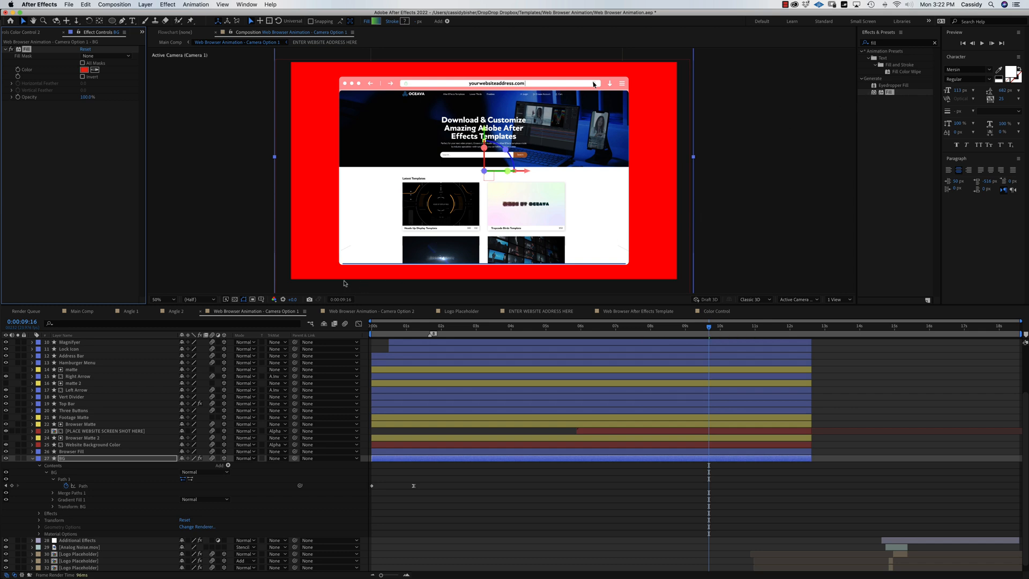
Reorder the open compositions so that Color Control comes first and Web Browser Animation - Camera Option 1 second
{"action": "left_click", "coordinate": [711, 312]}
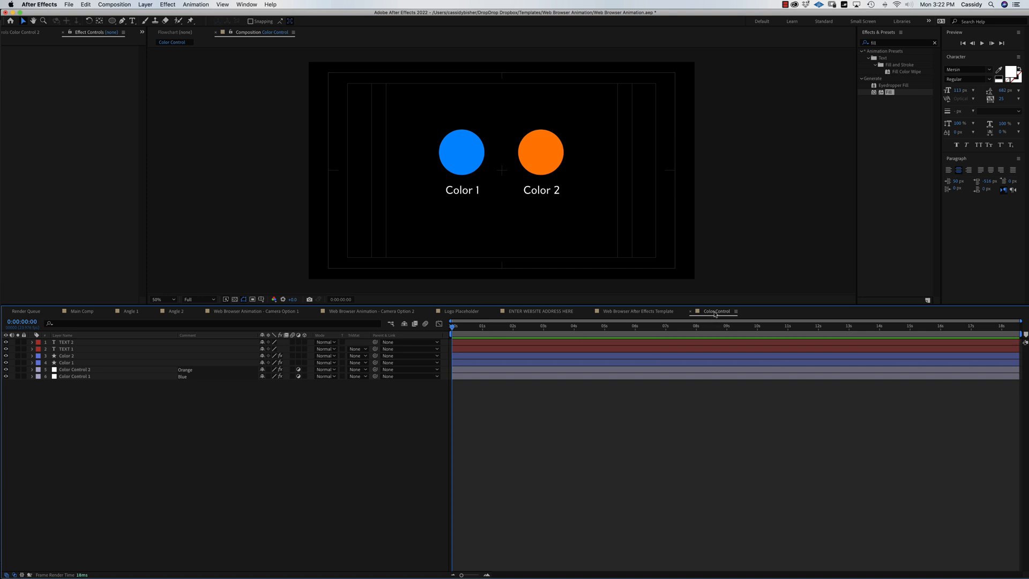
{"action": "left_click_drag", "start_coordinate": [712, 314], "coordinate": [53, 316]}
{"action": "left_click", "coordinate": [63, 312]}
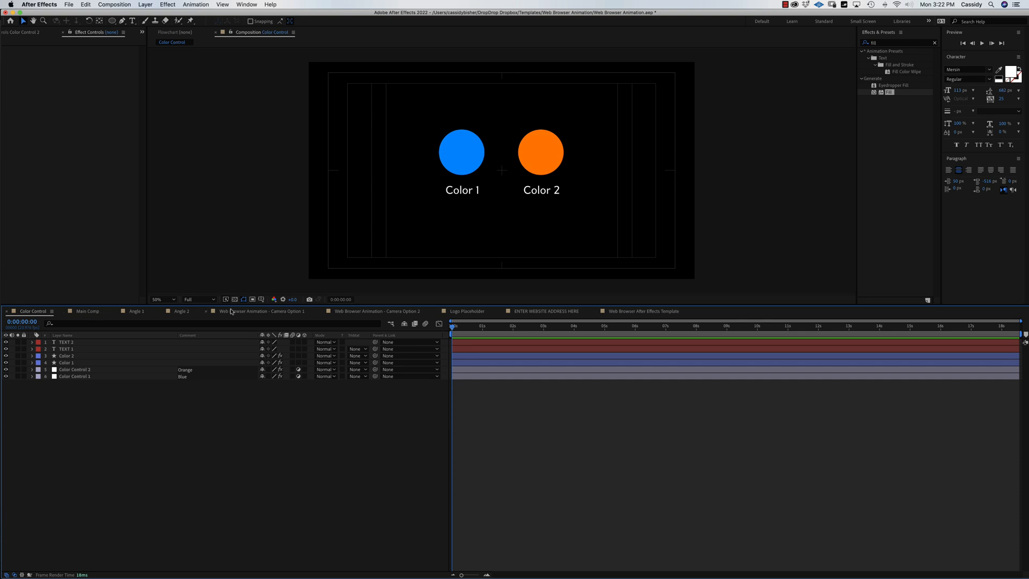
{"action": "left_click", "coordinate": [116, 311]}
{"action": "left_click_drag", "start_coordinate": [251, 314], "coordinate": [94, 318]}
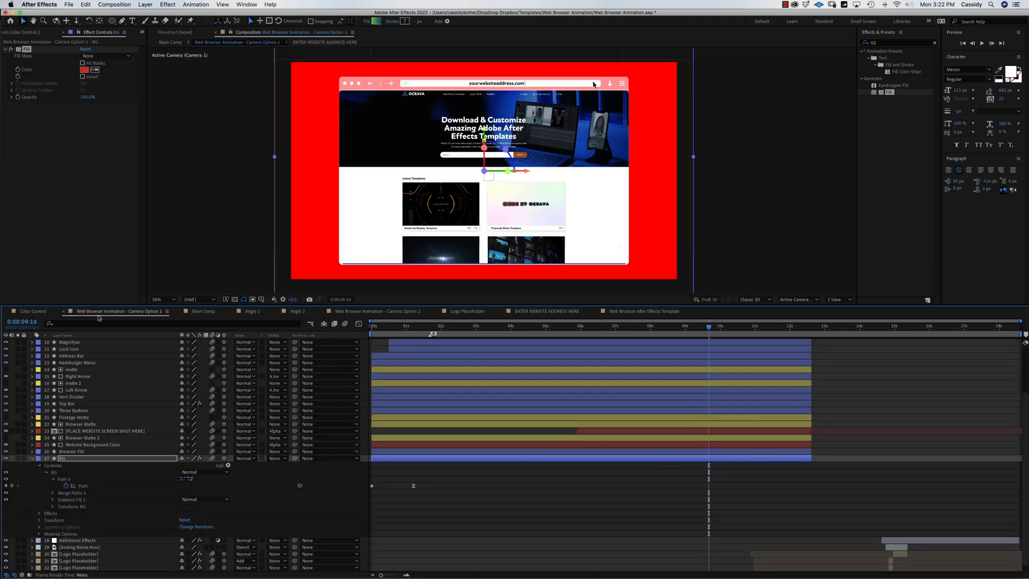
In the Color Control composition, show the Color Control 1 layer's effect controls and lock them in view
{"action": "left_click", "coordinate": [35, 312]}
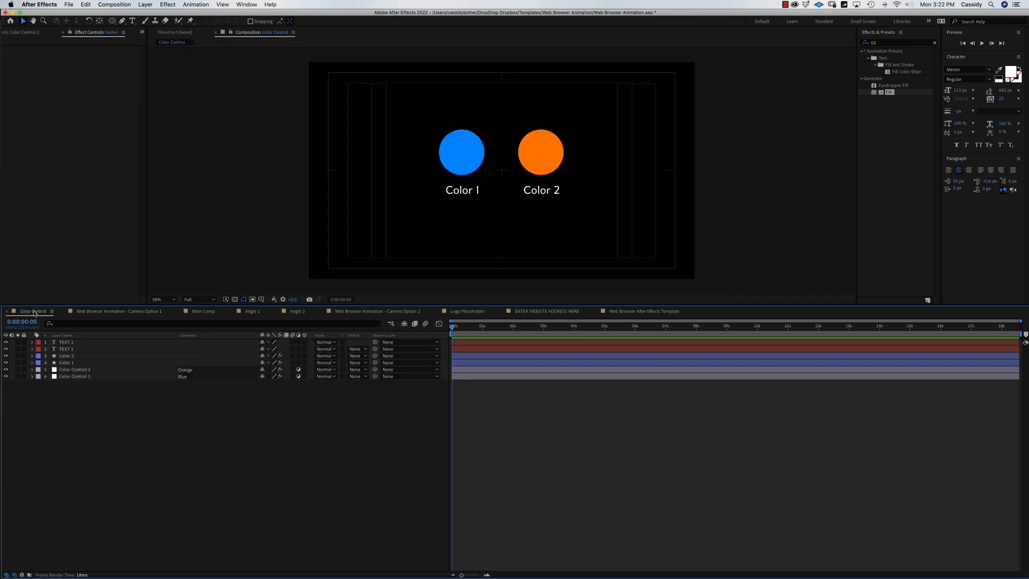
{"action": "left_click", "coordinate": [78, 378]}
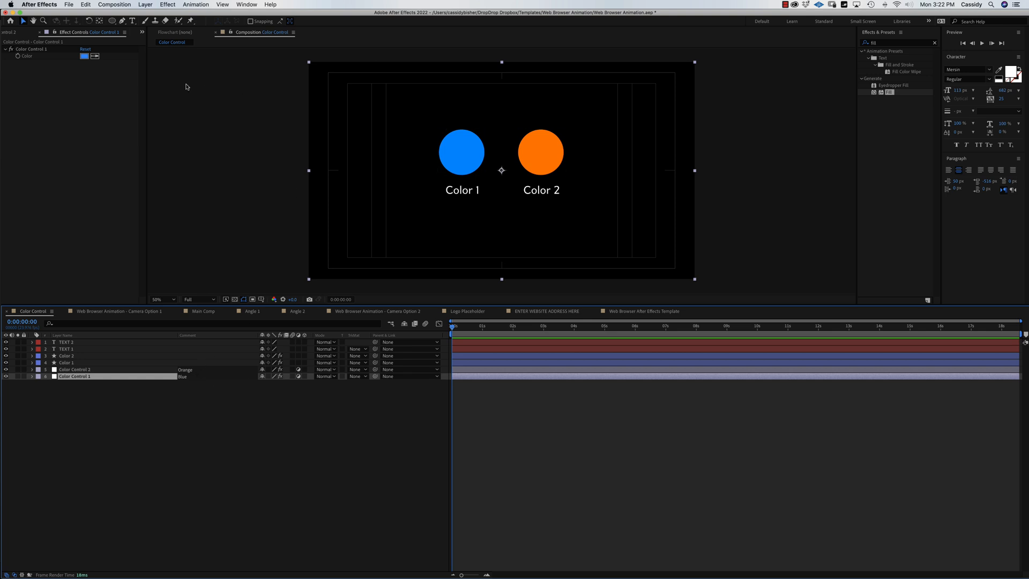
{"action": "left_click", "coordinate": [56, 35]}
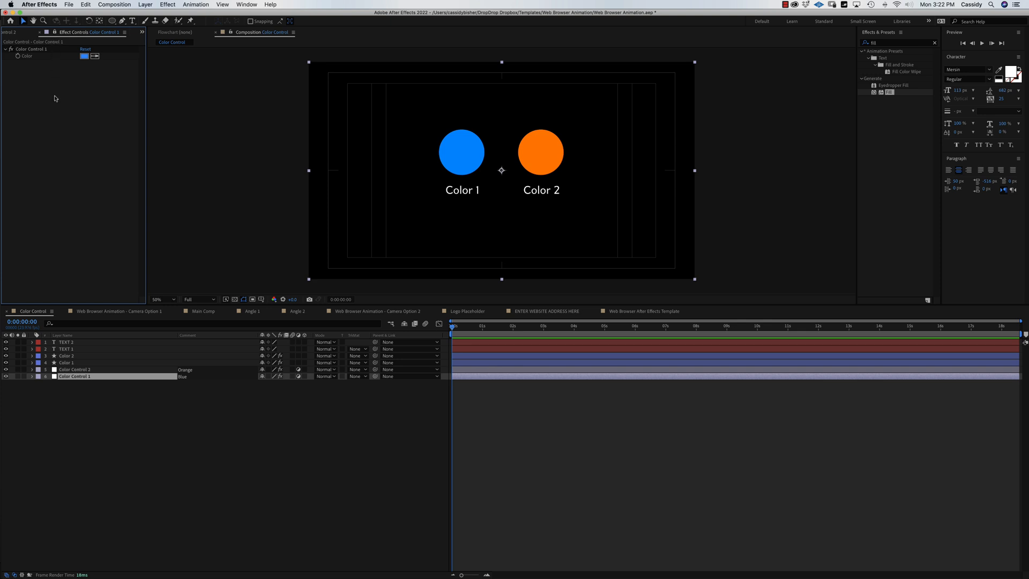
In Camera Option 1, link the BG layer's Fill color to the Color Control 1 color with an expression, and scrub the animation to check it
{"action": "left_click", "coordinate": [125, 312]}
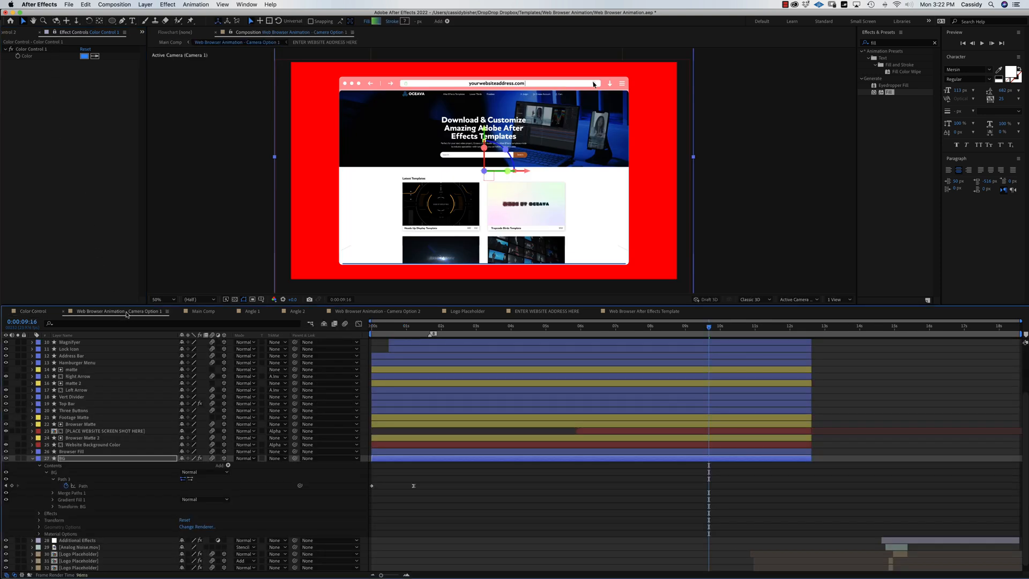
{"action": "left_click", "coordinate": [52, 500]}
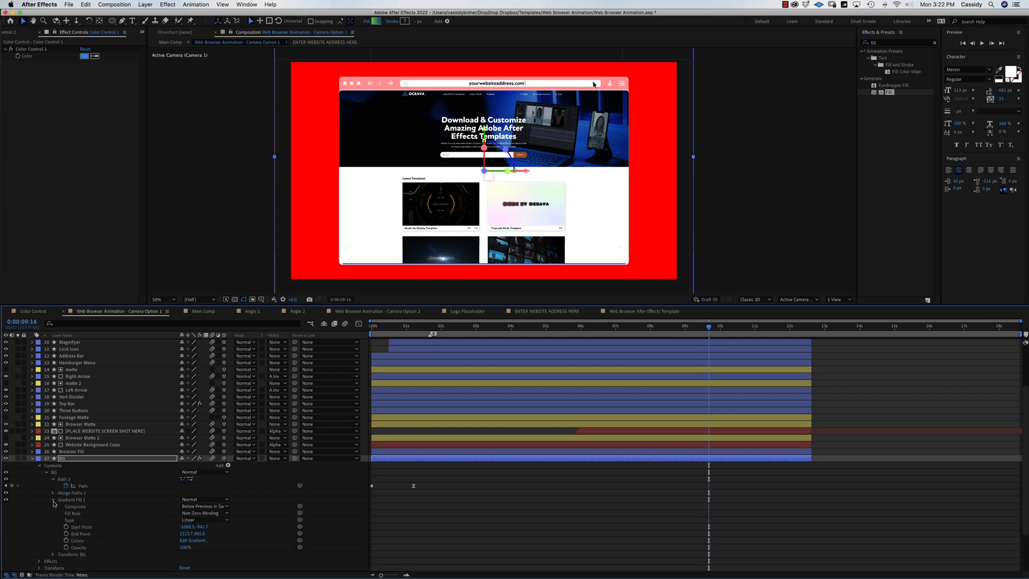
{"action": "left_click", "coordinate": [53, 500]}
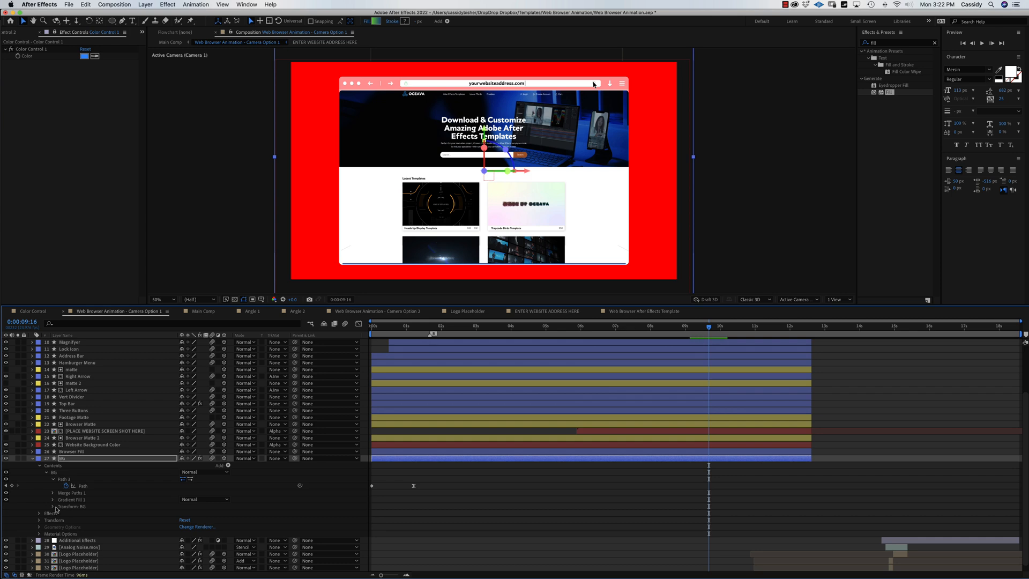
{"action": "key", "text": "e"}
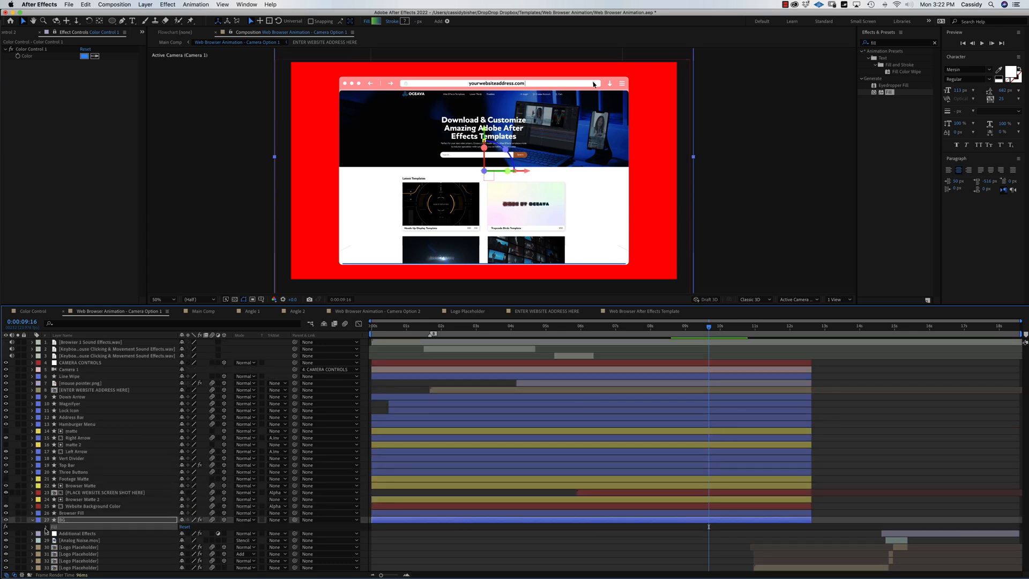
{"action": "left_click", "coordinate": [46, 527]}
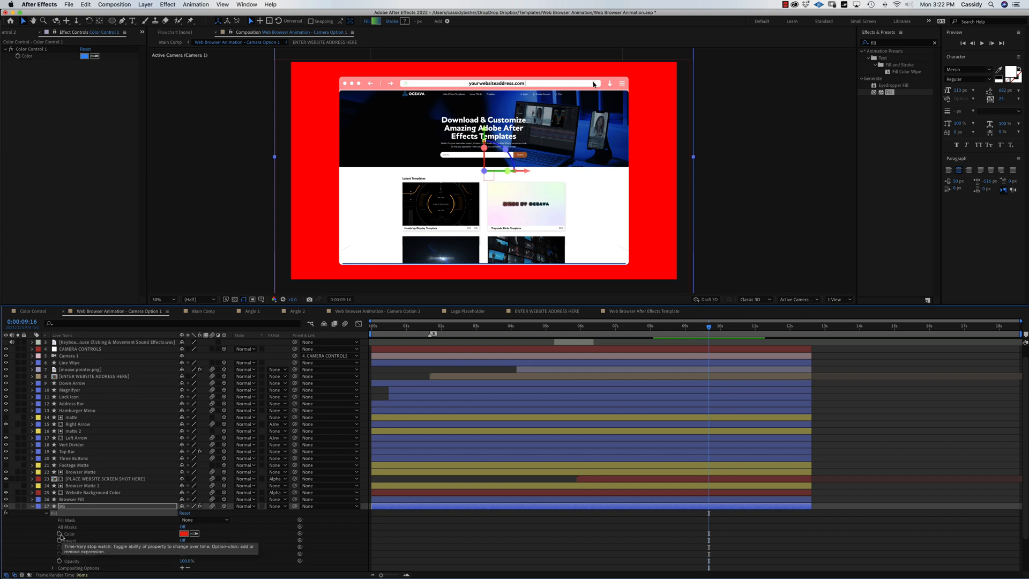
{"action": "left_click", "coordinate": [60, 534], "text": "alt"}
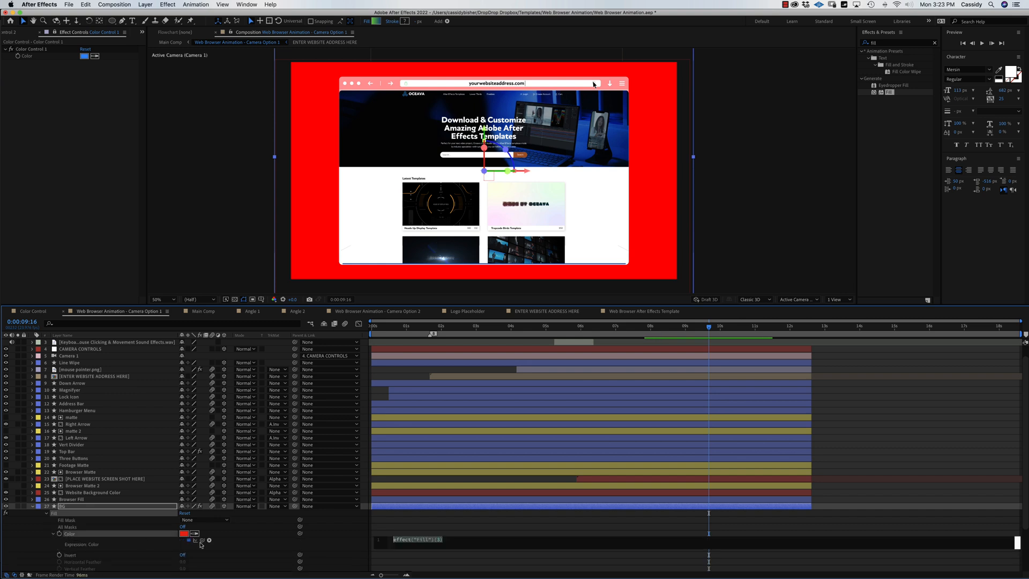
{"action": "left_click_drag", "start_coordinate": [204, 540], "coordinate": [28, 61]}
{"action": "left_click", "coordinate": [28, 62]}
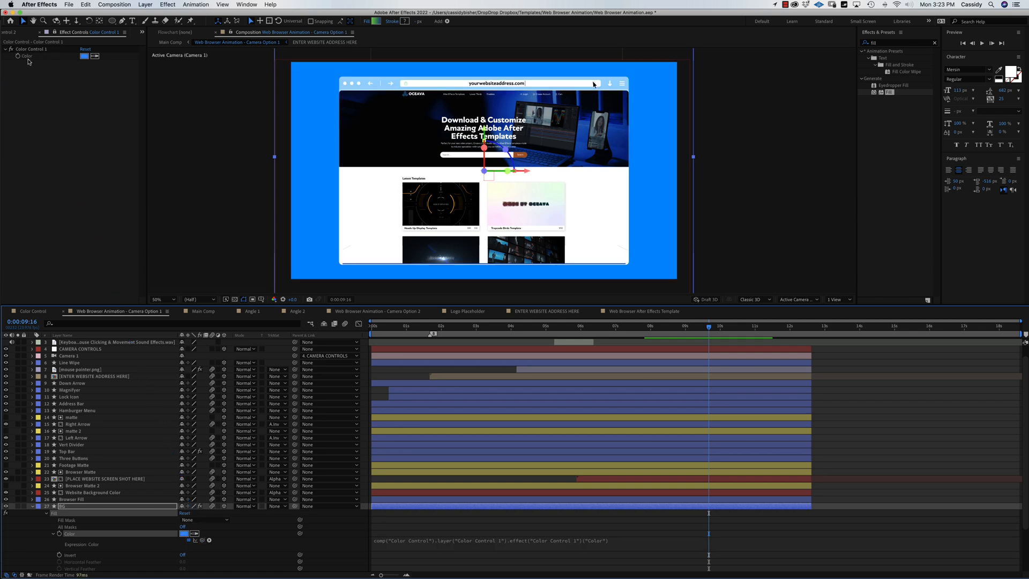
{"action": "left_click", "coordinate": [537, 326]}
{"action": "left_click_drag", "start_coordinate": [527, 326], "coordinate": [401, 336]}
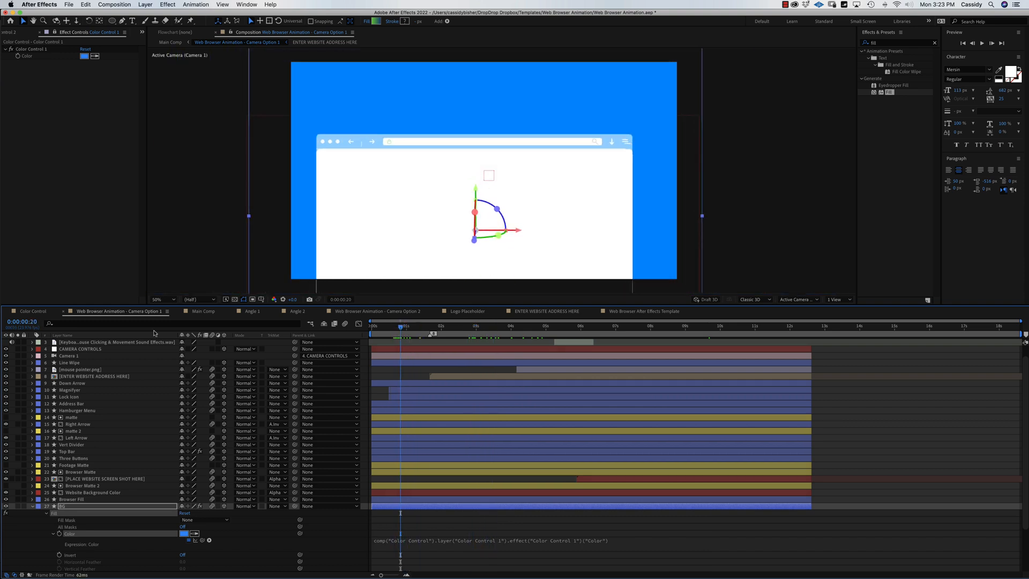
In the Color Control composition, set the Color Control 1 layer's color to the darker blue 1F71B0
{"action": "left_click", "coordinate": [39, 309]}
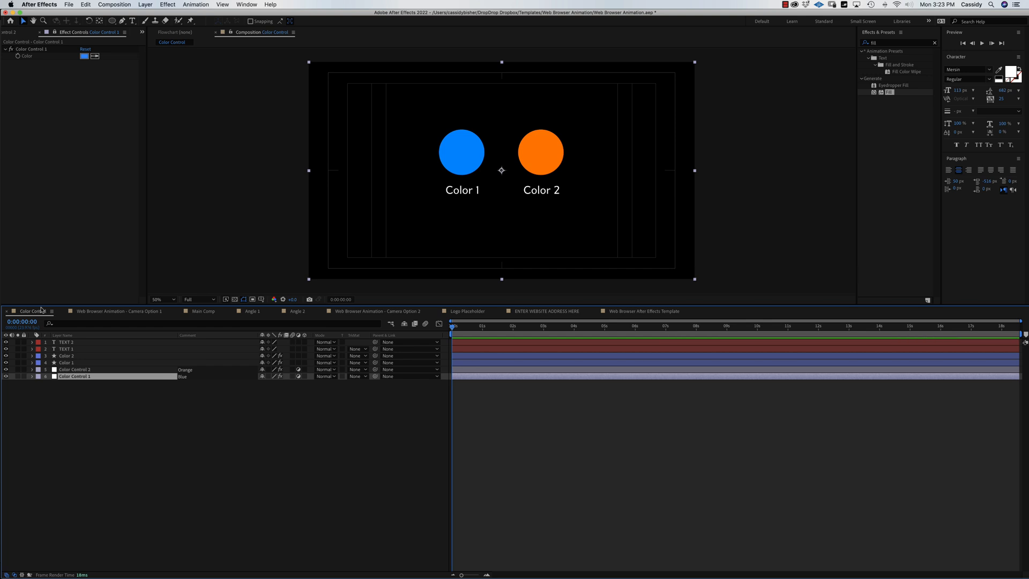
{"action": "left_click", "coordinate": [84, 56]}
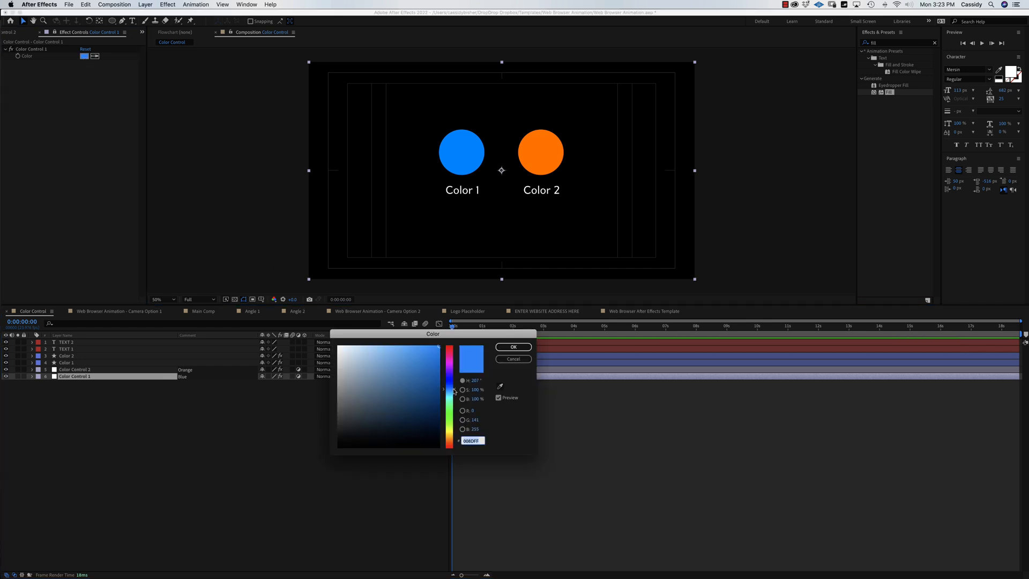
{"action": "left_click", "coordinate": [454, 393]}
{"action": "left_click", "coordinate": [454, 392]}
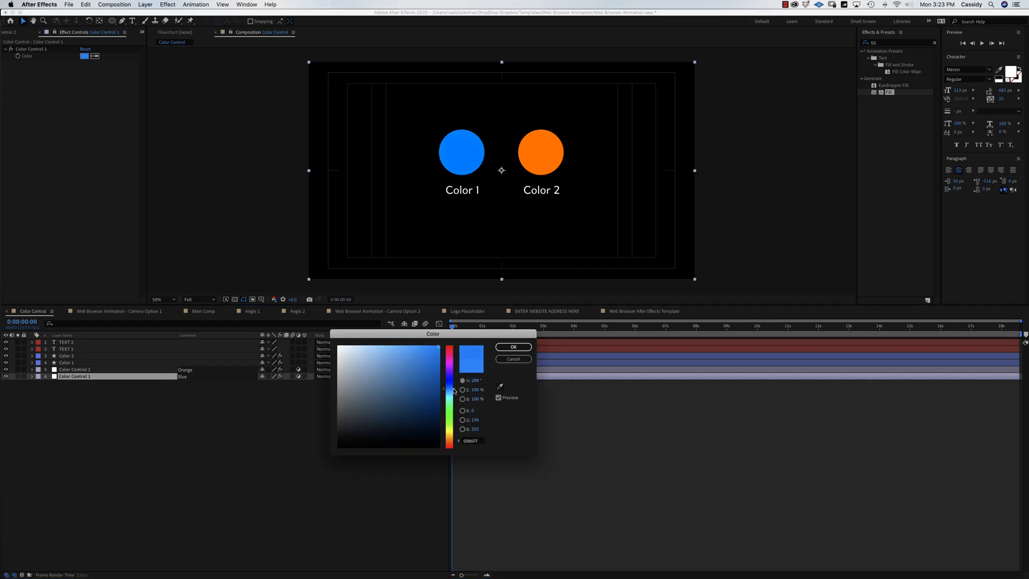
{"action": "left_click", "coordinate": [454, 392]}
{"action": "left_click", "coordinate": [425, 370]}
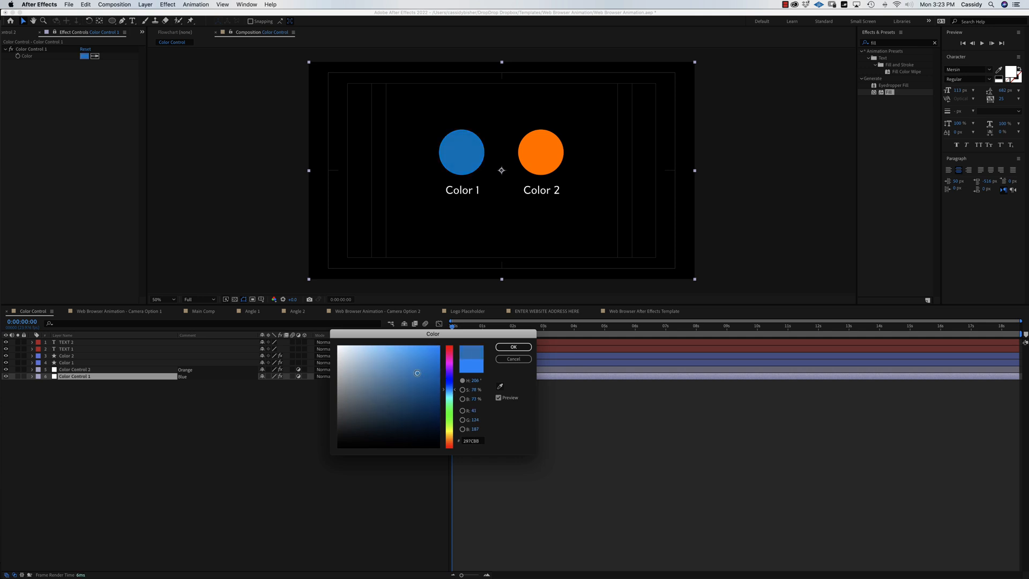
{"action": "left_click_drag", "start_coordinate": [418, 373], "coordinate": [421, 379]}
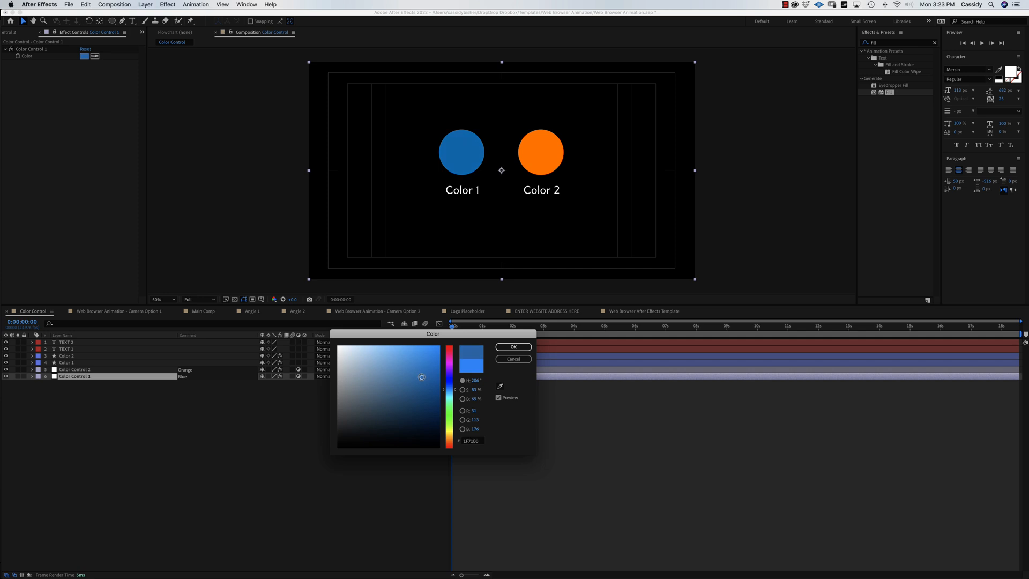
{"action": "left_click", "coordinate": [512, 347]}
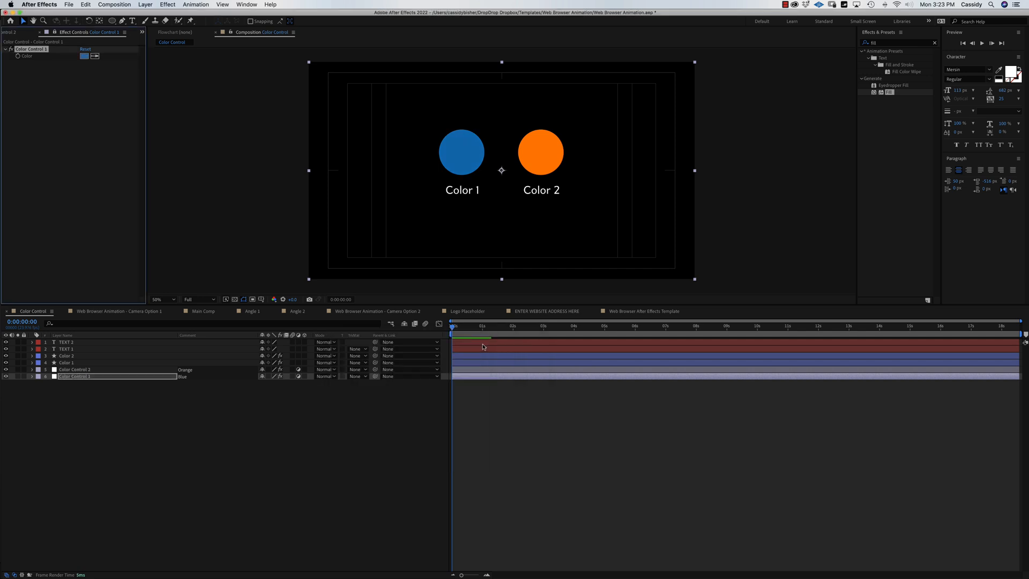
In Camera Option 1, scrub to the address being typed and open the ENTER WEBSITE ADDRESS HERE precomposition
{"action": "left_click", "coordinate": [113, 311]}
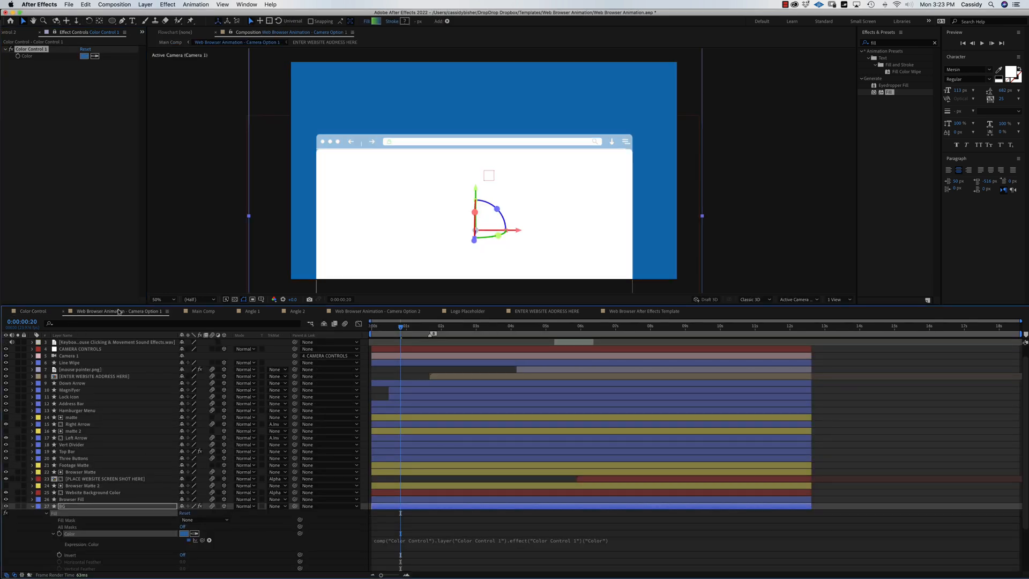
{"action": "left_click_drag", "start_coordinate": [401, 328], "coordinate": [453, 331]}
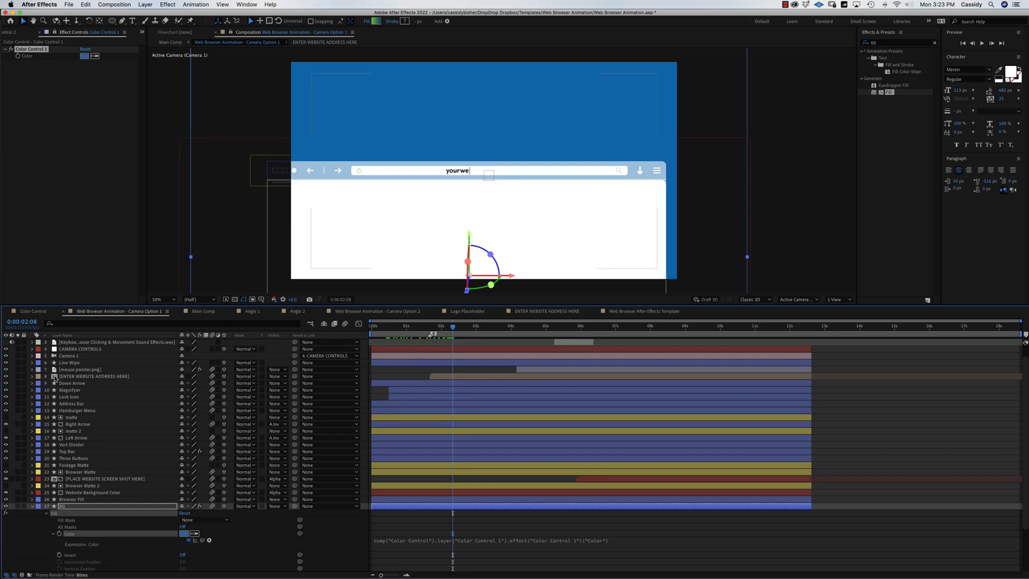
{"action": "left_click", "coordinate": [54, 377]}
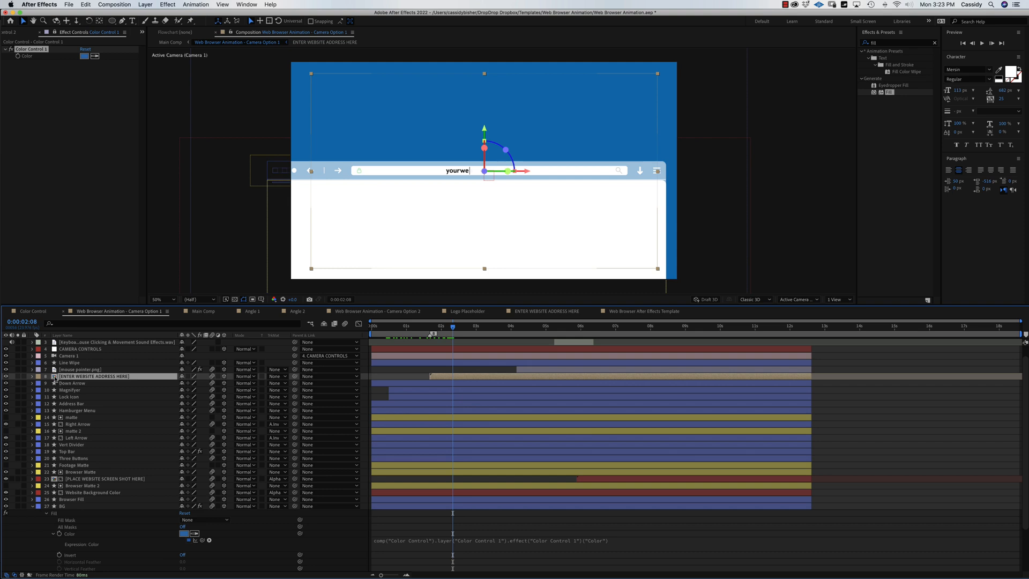
{"action": "double_click", "coordinate": [54, 378]}
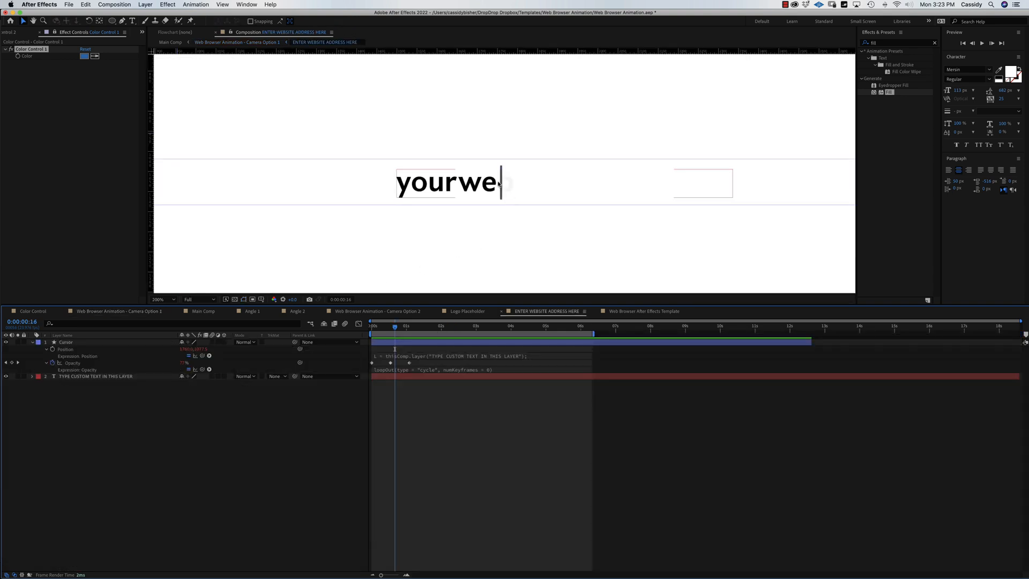
Expand the Cursor layer's Shape 1 contents to reveal the Stroke 1 color property
{"action": "left_click", "coordinate": [71, 343]}
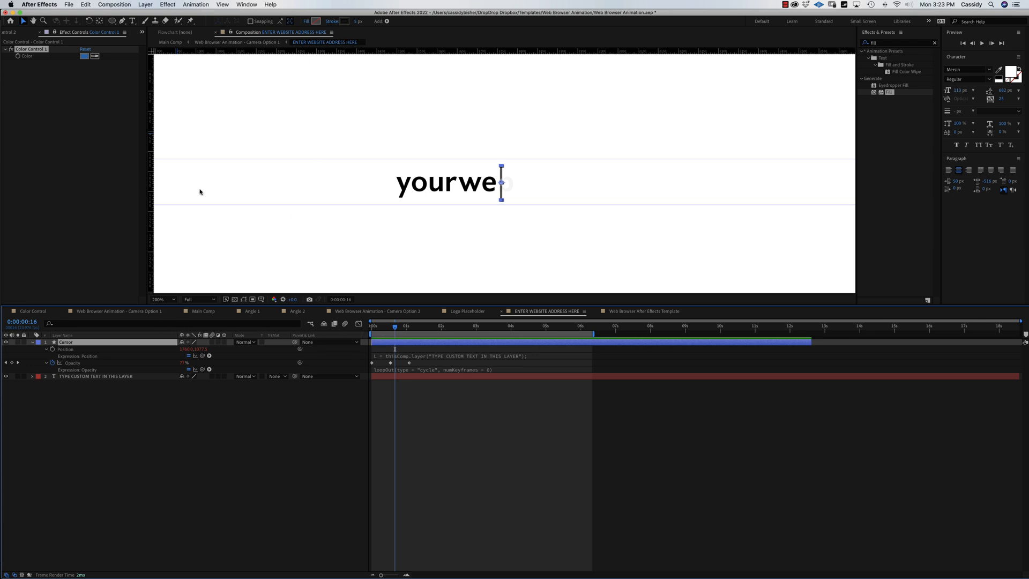
{"action": "left_click", "coordinate": [32, 343]}
{"action": "left_click", "coordinate": [32, 343]}
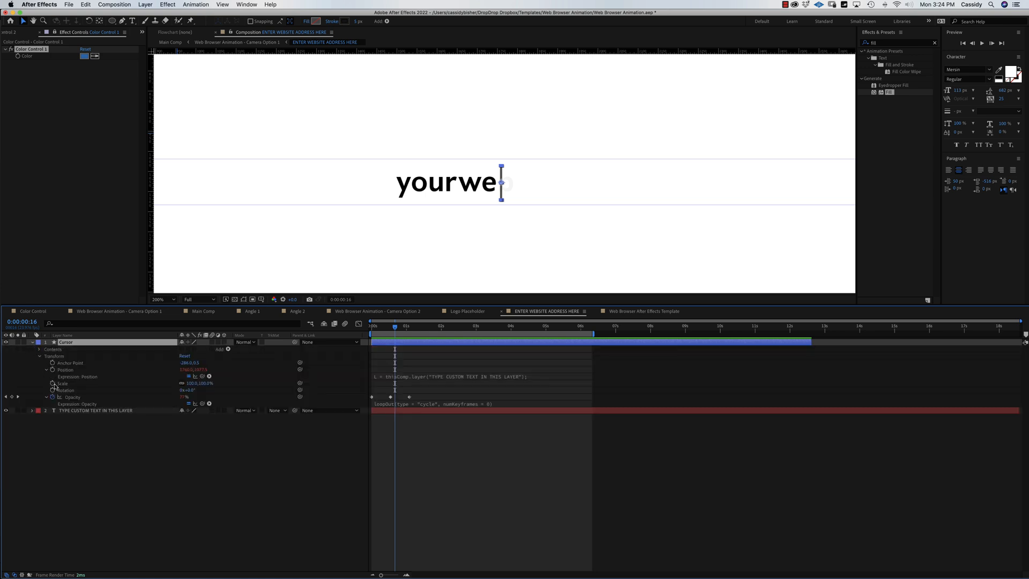
{"action": "left_click", "coordinate": [39, 356]}
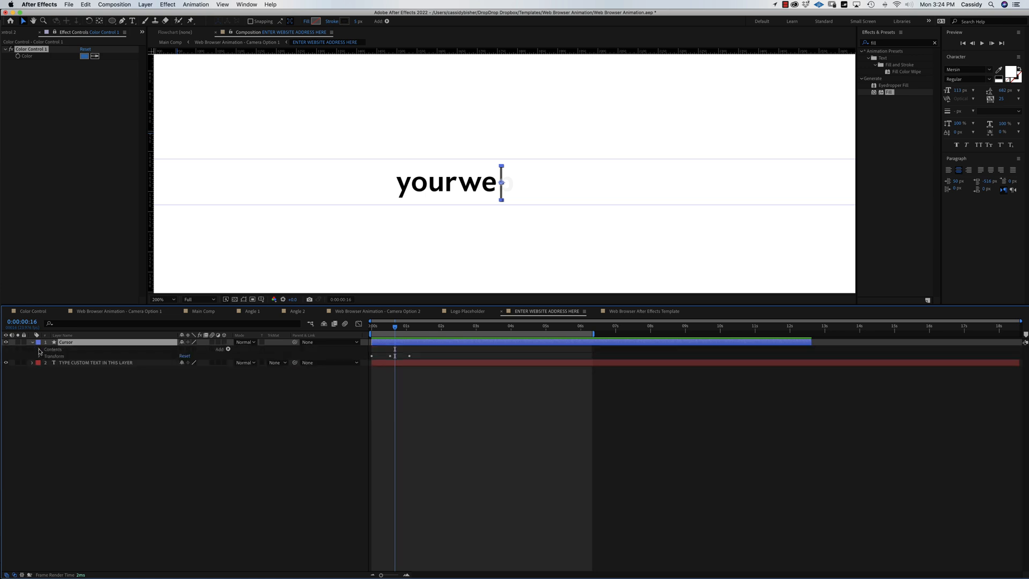
{"action": "left_click", "coordinate": [39, 349]}
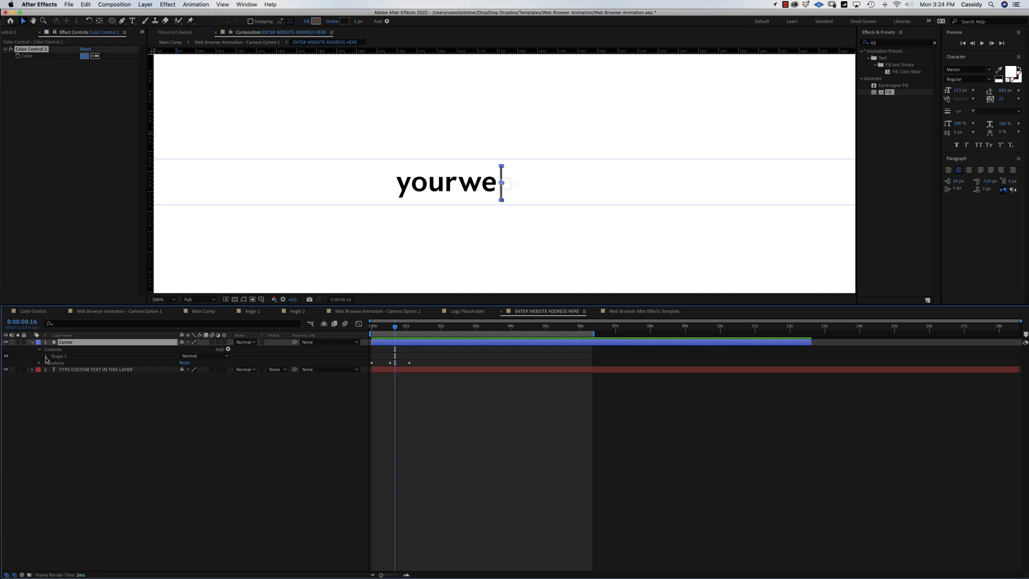
{"action": "left_click", "coordinate": [46, 357]}
{"action": "left_click", "coordinate": [53, 370]}
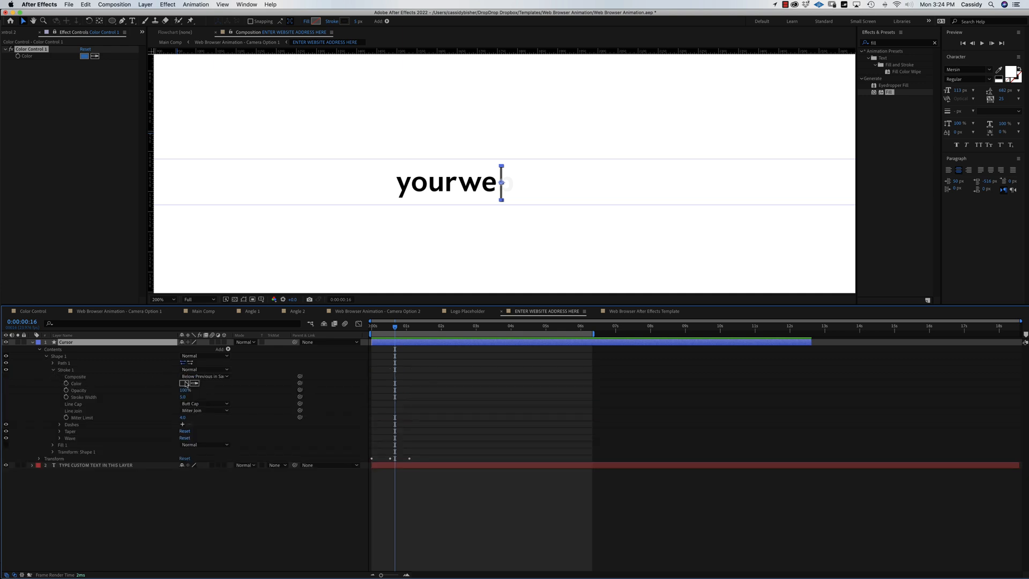
In the Color Control composition, bring the Color Control 2 layer's effect controls into view
{"action": "left_click", "coordinate": [40, 313]}
{"action": "left_click", "coordinate": [76, 370]}
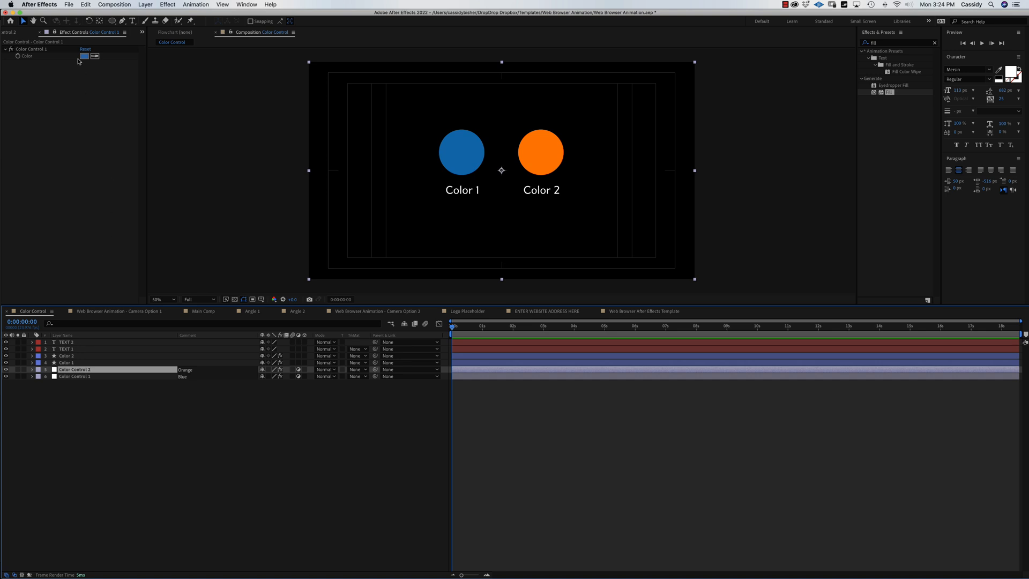
{"action": "left_click", "coordinate": [86, 376]}
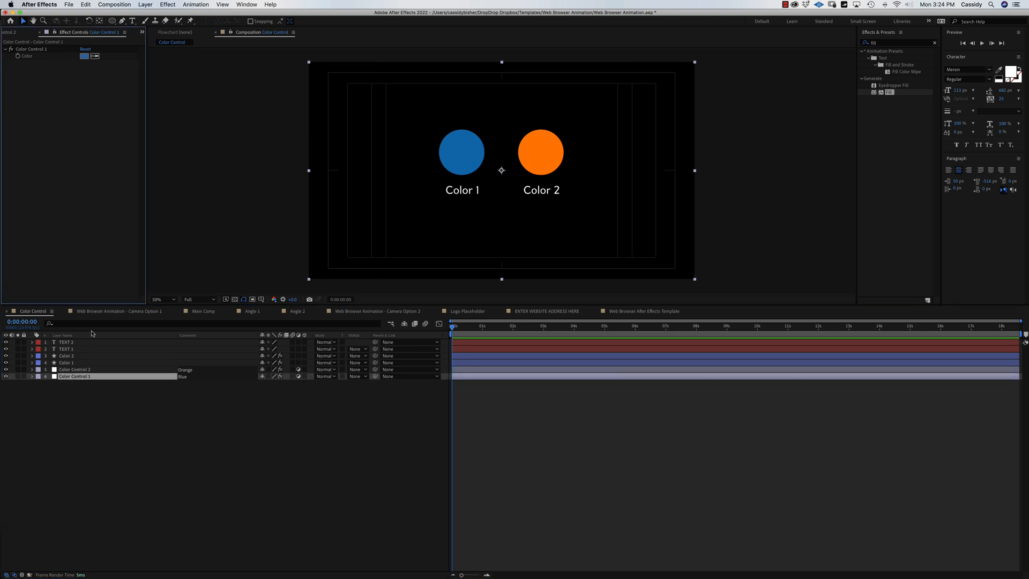
{"action": "left_click", "coordinate": [43, 34]}
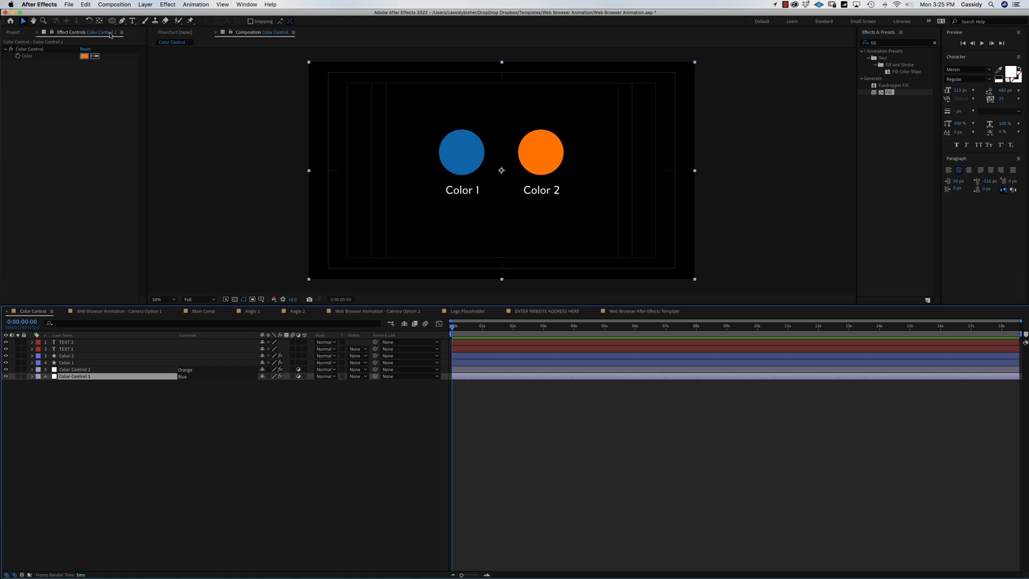
{"action": "left_click", "coordinate": [110, 34]}
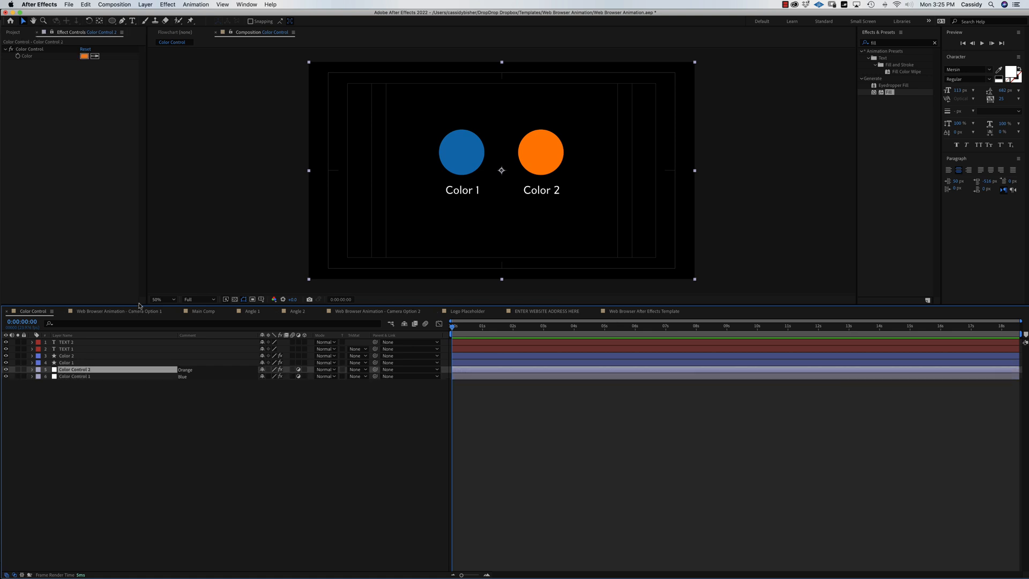
Reopen ENTER WEBSITE ADDRESS HERE from Camera Option 1 and reorder the open compositions so that it directly follows Camera Option 1
{"action": "left_click", "coordinate": [137, 313]}
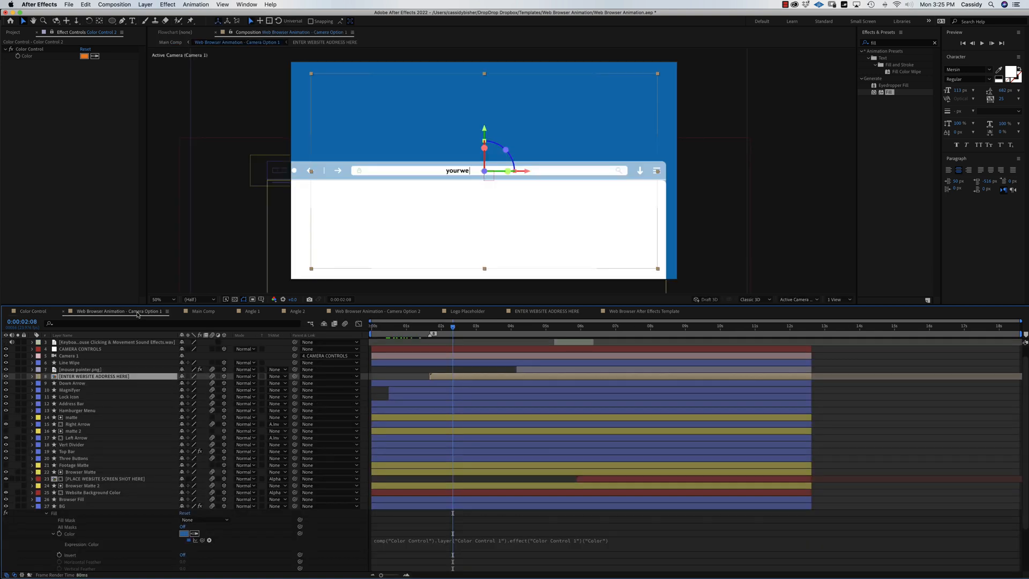
{"action": "double_click", "coordinate": [54, 377]}
{"action": "left_click_drag", "start_coordinate": [573, 318], "coordinate": [245, 313]}
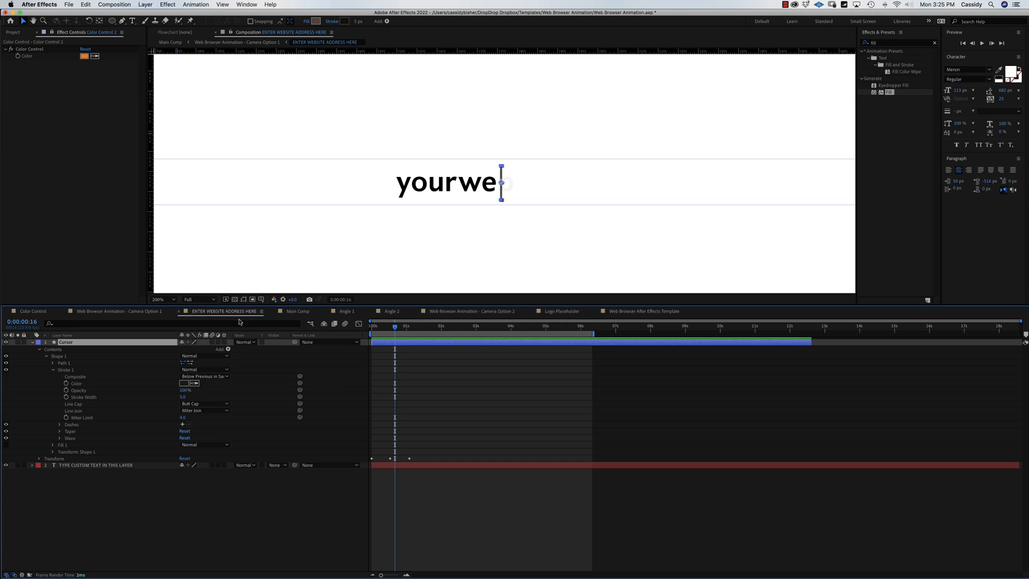
Link the Cursor layer's Stroke 1 color to the Color Control 2 color with an expression
{"action": "left_click", "coordinate": [66, 384], "text": "alt"}
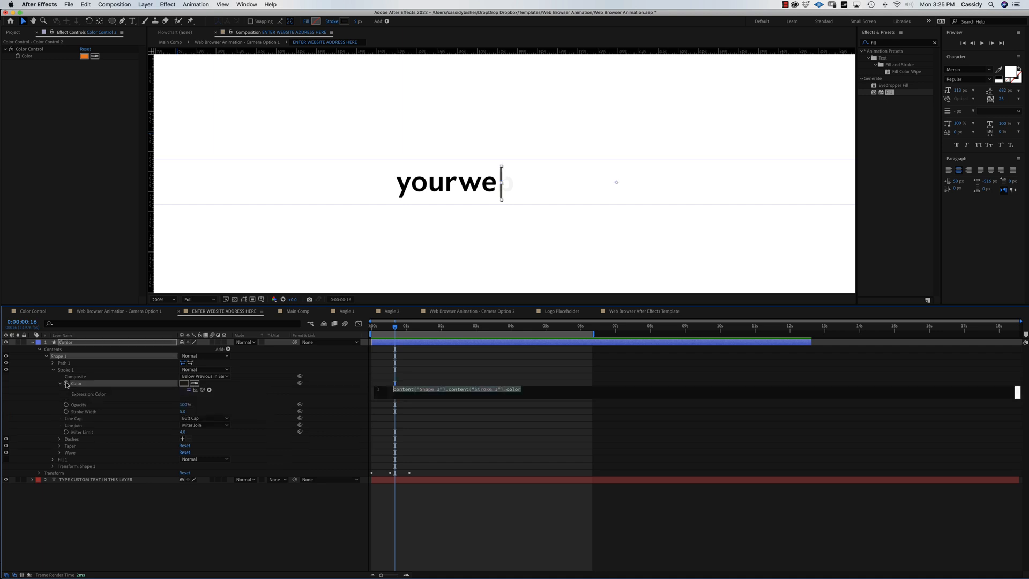
{"action": "mouse_move", "coordinate": [203, 393]}
{"action": "left_mouse_down"}
{"action": "mouse_move", "coordinate": [172, 259]}
{"action": "mouse_move", "coordinate": [90, 64]}
{"action": "mouse_move", "coordinate": [39, 57]}
{"action": "left_mouse_up"}
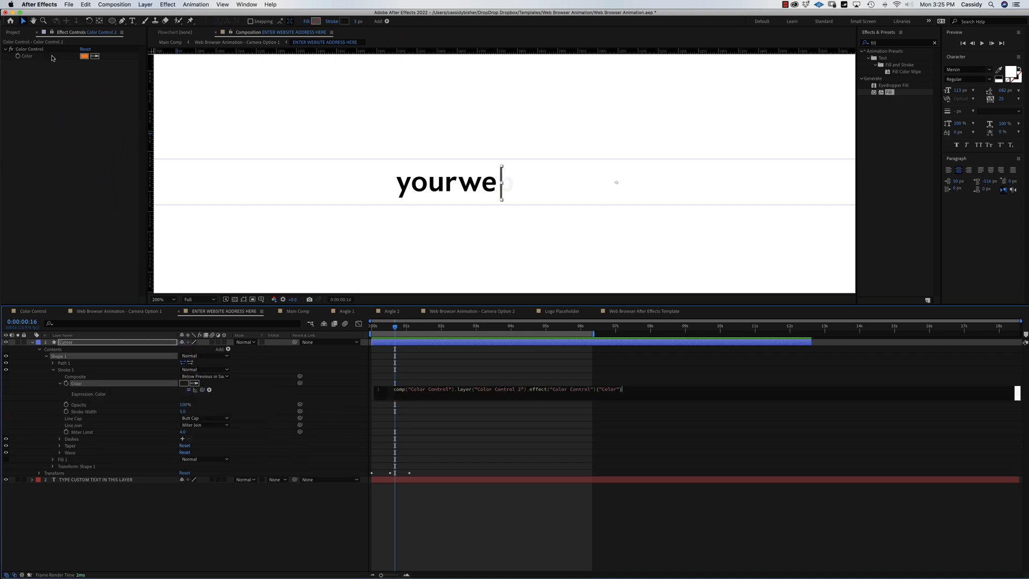
{"action": "left_click", "coordinate": [52, 59]}
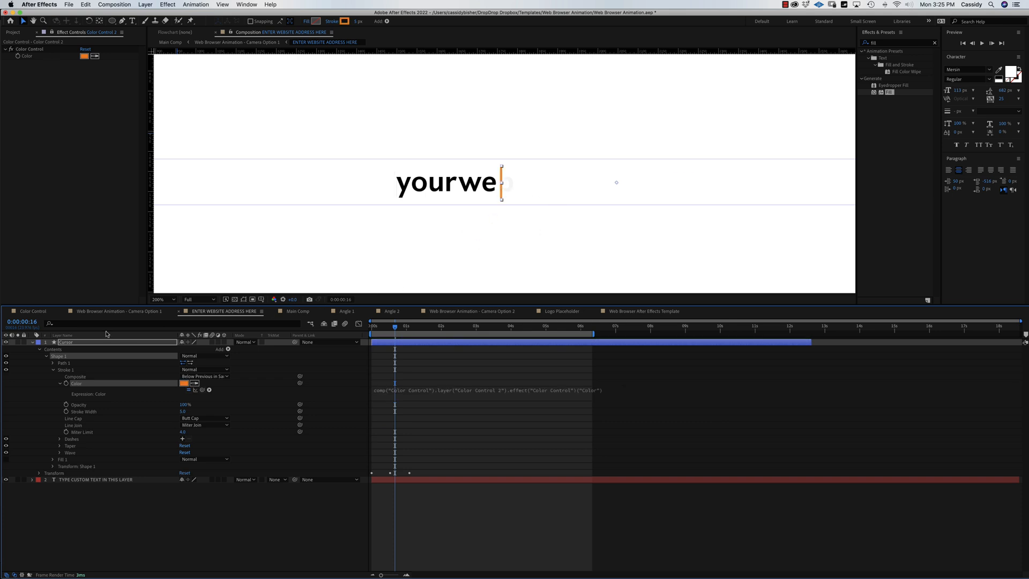
Preview the address typing in Camera Option 1 from 0:00:01:14 to check the cursor's color
{"action": "left_click", "coordinate": [137, 311]}
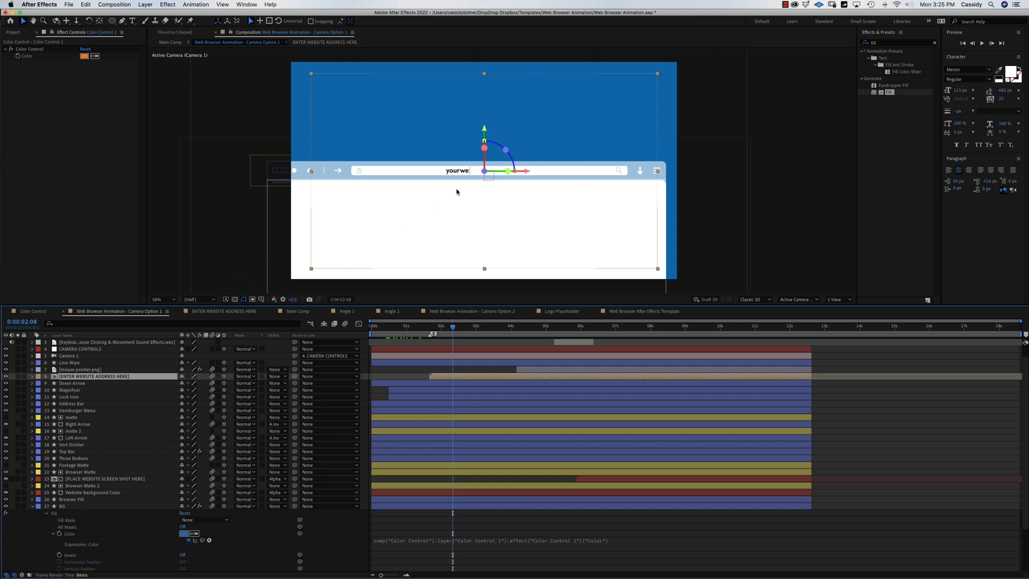
{"action": "key", "text": "slash"}
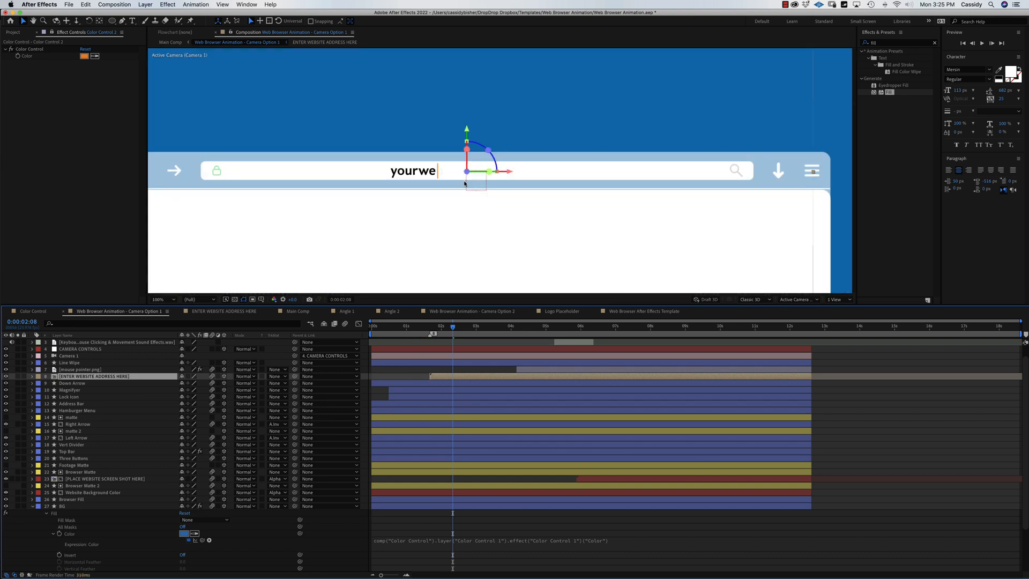
{"action": "left_click", "coordinate": [428, 332]}
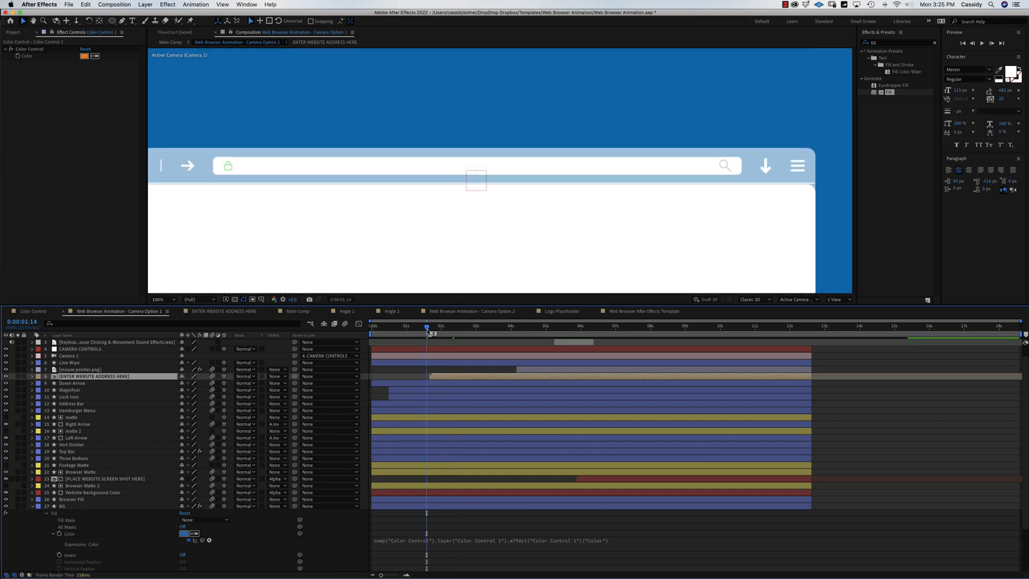
{"action": "key", "text": "space"}
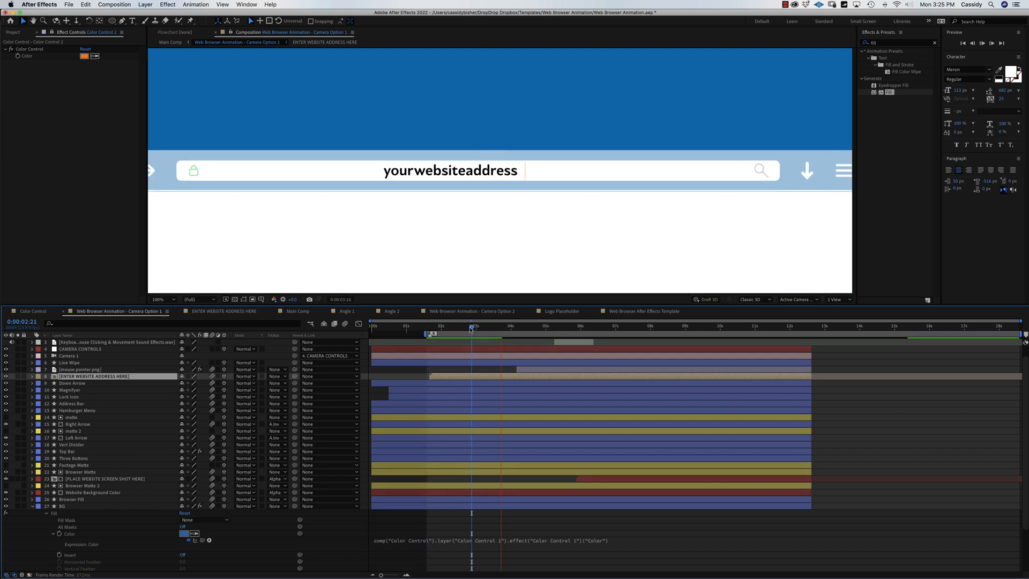
{"action": "left_click", "coordinate": [471, 330]}
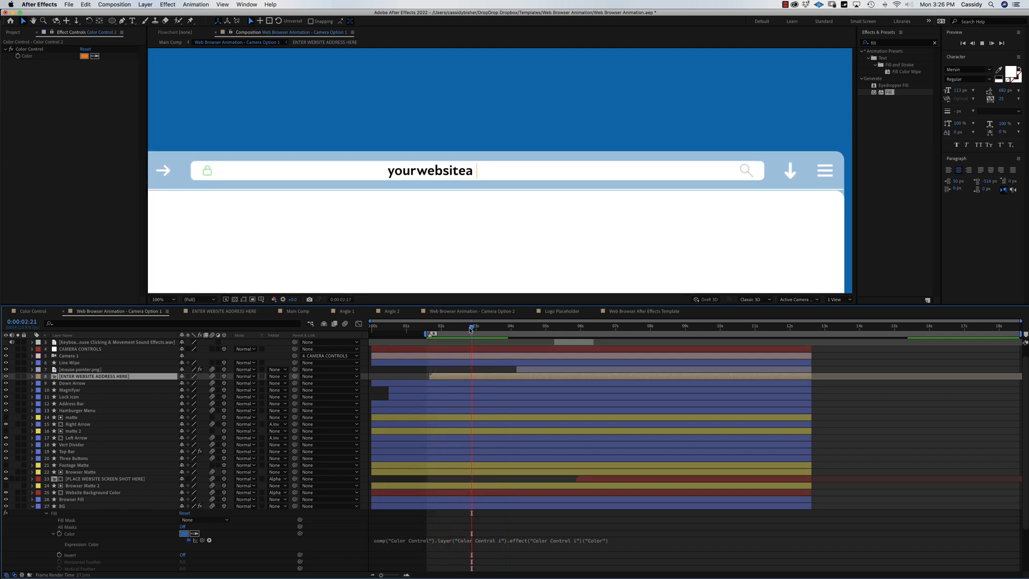
{"action": "key", "text": "space"}
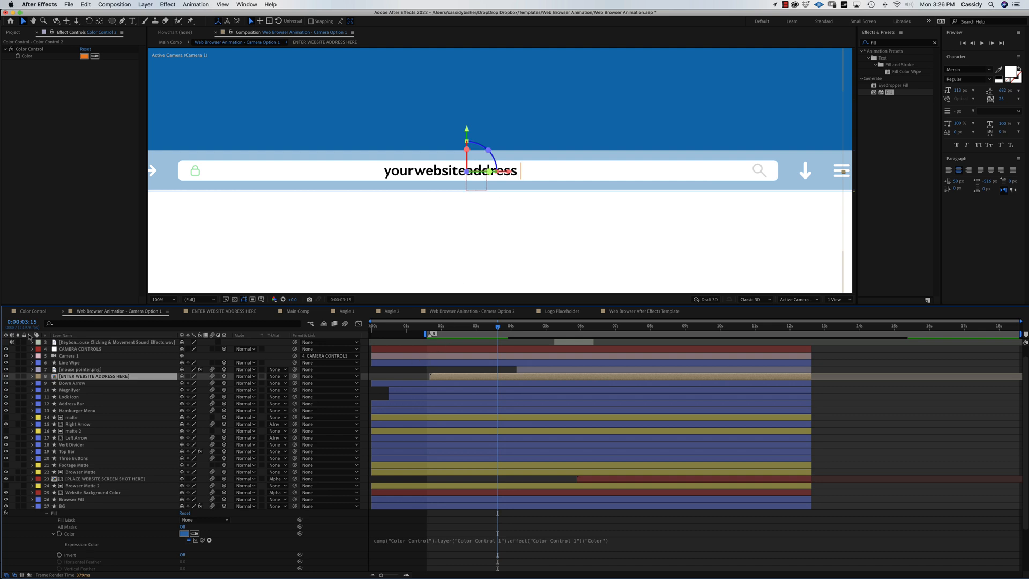
Set the Color Control 2 layer's color to bright green 0AFF00 and check the cursor in ENTER WEBSITE ADDRESS HERE and Camera Option 1
{"action": "left_click", "coordinate": [32, 311]}
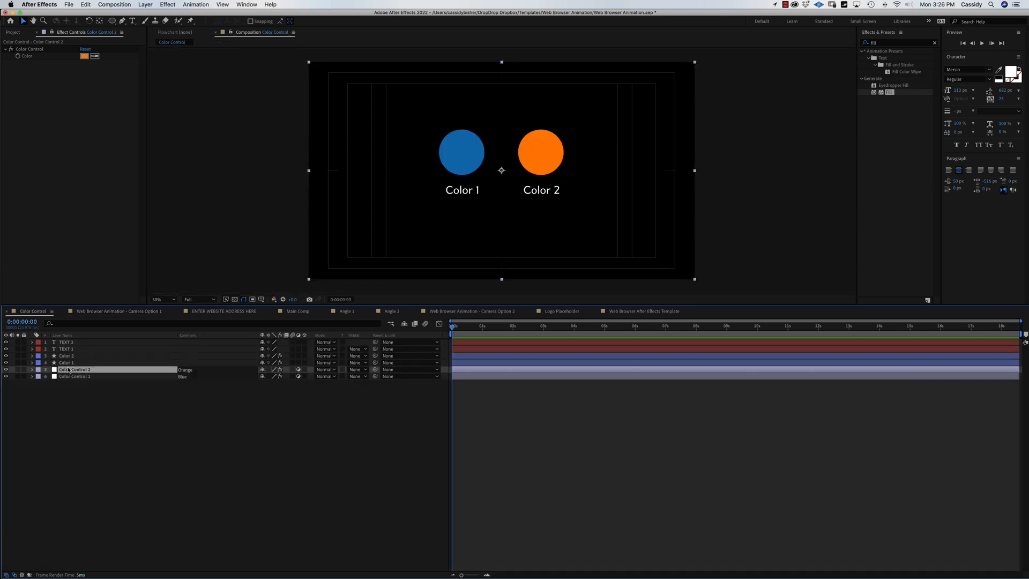
{"action": "left_click", "coordinate": [84, 56]}
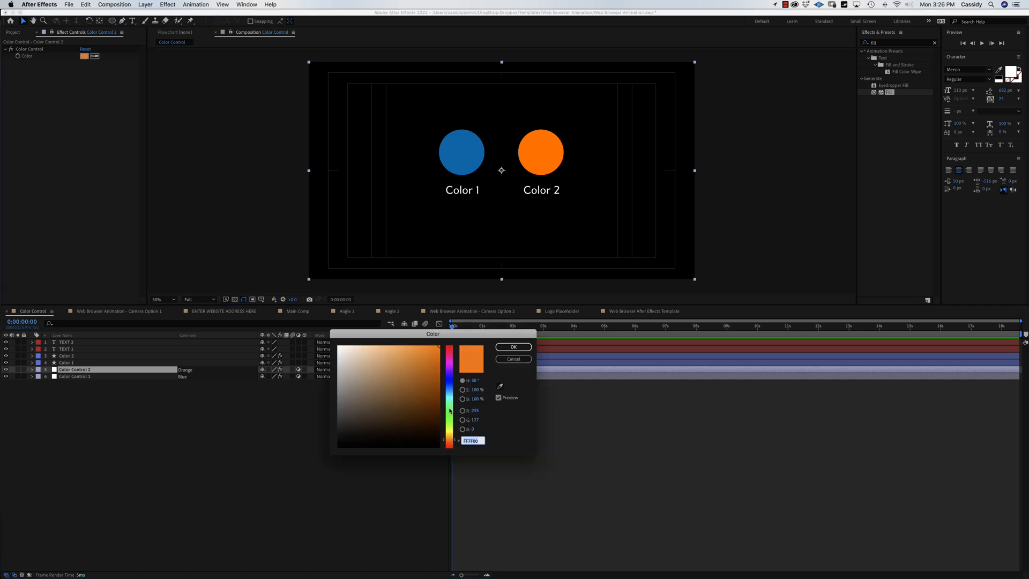
{"action": "left_click", "coordinate": [449, 411]}
{"action": "left_click", "coordinate": [513, 347]}
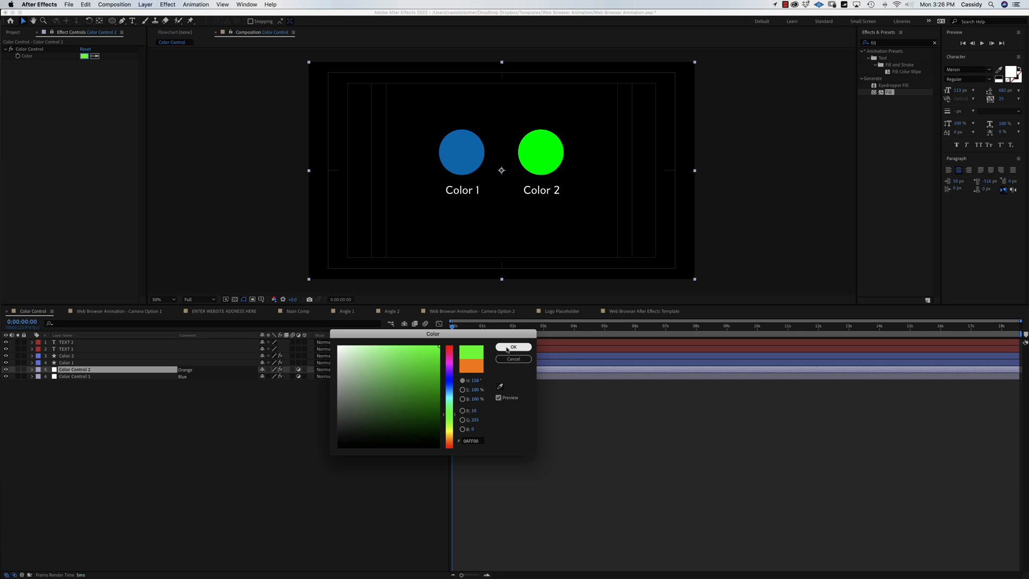
{"action": "left_click", "coordinate": [235, 311]}
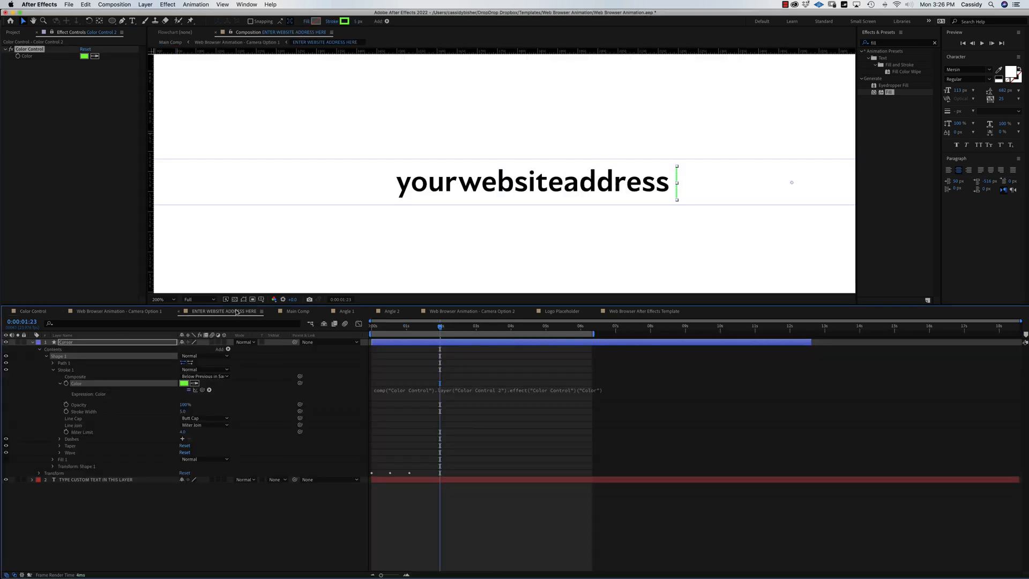
{"action": "left_click", "coordinate": [109, 311]}
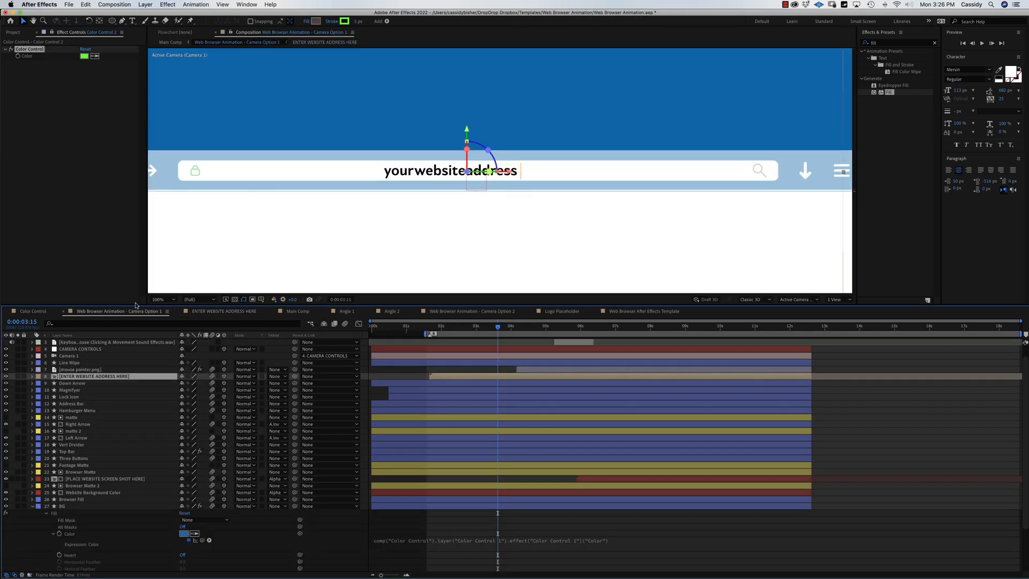
{"action": "left_click", "coordinate": [235, 544]}
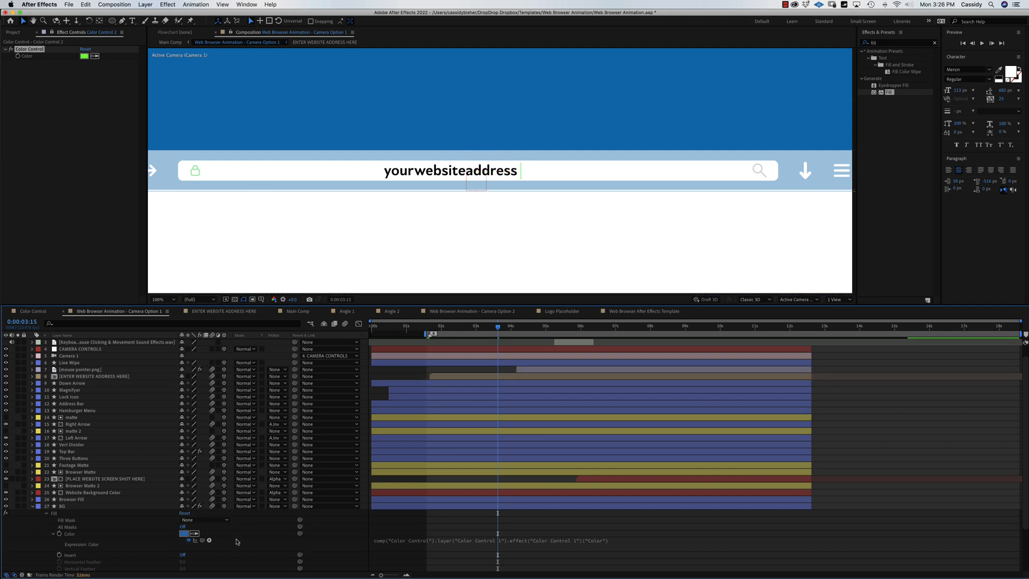
Set the Color Control 2 layer's color to a reddish orange and scrub Camera Option 1 to 0:00:02:20 to check the cursor
{"action": "left_click", "coordinate": [33, 312]}
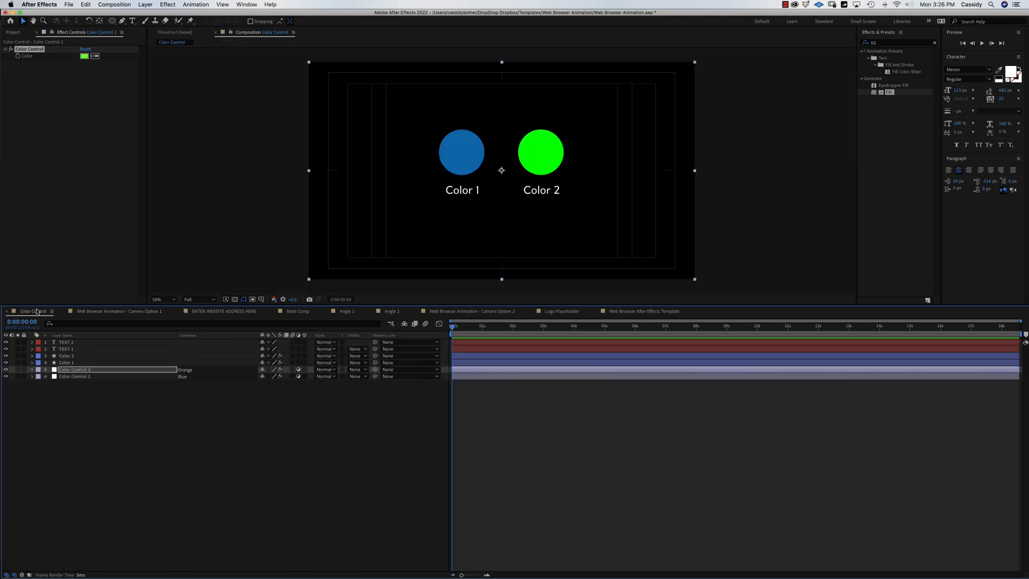
{"action": "left_click", "coordinate": [84, 56]}
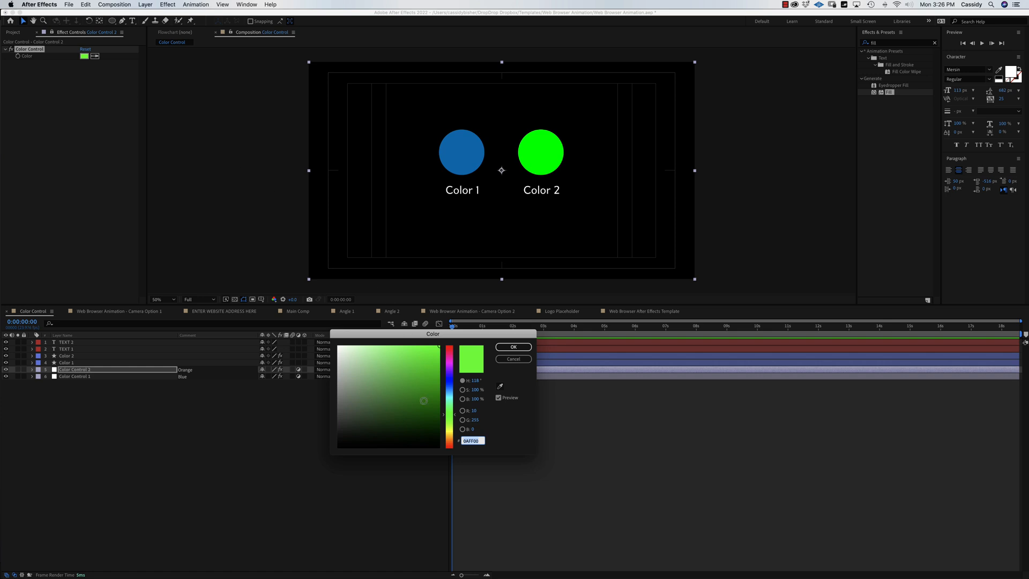
{"action": "left_click_drag", "start_coordinate": [454, 417], "coordinate": [456, 444]}
{"action": "left_click", "coordinate": [513, 347]}
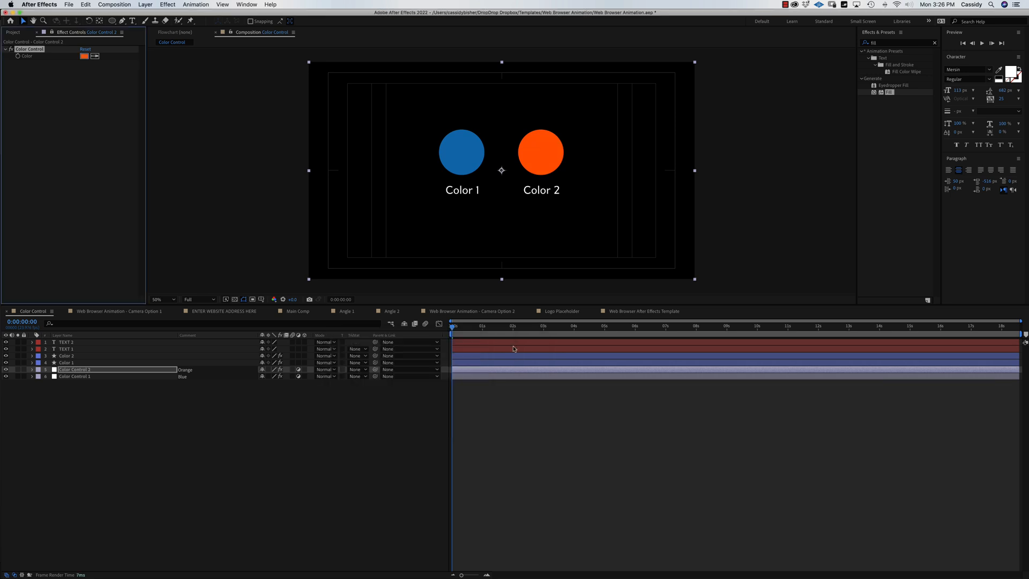
{"action": "left_click", "coordinate": [160, 311]}
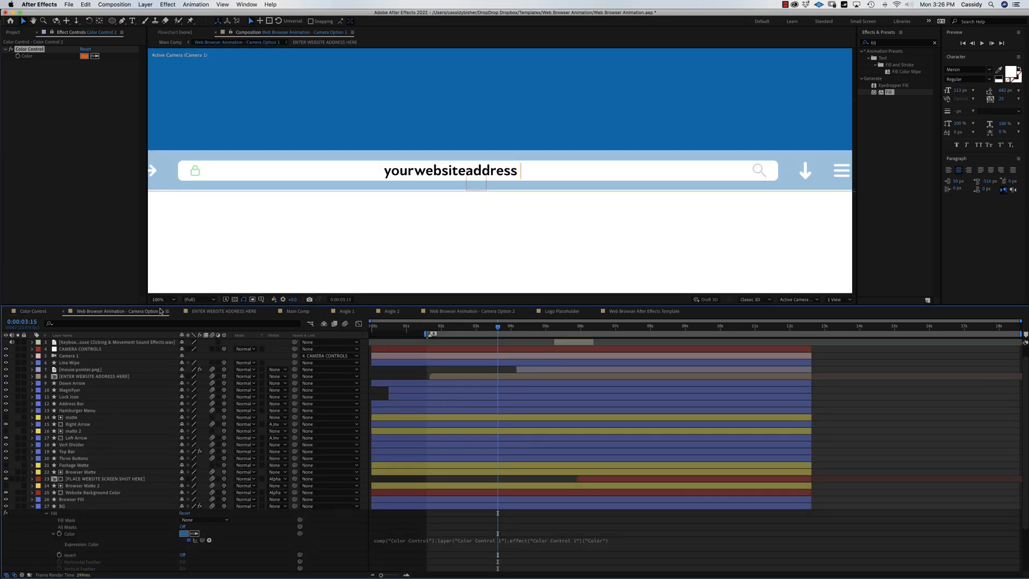
{"action": "left_click_drag", "start_coordinate": [483, 328], "coordinate": [470, 328]}
{"action": "key", "text": "comma"}
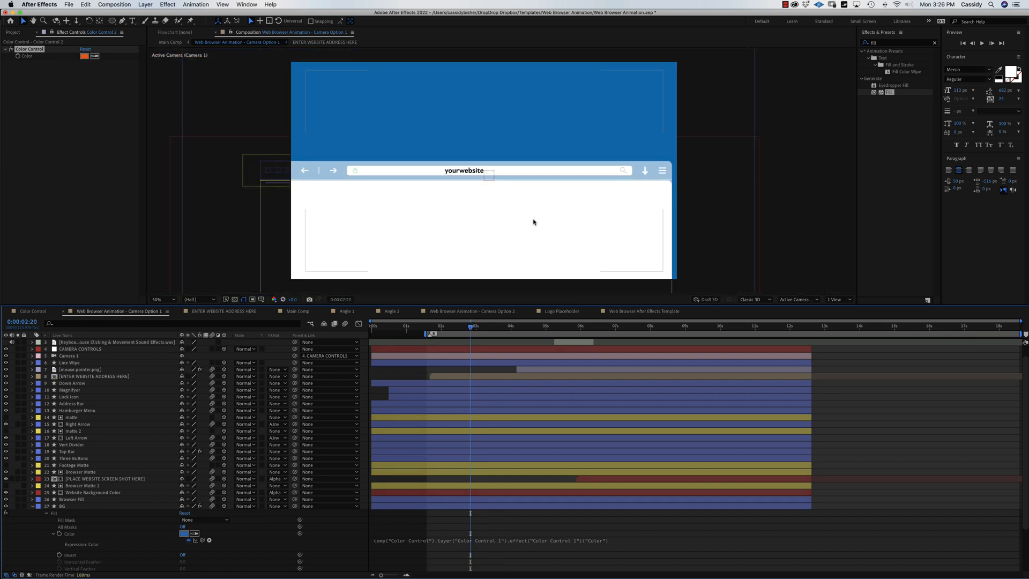
Open the Logo Placeholder composition at 0:00:01:18 and duplicate the oceava-logo.ai layer
{"action": "left_click", "coordinate": [47, 311]}
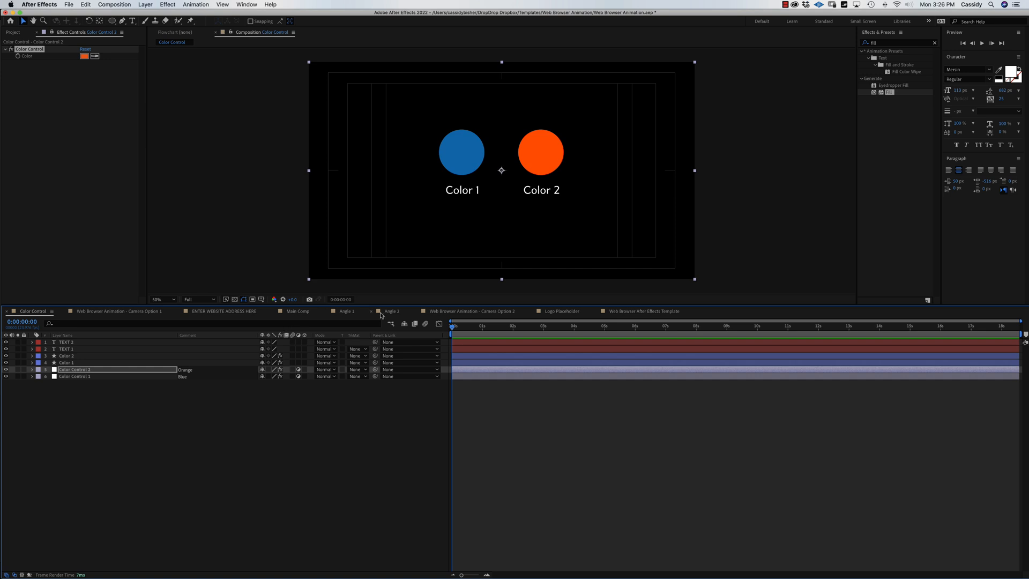
{"action": "left_click", "coordinate": [574, 313]}
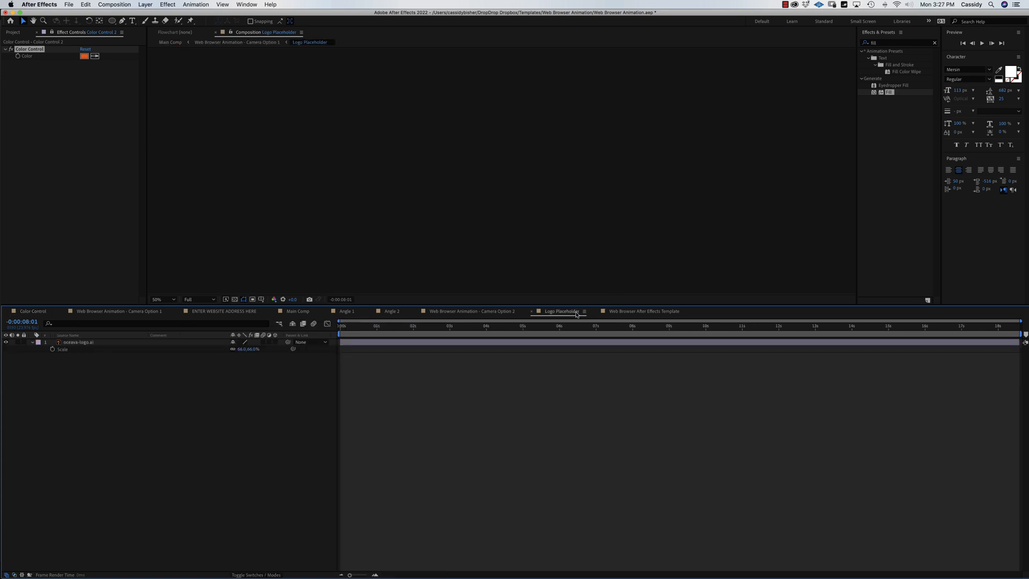
{"action": "left_click_drag", "start_coordinate": [361, 330], "coordinate": [405, 331]}
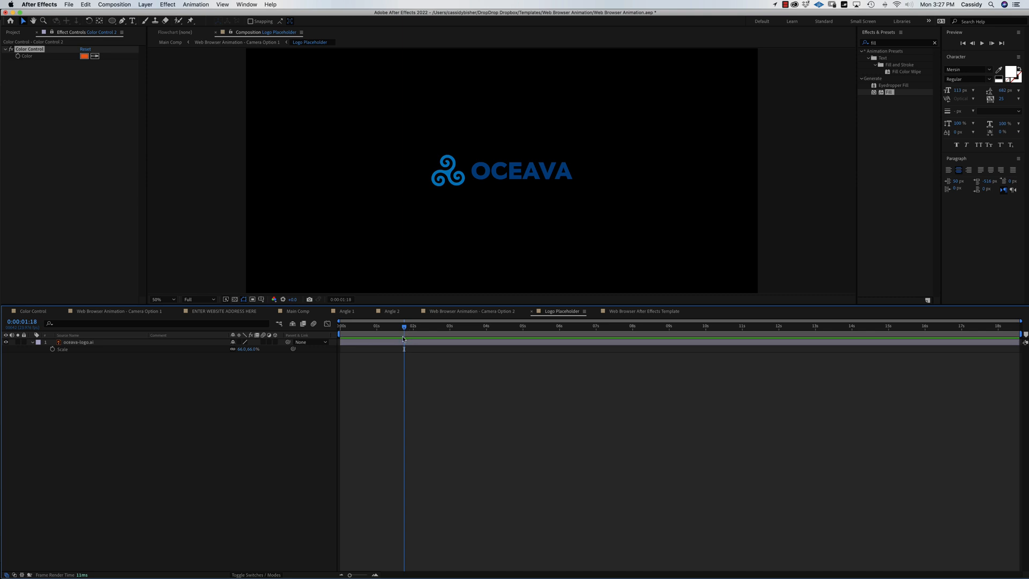
{"action": "left_click", "coordinate": [78, 342]}
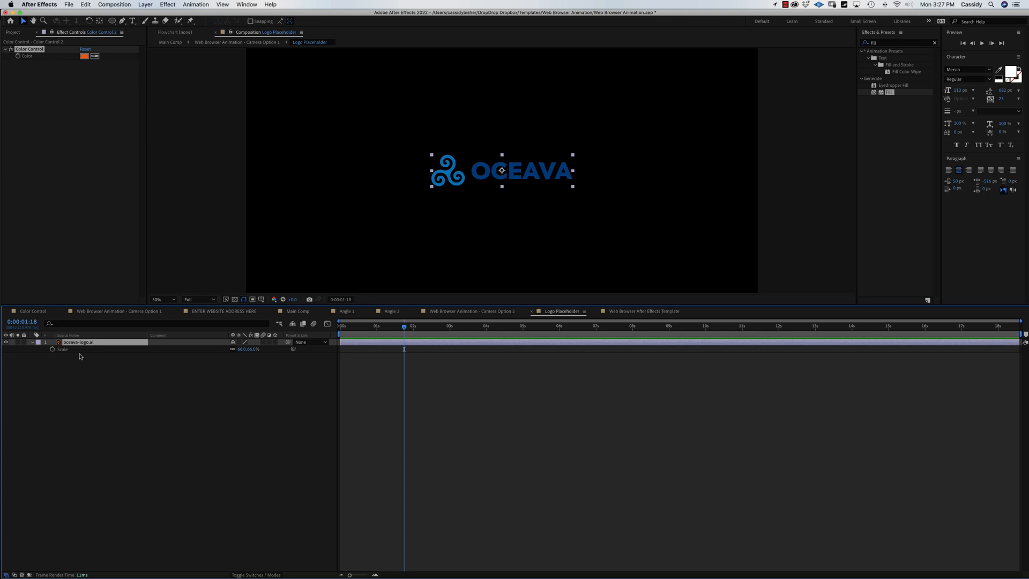
{"action": "key", "text": "super+d"}
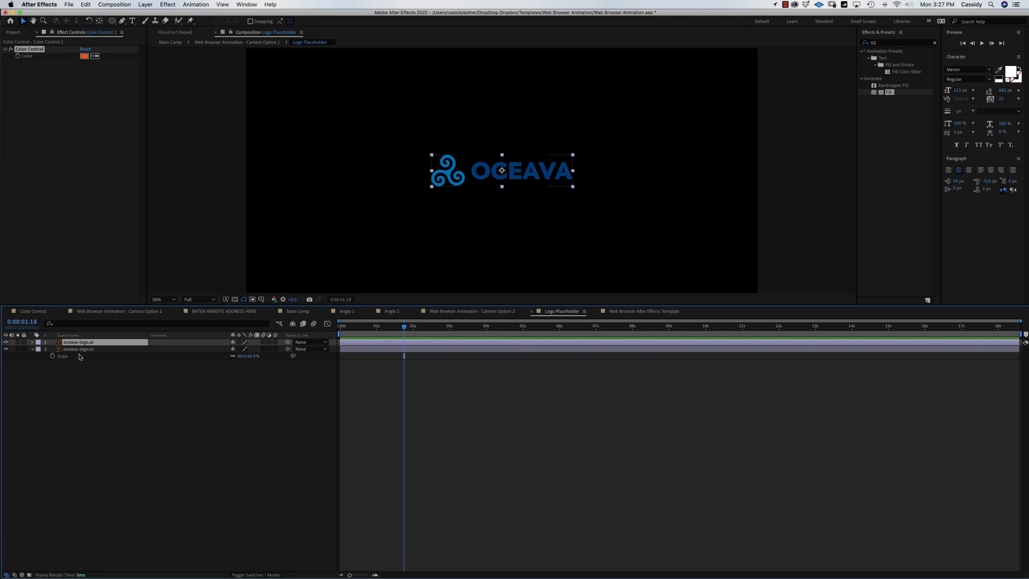
Mask the upper oceava-logo.ai copy with a rectangle around the swirl icon and move its anchor point to the icon's center
{"action": "left_click_drag", "start_coordinate": [112, 20], "coordinate": [134, 30]}
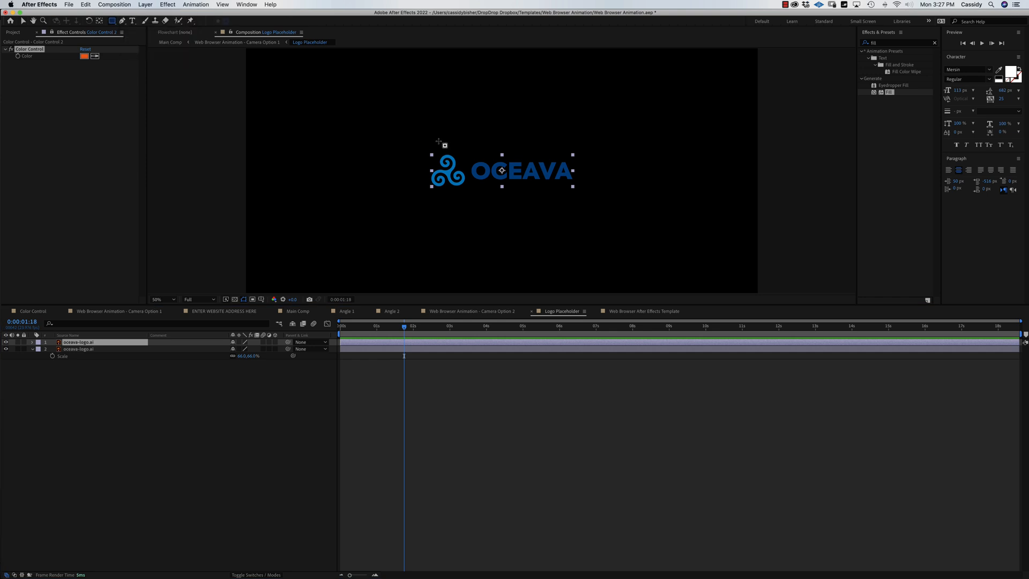
{"action": "left_click_drag", "start_coordinate": [416, 136], "coordinate": [470, 204]}
{"action": "left_click", "coordinate": [69, 350]}
{"action": "key", "text": "v"}
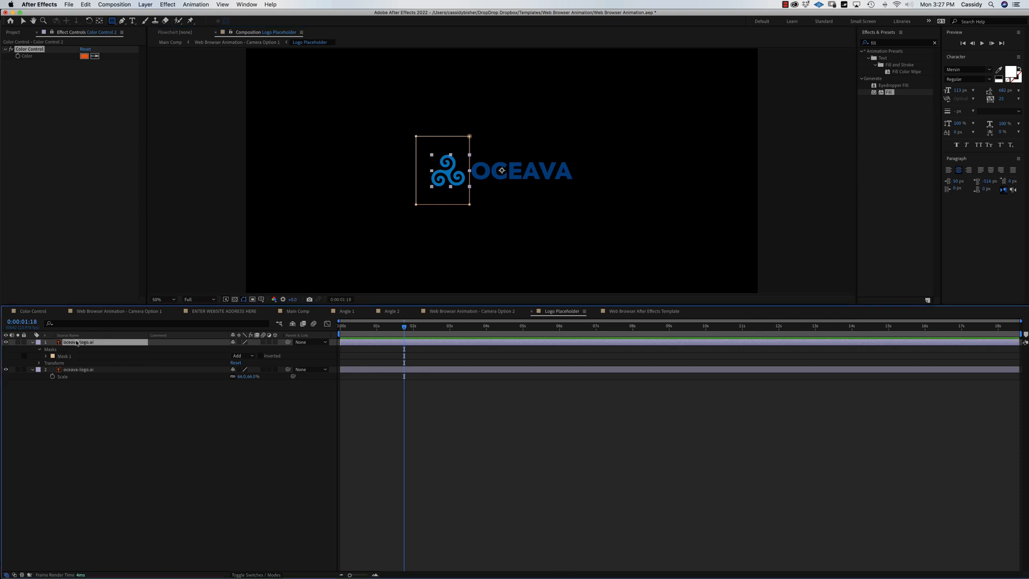
{"action": "left_click", "coordinate": [502, 171]}
Mask the lower oceava-logo.ai layer with a rectangle around the OCEAVA wordmark and move its anchor point to the wordmark's center
{"action": "left_click", "coordinate": [75, 371]}
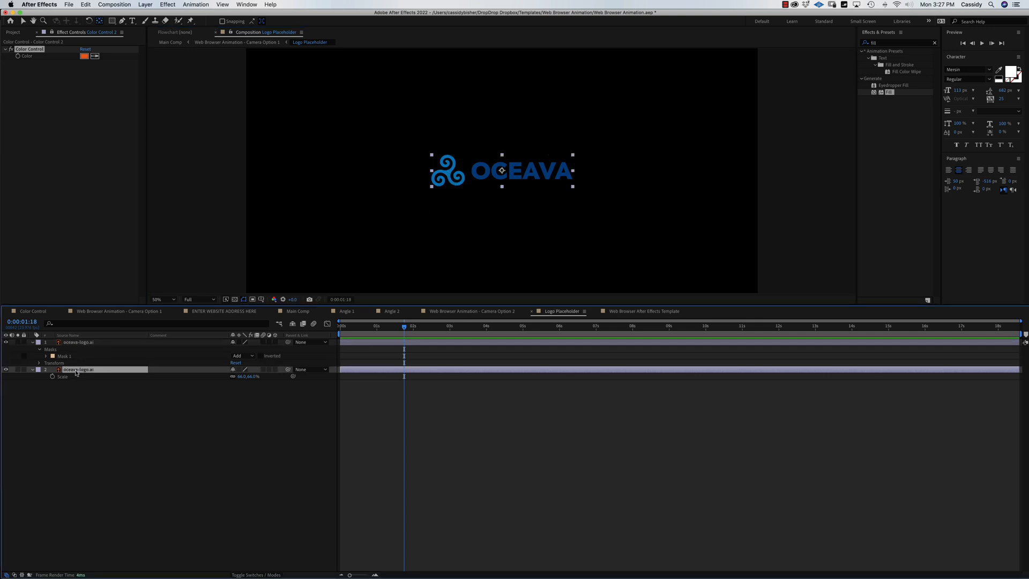
{"action": "left_click", "coordinate": [112, 21]}
{"action": "left_click_drag", "start_coordinate": [608, 135], "coordinate": [561, 161]}
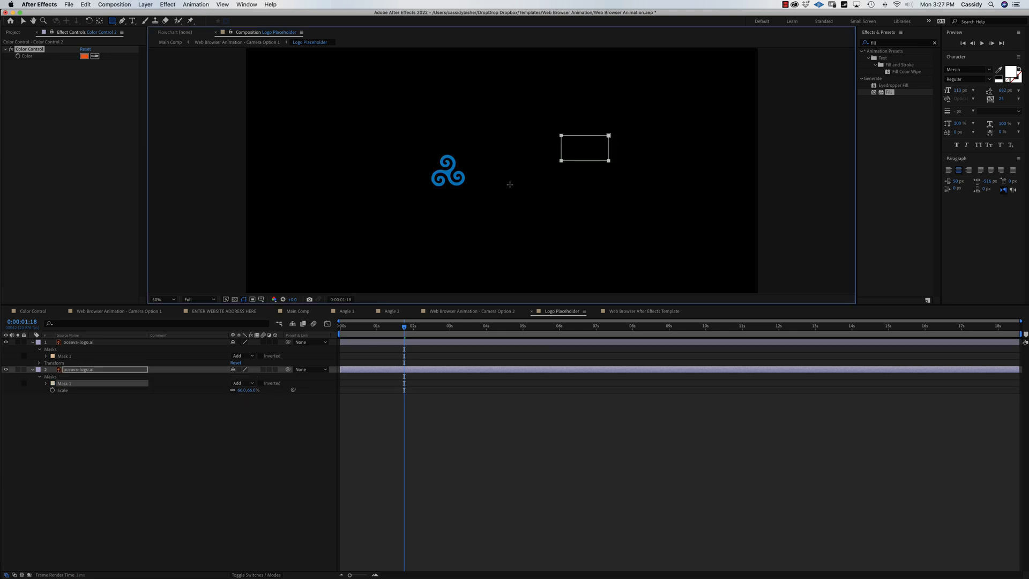
{"action": "left_click_drag", "start_coordinate": [509, 184], "coordinate": [469, 197]}
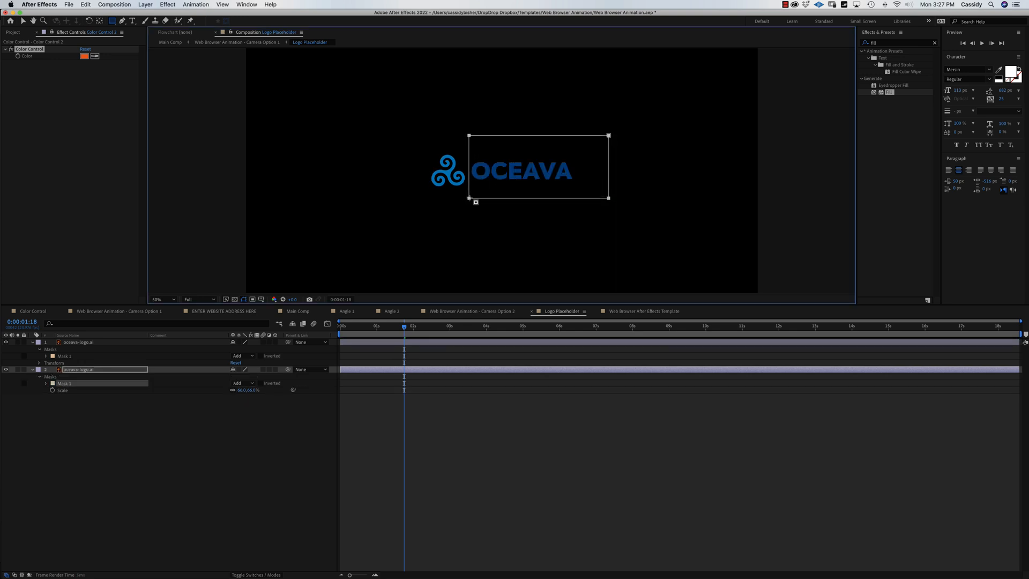
{"action": "left_click", "coordinate": [93, 371]}
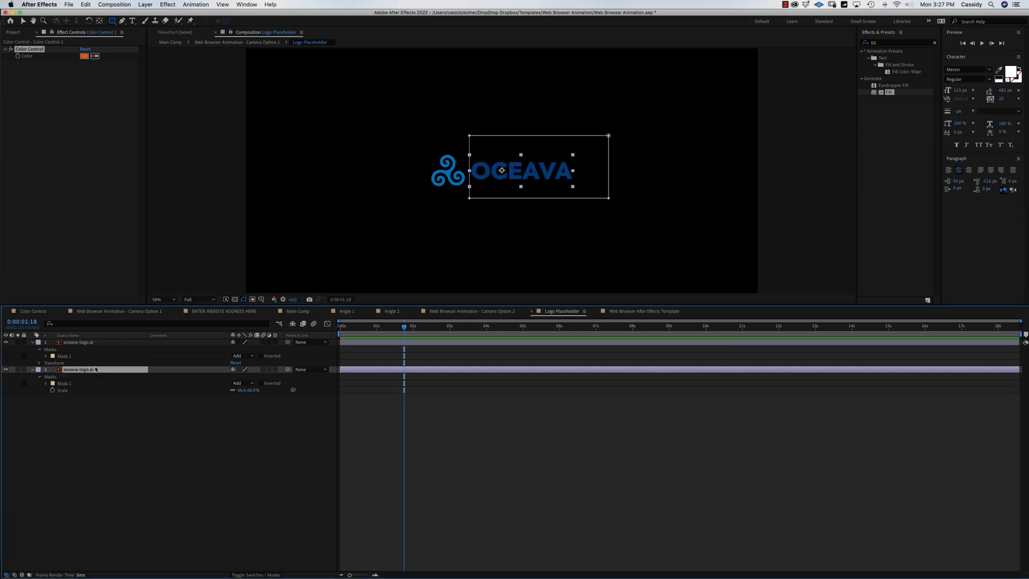
{"action": "key", "text": "y"}
{"action": "left_click_drag", "start_coordinate": [501, 171], "coordinate": [519, 170]}
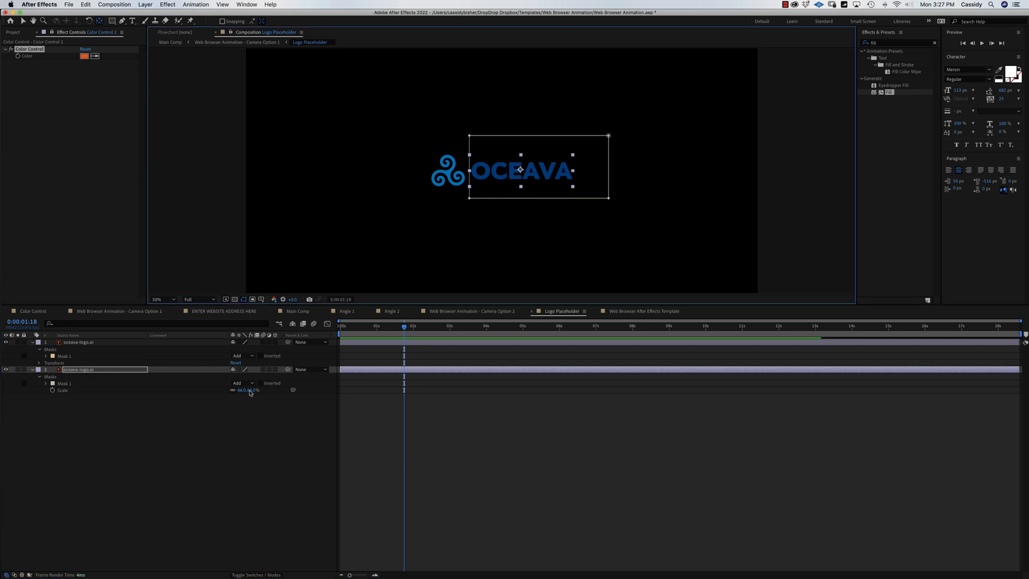
Select and solo each masked logo layer in turn to check the separation of icon and wordmark
{"action": "left_click", "coordinate": [192, 456]}
{"action": "left_click", "coordinate": [81, 343]}
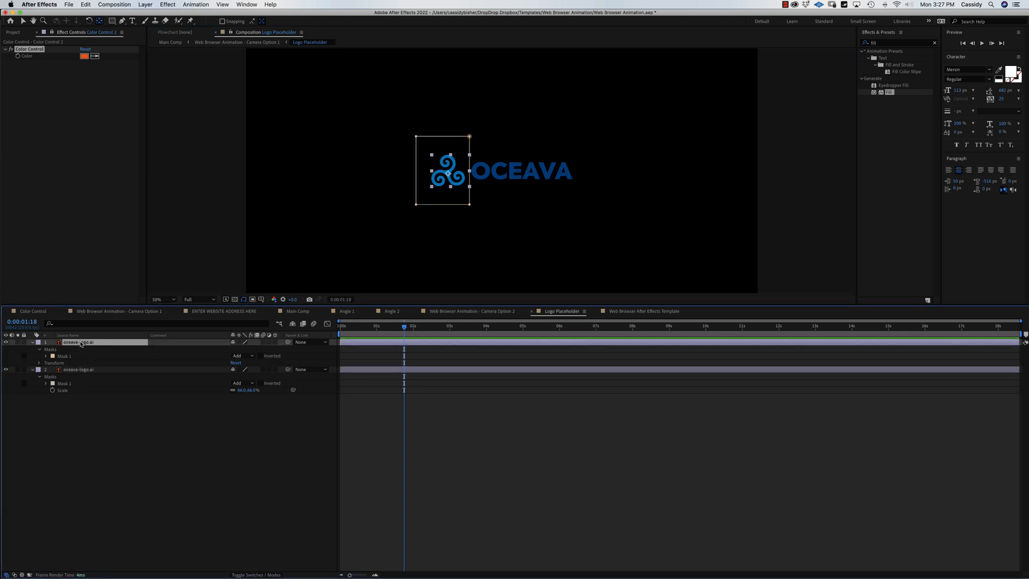
{"action": "left_click", "coordinate": [78, 370]}
{"action": "left_click", "coordinate": [79, 343]}
{"action": "left_click", "coordinate": [18, 341]}
{"action": "left_click", "coordinate": [18, 342]}
{"action": "left_click", "coordinate": [79, 369]}
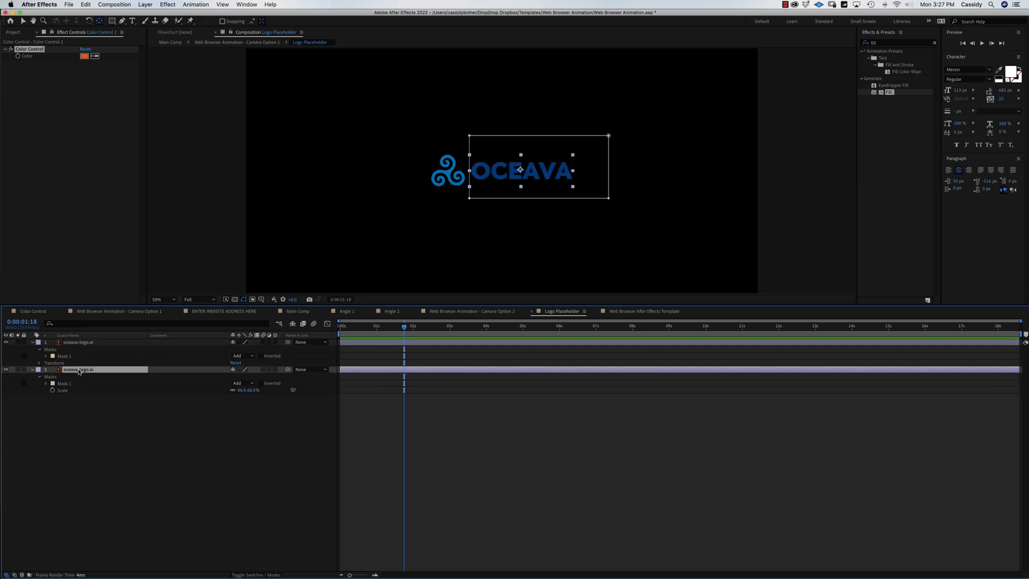
{"action": "left_click", "coordinate": [18, 370]}
{"action": "left_click", "coordinate": [18, 370]}
Place the Logo Placeholder timeline beside Camera Option 1 and apply a Fill effect to both oceava-logo.ai layers
{"action": "left_click_drag", "start_coordinate": [573, 316], "coordinate": [220, 318]}
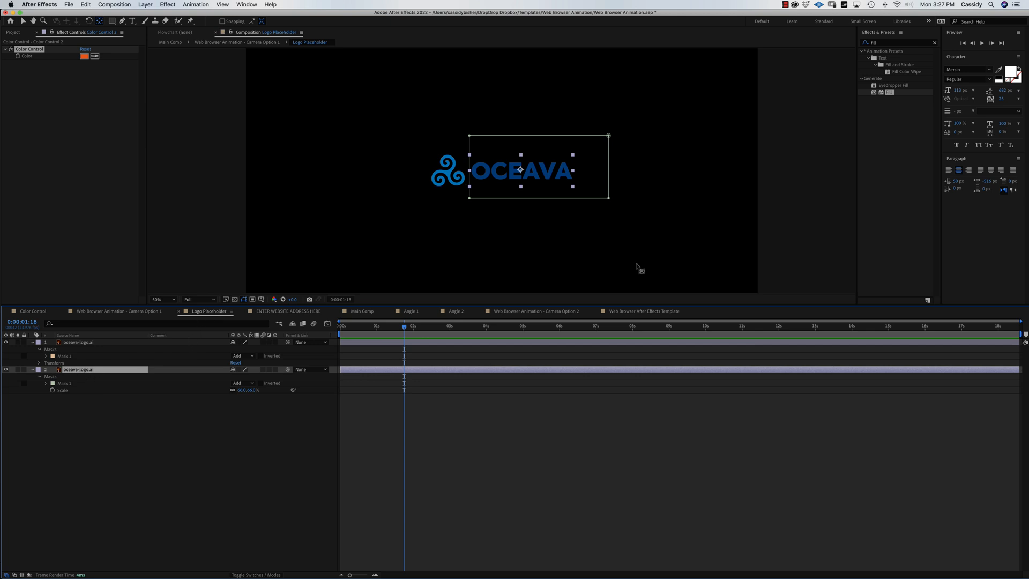
{"action": "double_click", "coordinate": [875, 94]}
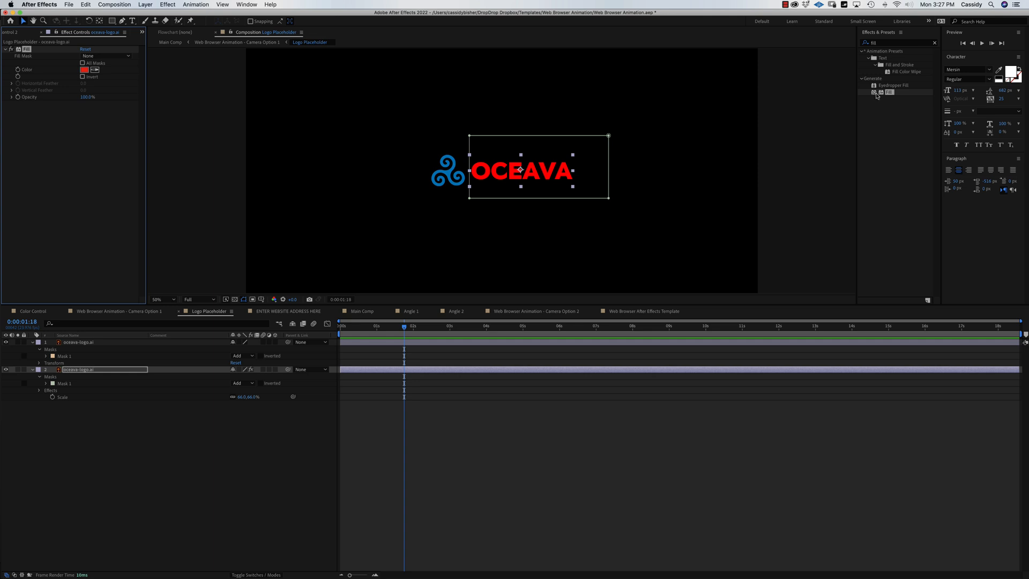
{"action": "left_click", "coordinate": [91, 343]}
{"action": "double_click", "coordinate": [874, 93]}
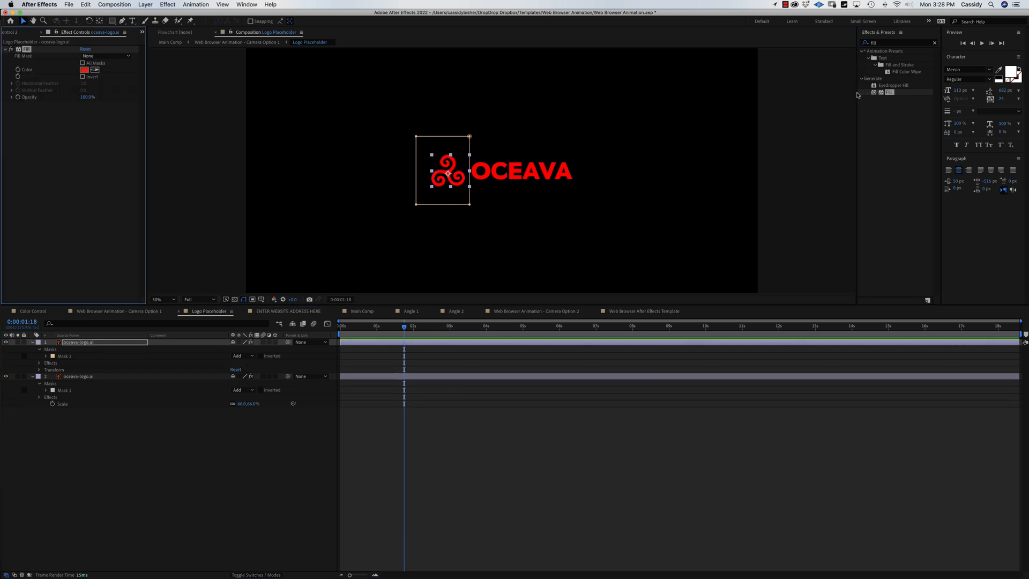
Link the swirl icon layer's Fill color to the Color Control 2 color with an expression
{"action": "left_click", "coordinate": [42, 33]}
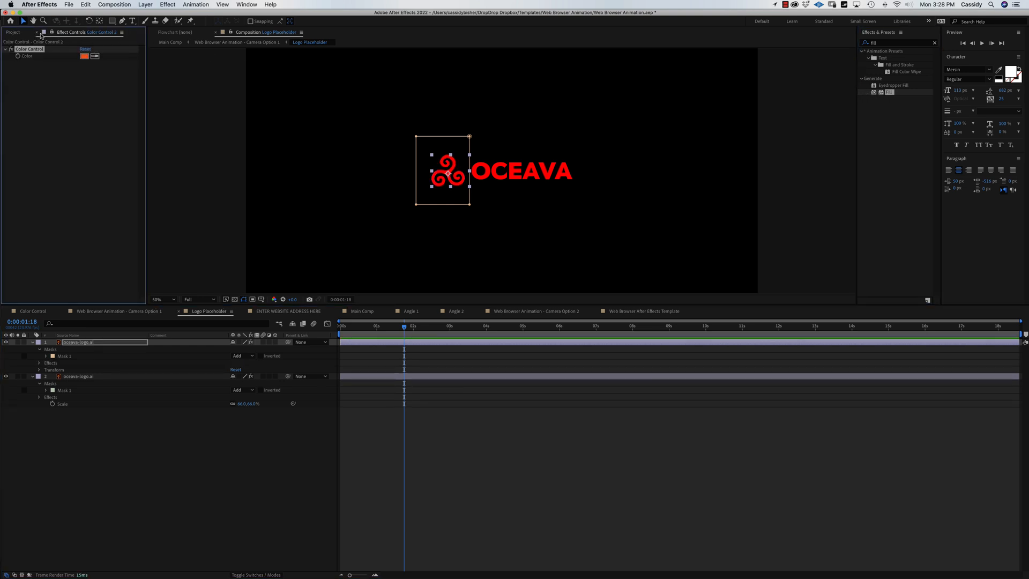
{"action": "left_click", "coordinate": [70, 343]}
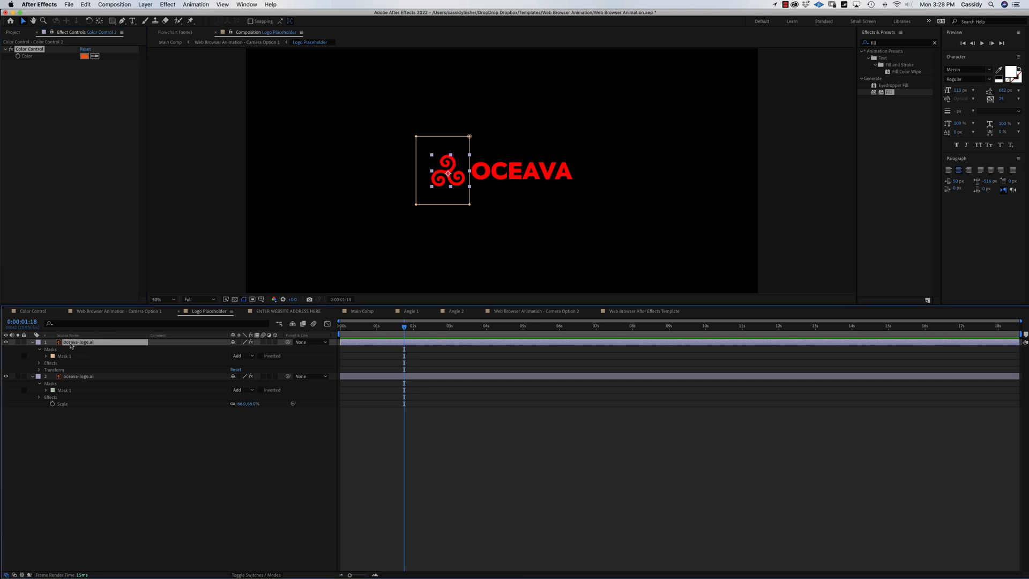
{"action": "key", "text": "e"}
{"action": "left_click", "coordinate": [46, 349]}
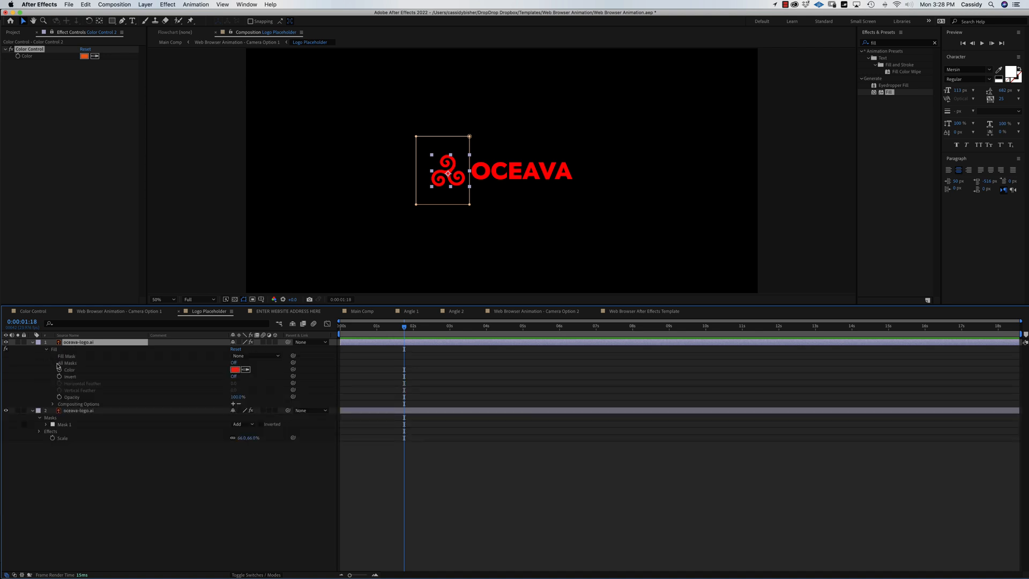
{"action": "left_click", "coordinate": [59, 369], "text": "alt"}
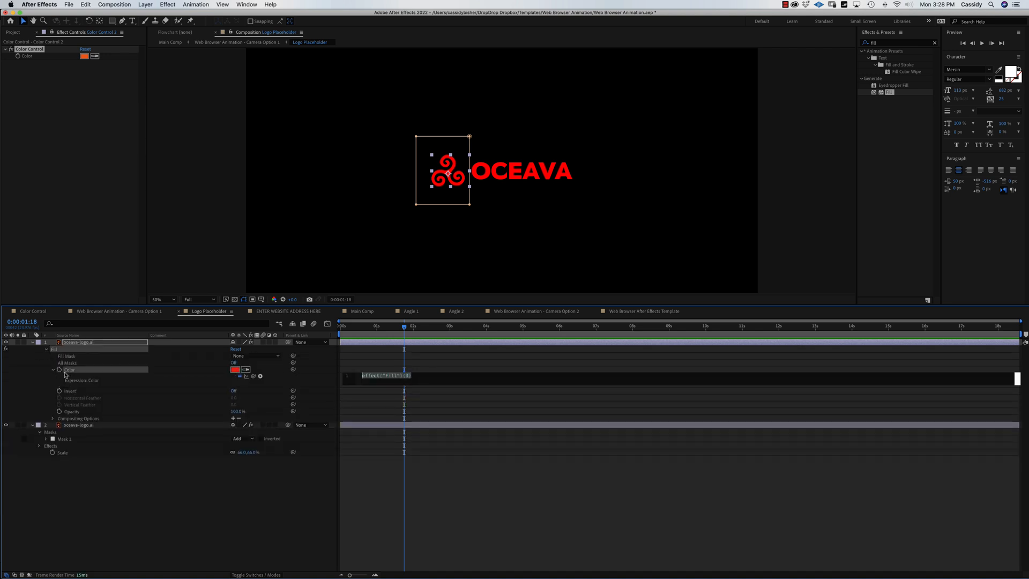
{"action": "left_click_drag", "start_coordinate": [253, 377], "coordinate": [26, 55]}
{"action": "left_click", "coordinate": [26, 64]}
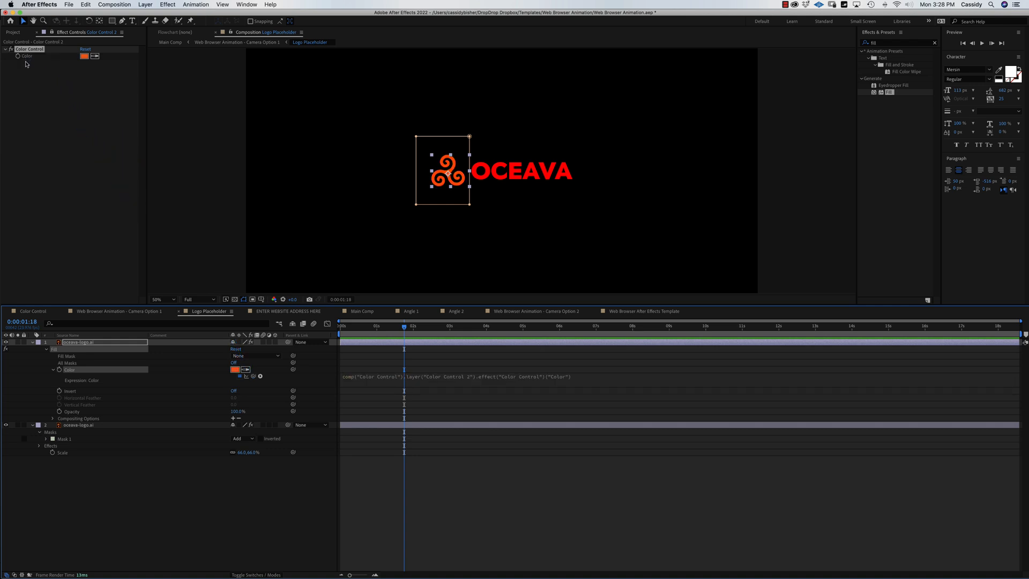
Lock the Color Control 1 effect controls in view and link the OCEAVA wordmark layer's Fill color to their color with an expression
{"action": "left_click", "coordinate": [86, 426]}
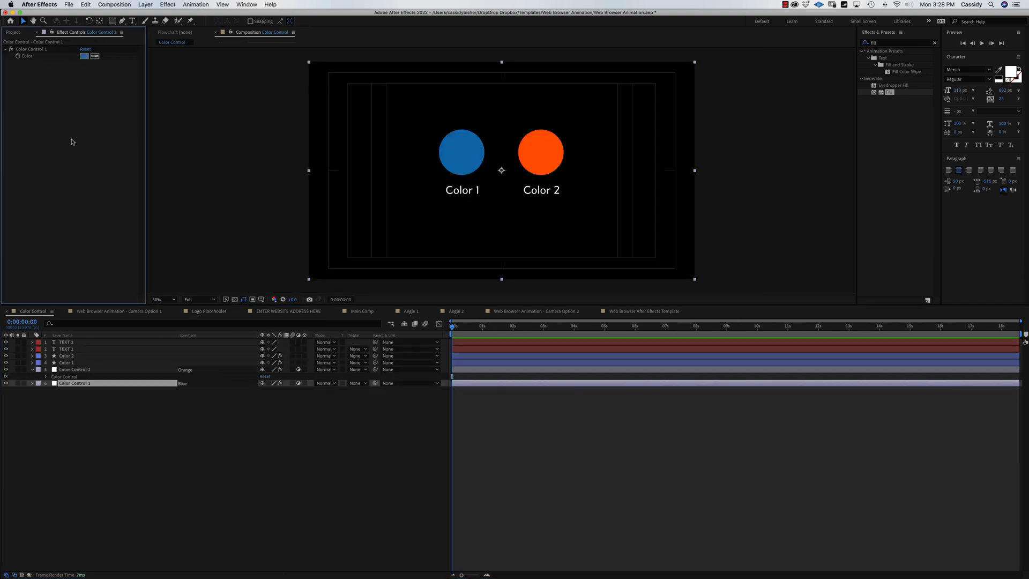
{"action": "left_click", "coordinate": [86, 370]}
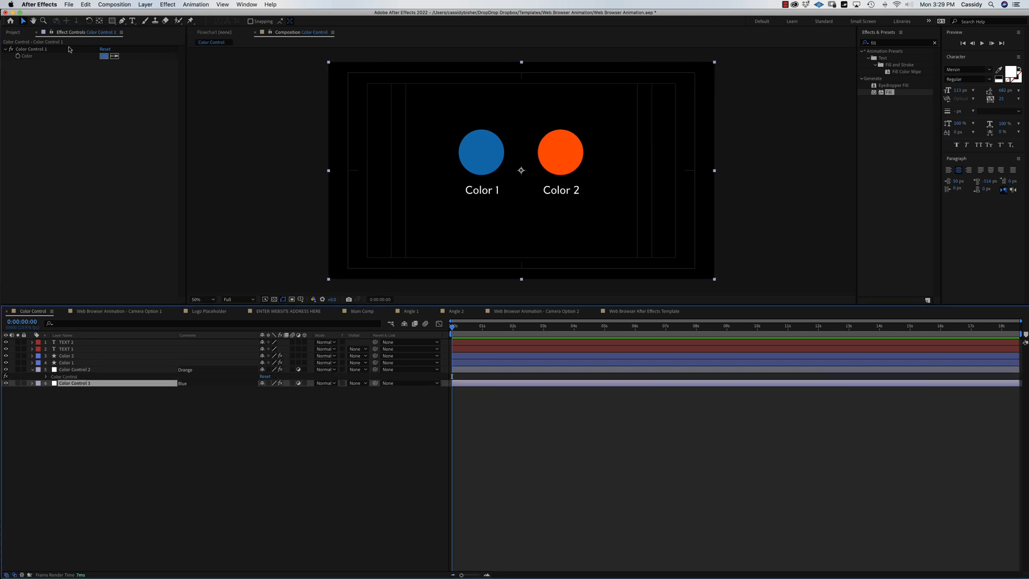
{"action": "left_click", "coordinate": [52, 32]}
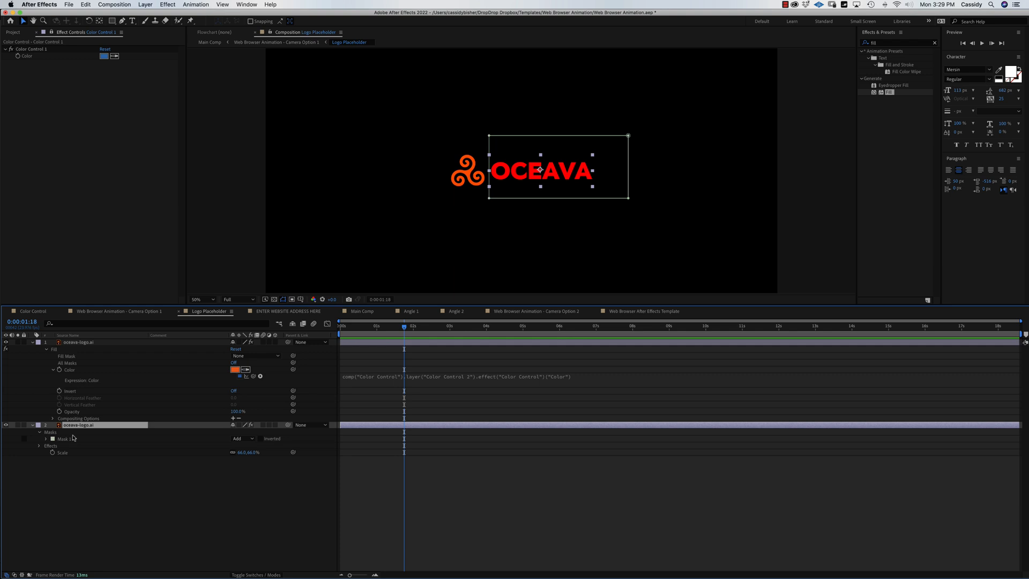
{"action": "key", "text": "e"}
{"action": "left_click", "coordinate": [54, 432]}
{"action": "left_click", "coordinate": [46, 432]}
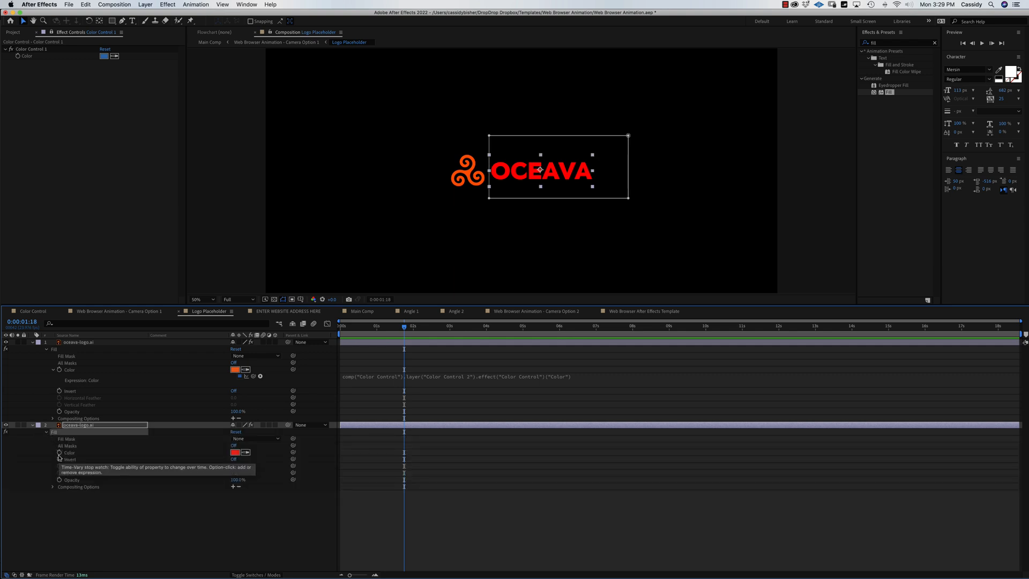
{"action": "left_click", "coordinate": [60, 452], "text": "alt"}
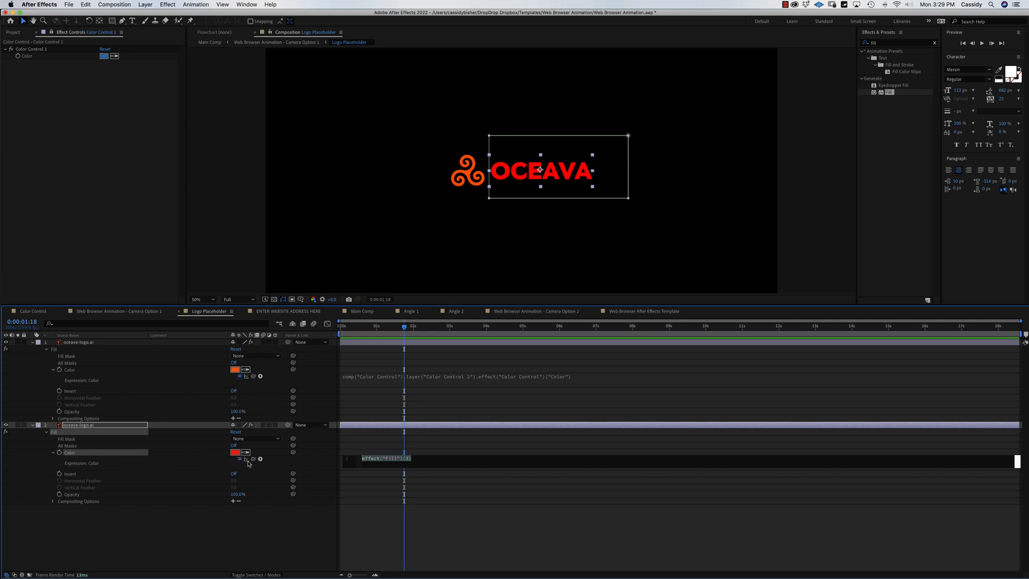
{"action": "left_click_drag", "start_coordinate": [253, 458], "coordinate": [26, 58]}
{"action": "left_click", "coordinate": [31, 77]}
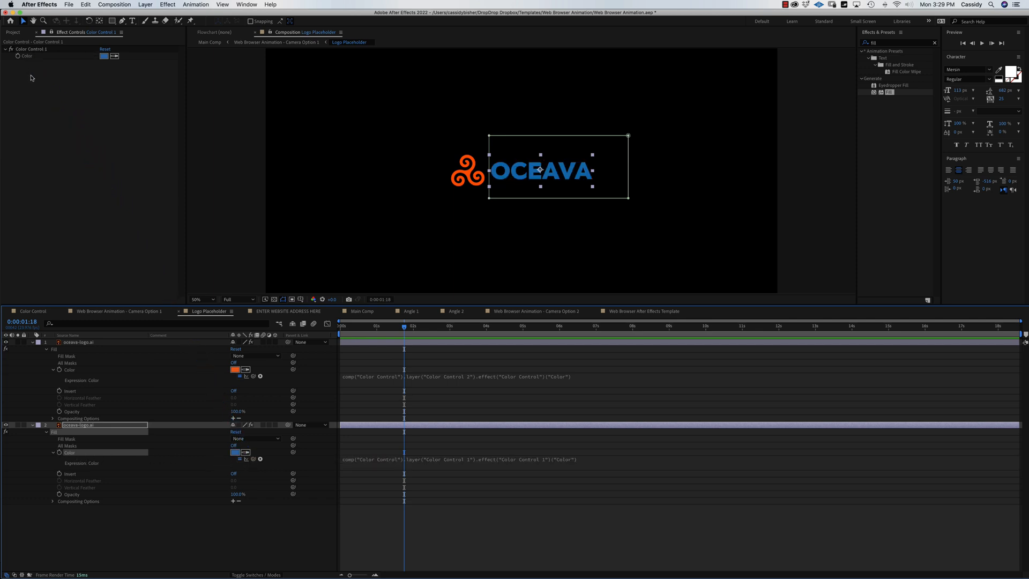
{"action": "left_click", "coordinate": [153, 542]}
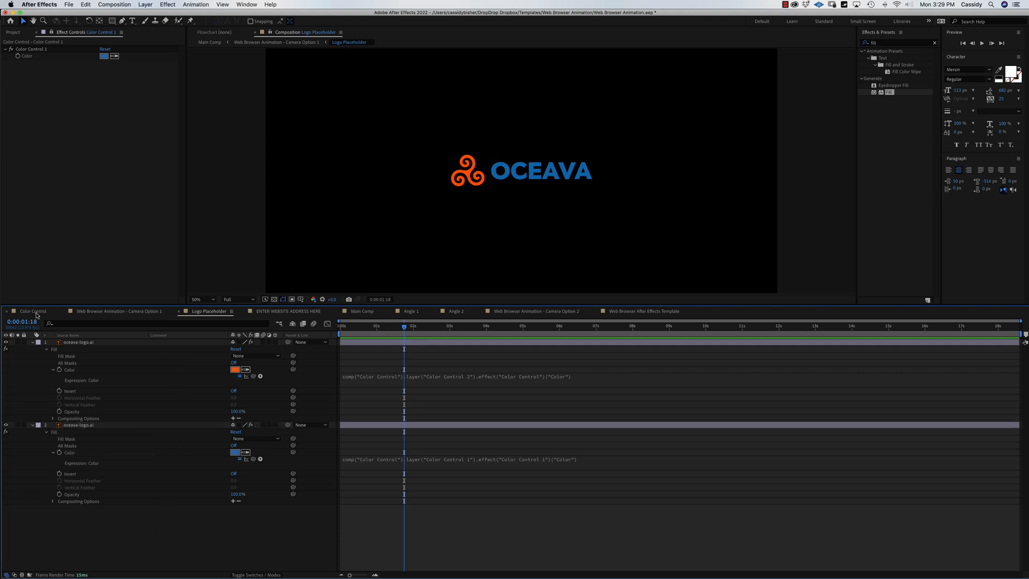
Scrub Camera Option 1 to 0:00:02:22, view Logo Placeholder at 0:00:01:12 to check the linked colors, and return to Color Control
{"action": "left_click", "coordinate": [150, 312]}
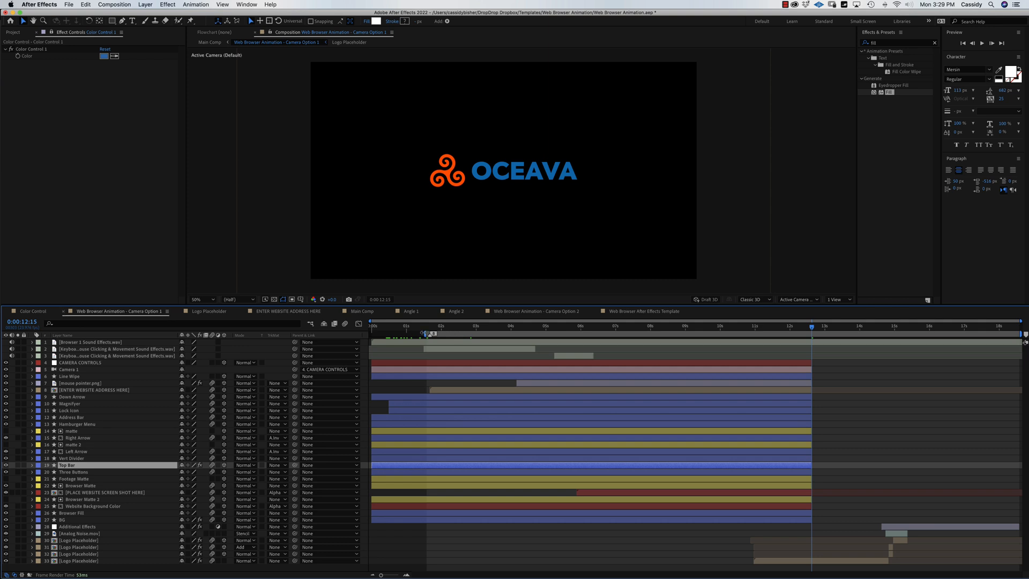
{"action": "left_click", "coordinate": [388, 327]}
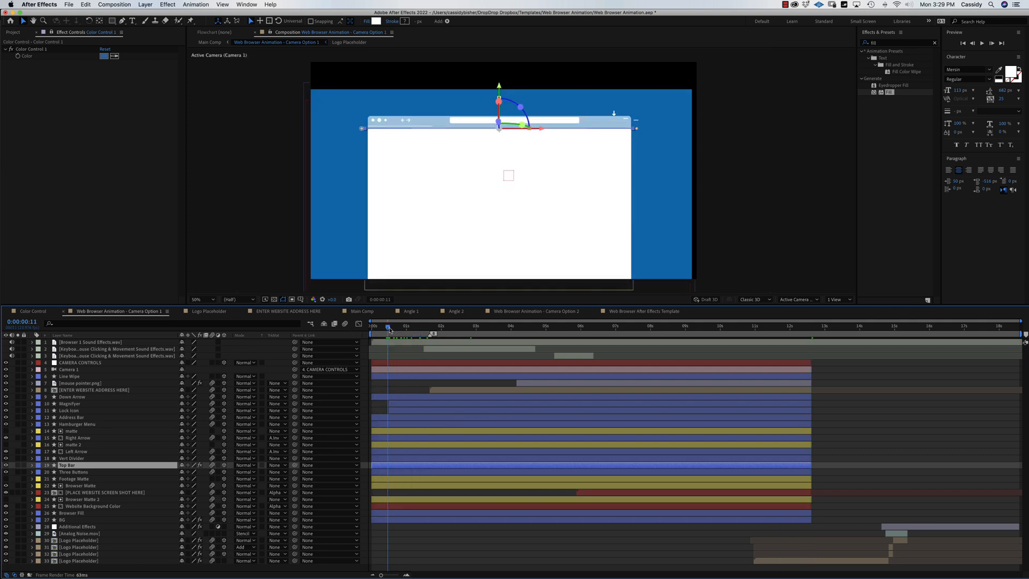
{"action": "left_click_drag", "start_coordinate": [390, 329], "coordinate": [474, 329]}
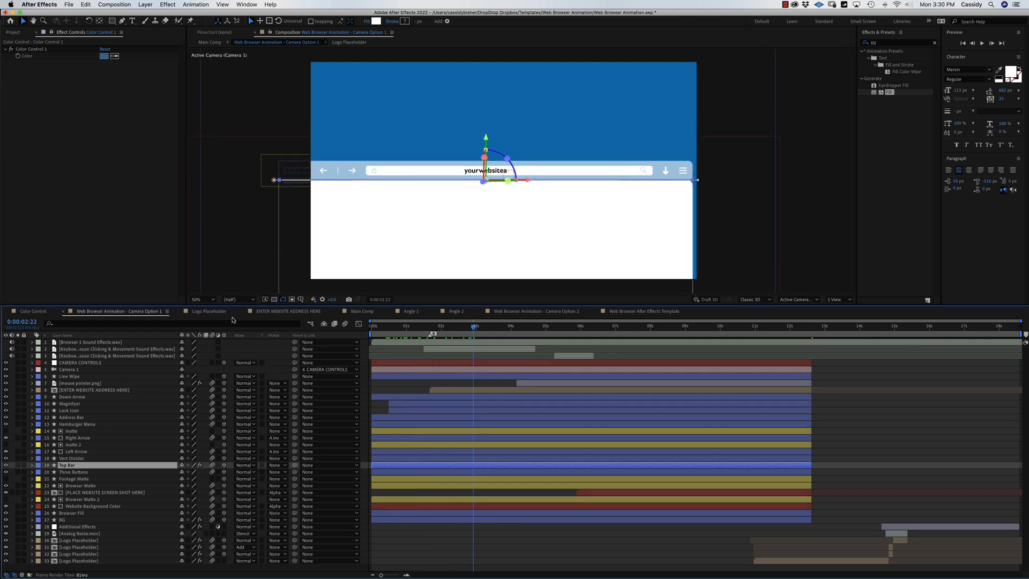
{"action": "left_click", "coordinate": [213, 312]}
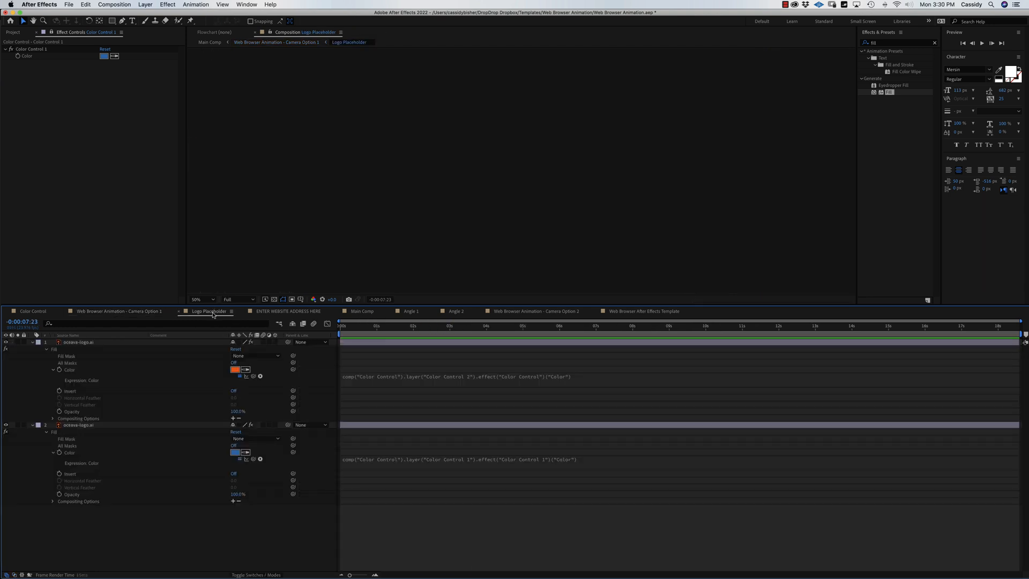
{"action": "left_click", "coordinate": [394, 324]}
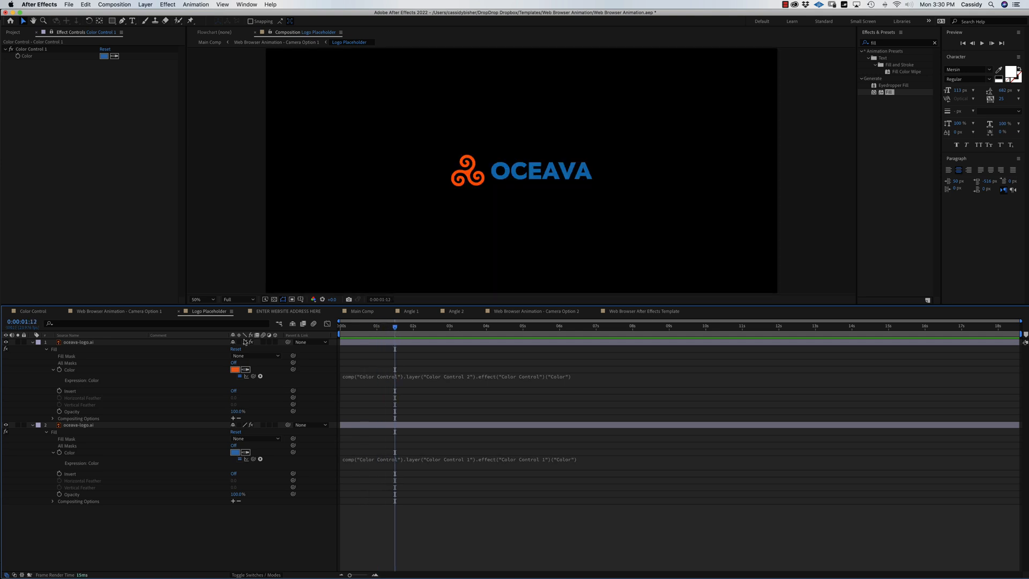
{"action": "left_click", "coordinate": [146, 312]}
{"action": "left_click", "coordinate": [32, 311]}
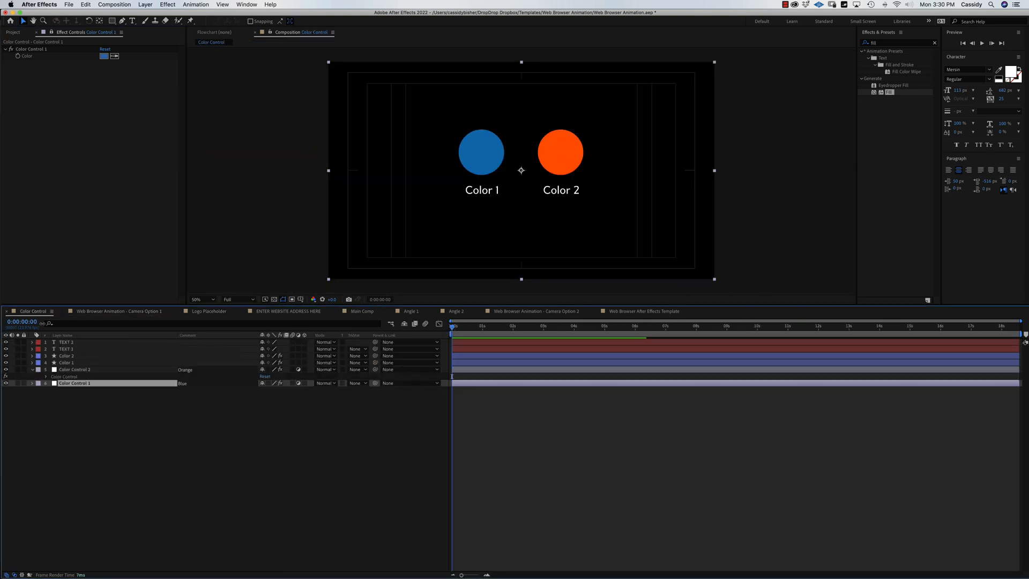
Change the Color Control 1 color from its color picker to a purple with a hue of 277°
{"action": "left_click", "coordinate": [105, 57]}
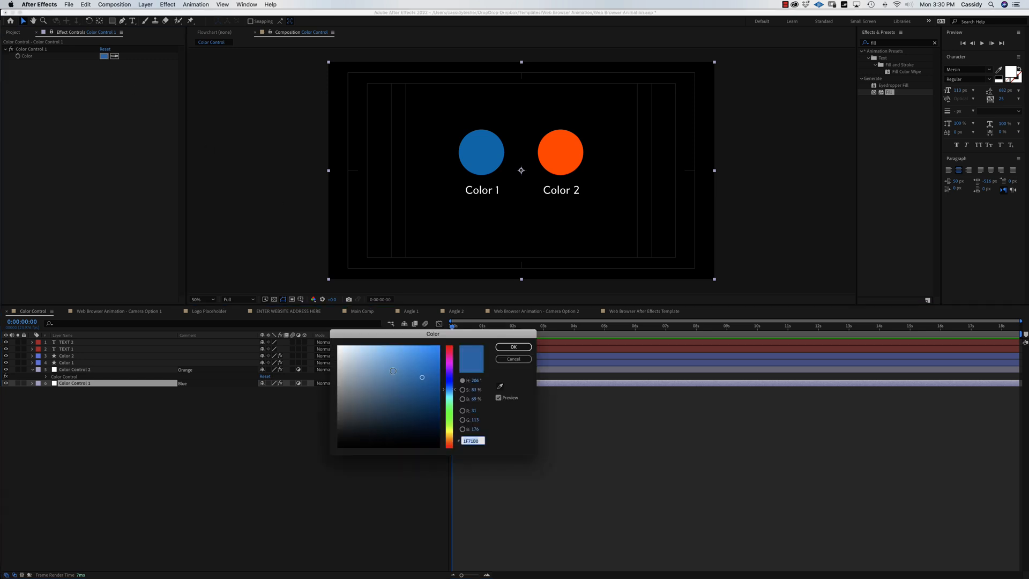
{"action": "left_click", "coordinate": [452, 369]}
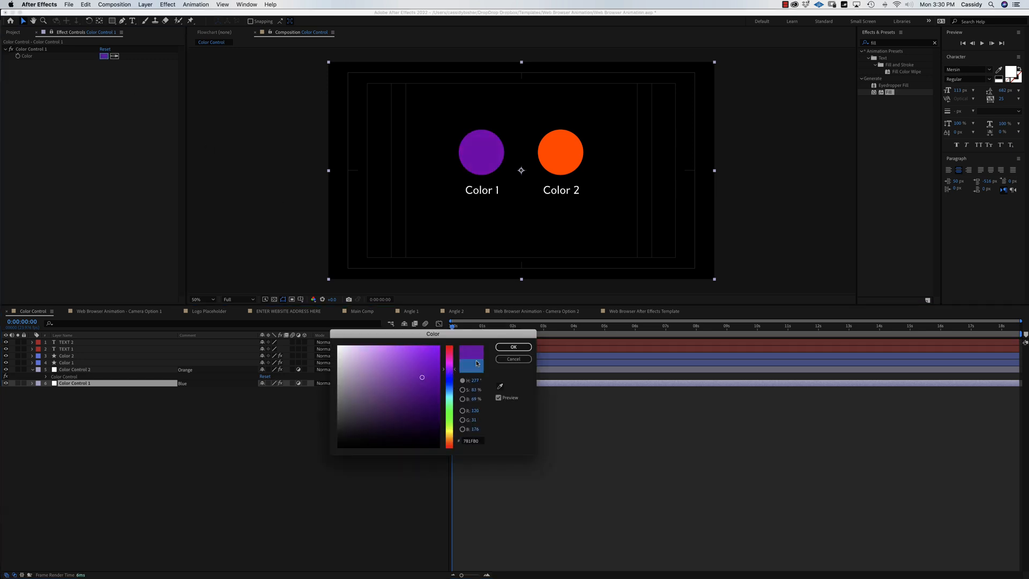
{"action": "left_click", "coordinate": [514, 347]}
Change the Color Control 2 layer's effect color to a bright magenta-pink
{"action": "left_click", "coordinate": [81, 370]}
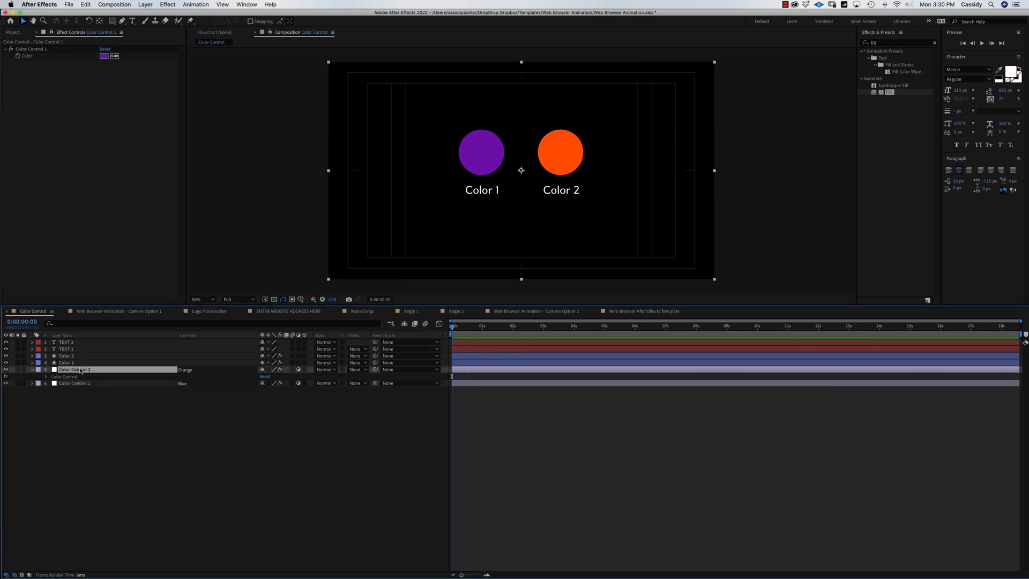
{"action": "left_click", "coordinate": [52, 34]}
{"action": "left_click", "coordinate": [100, 56]}
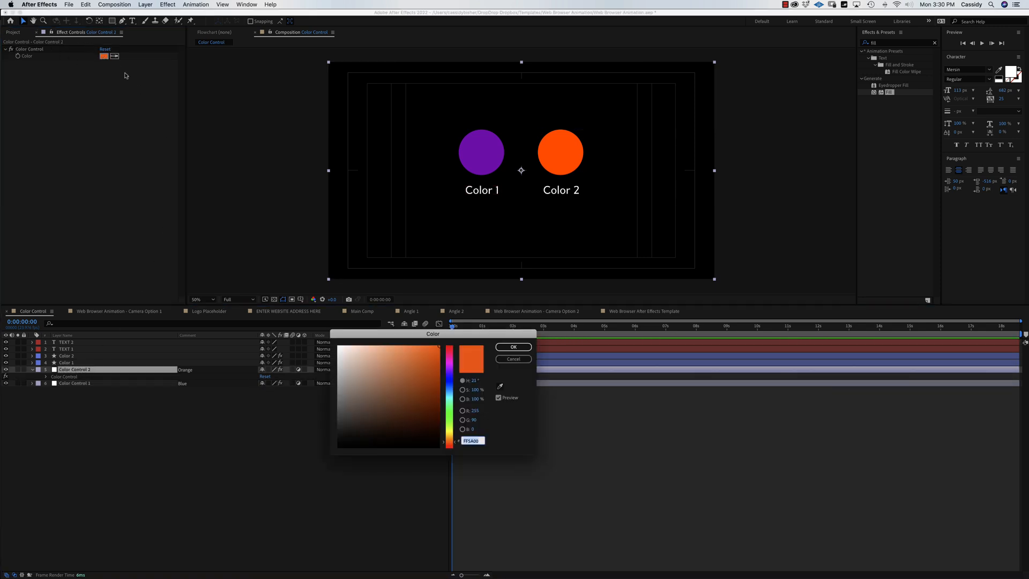
{"action": "left_click_drag", "start_coordinate": [450, 411], "coordinate": [454, 362]}
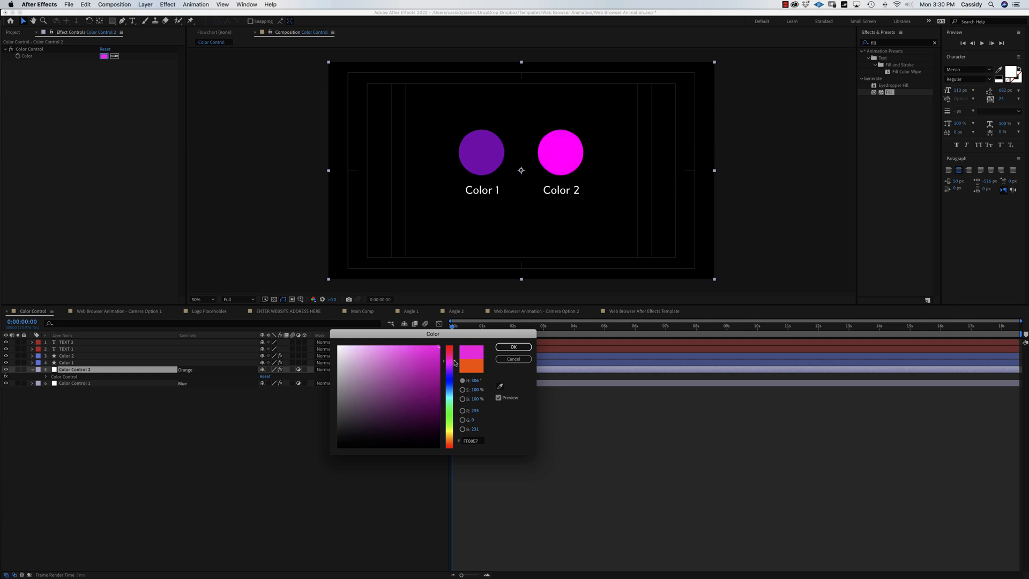
{"action": "left_click", "coordinate": [514, 346]}
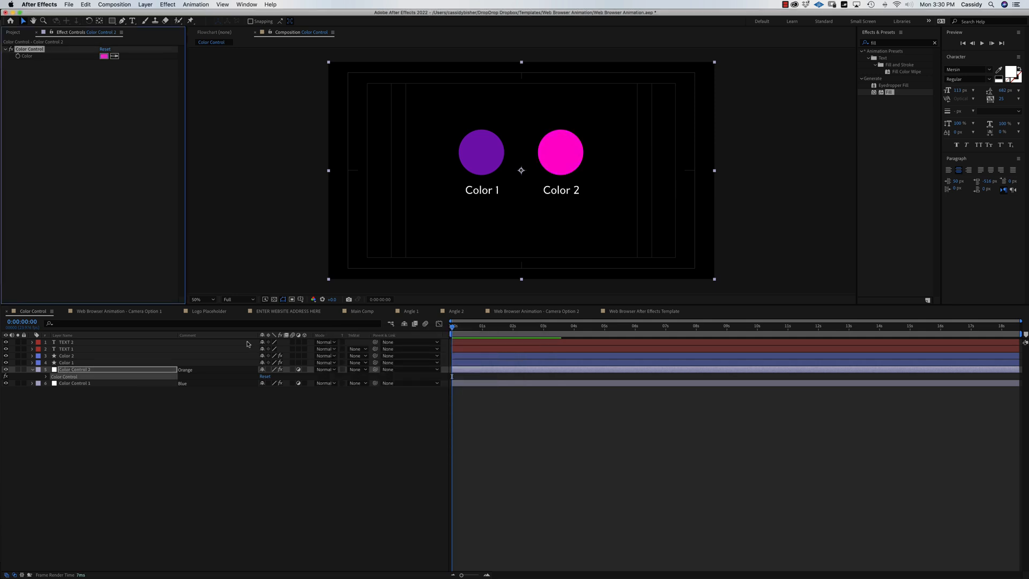
Scrub Camera Option 1 to about 3 seconds and Logo Placeholder to about 2 seconds to check the linked browser and logo colors
{"action": "left_click", "coordinate": [104, 312]}
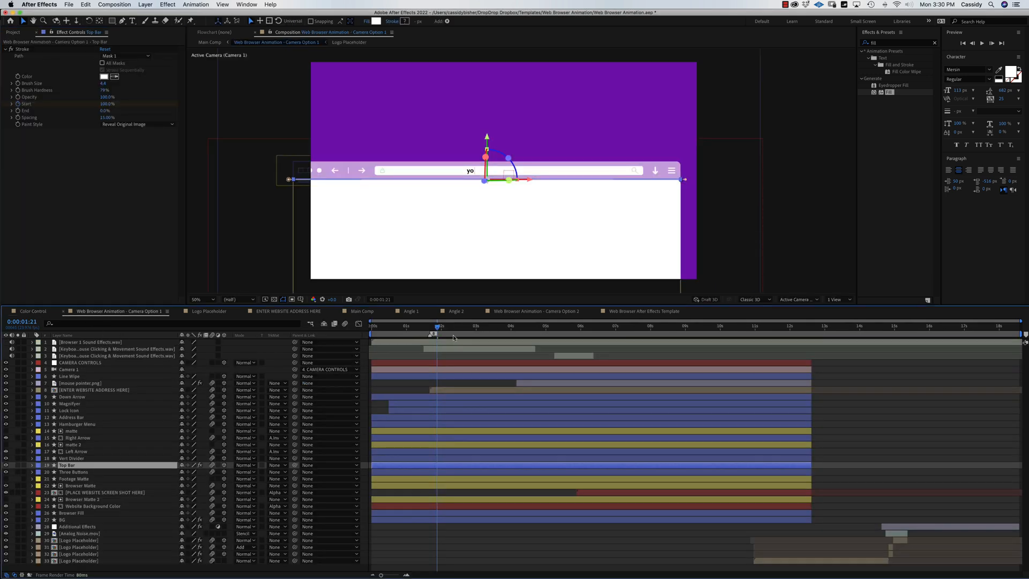
{"action": "left_click_drag", "start_coordinate": [461, 330], "coordinate": [480, 329]}
{"action": "left_click", "coordinate": [224, 311]}
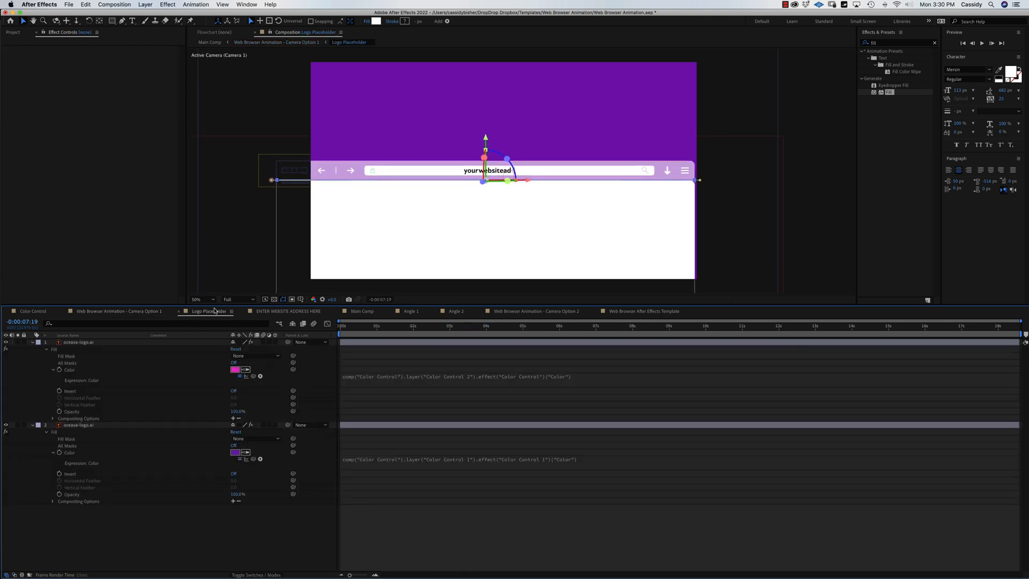
{"action": "left_click_drag", "start_coordinate": [354, 328], "coordinate": [408, 326]}
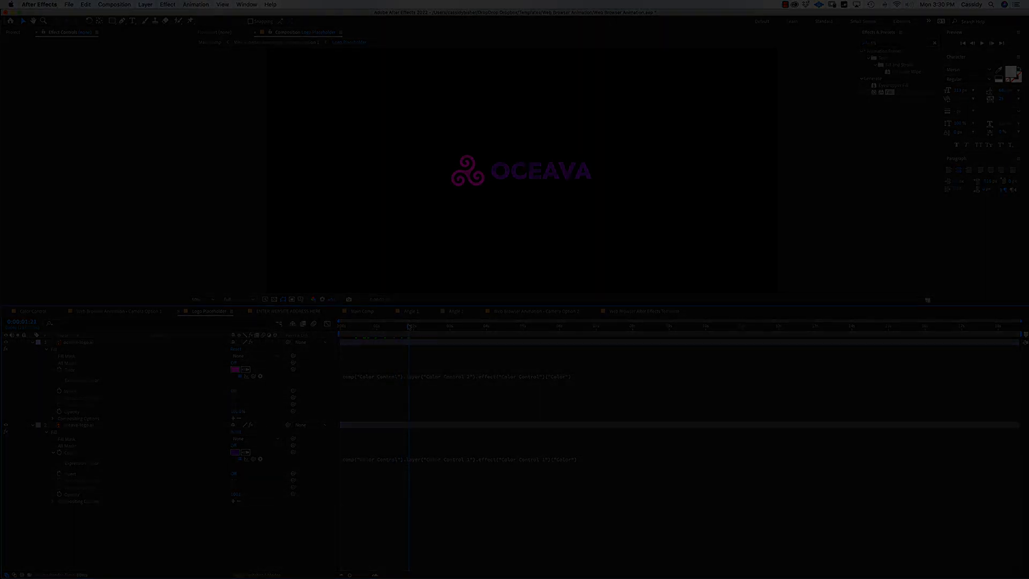